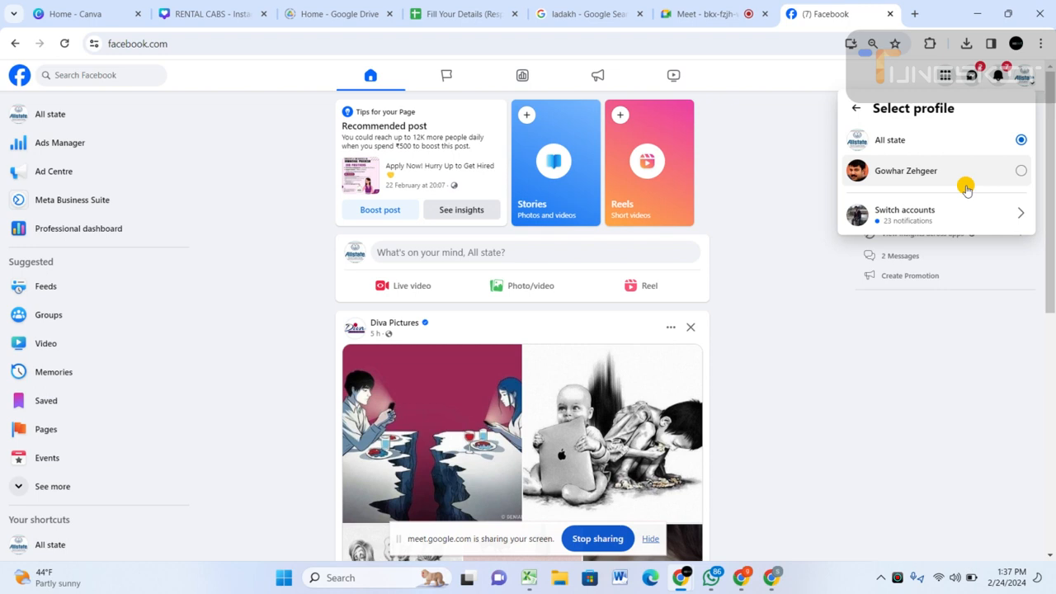
Switch to the first saved account with 19 notifications and log in by entering its account password.
left_click(931, 216)
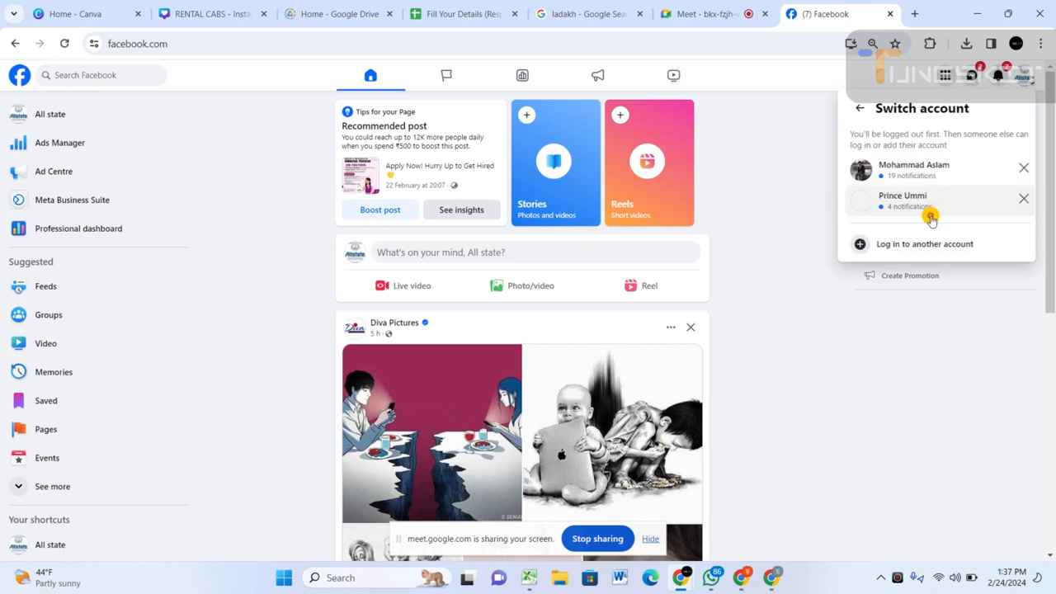
left_click(934, 172)
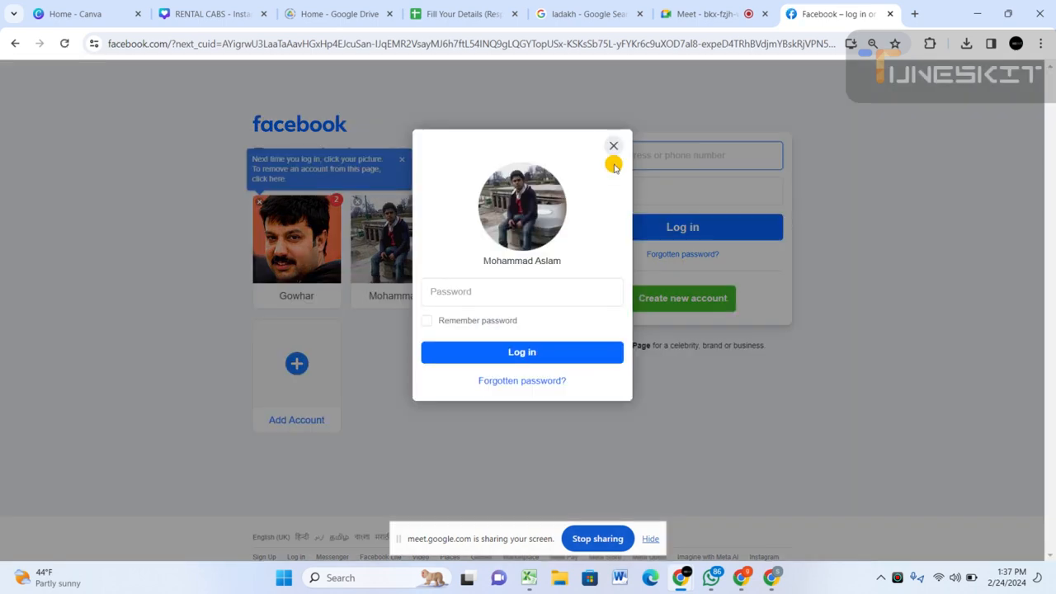
left_click(482, 289)
type("****")
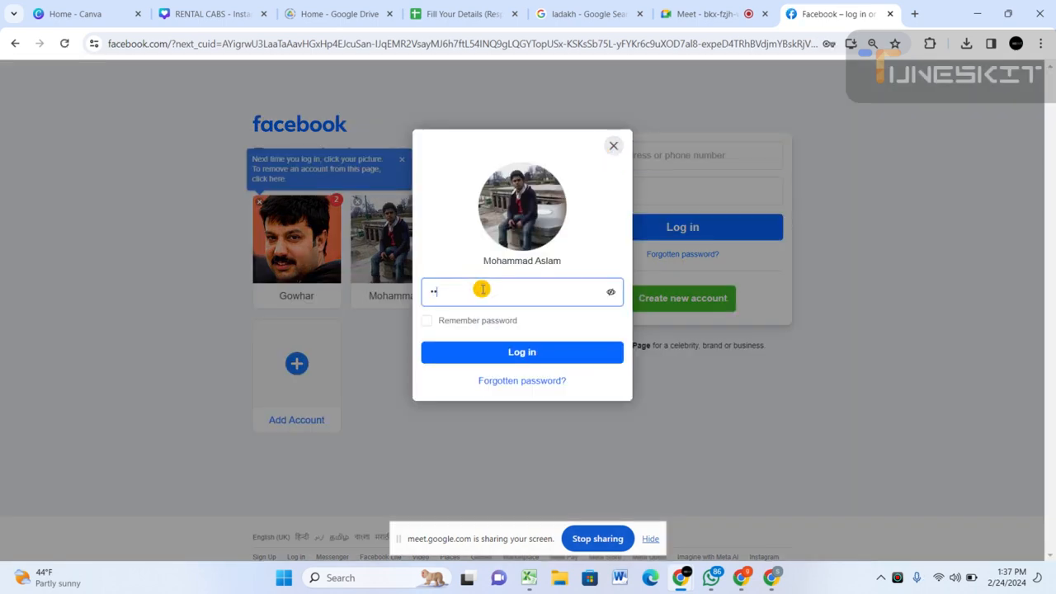
type("*********")
key("Return")
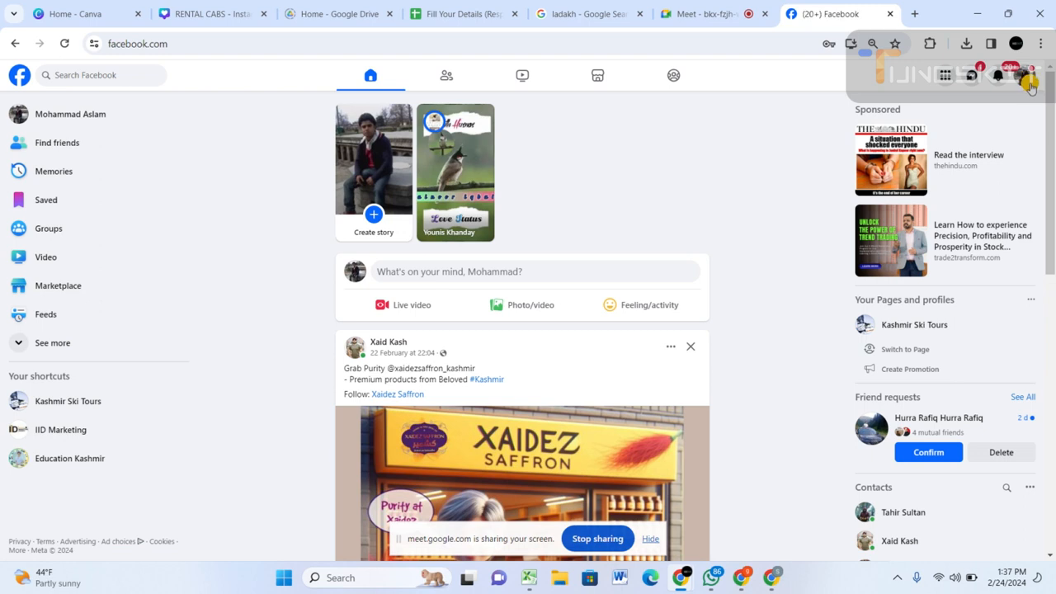
Switch to the Education Kashmir page profile and open Ads Manager for it.
left_click(1028, 82)
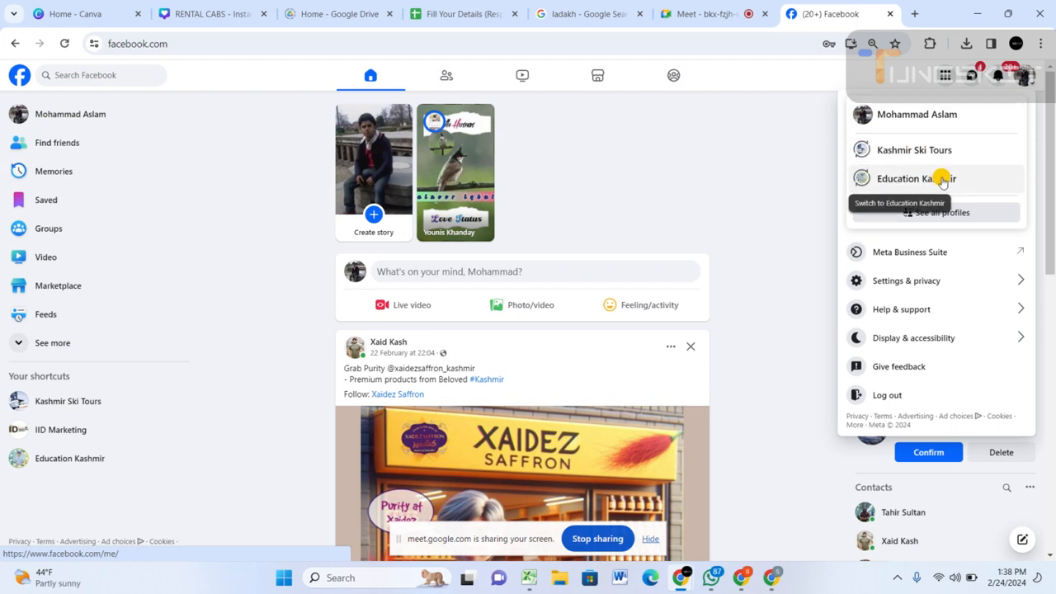
left_click(943, 180)
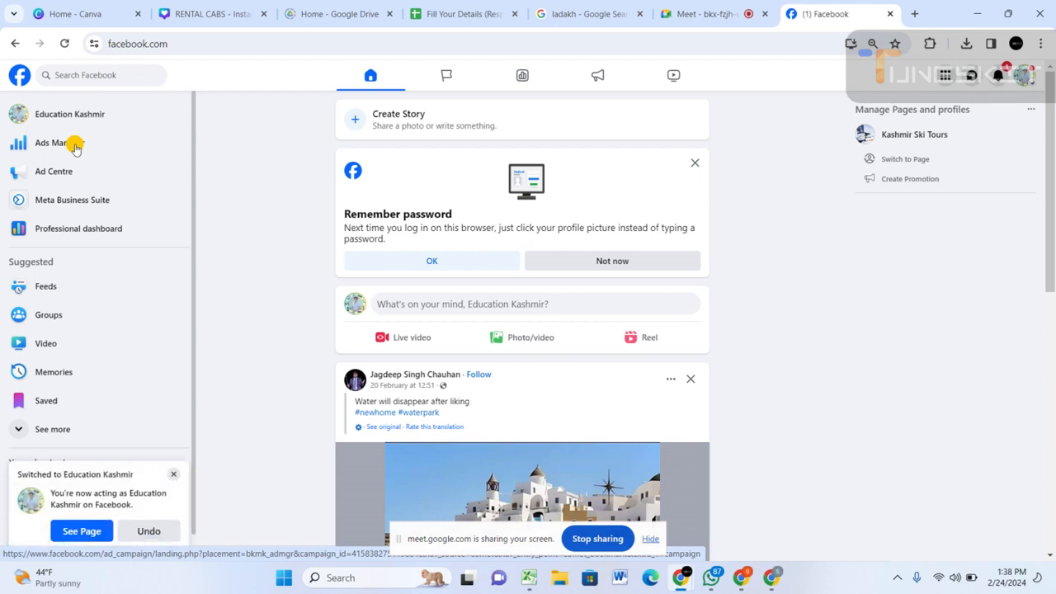
left_click(75, 147)
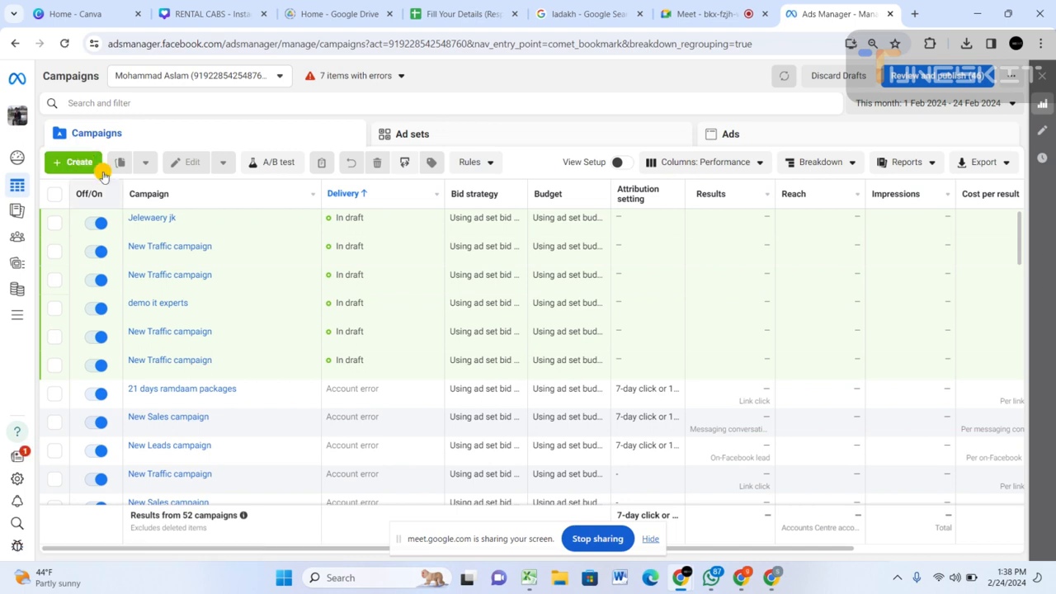
Create a new auction campaign with the Leads objective, using the manual leads campaign setup.
left_click(74, 163)
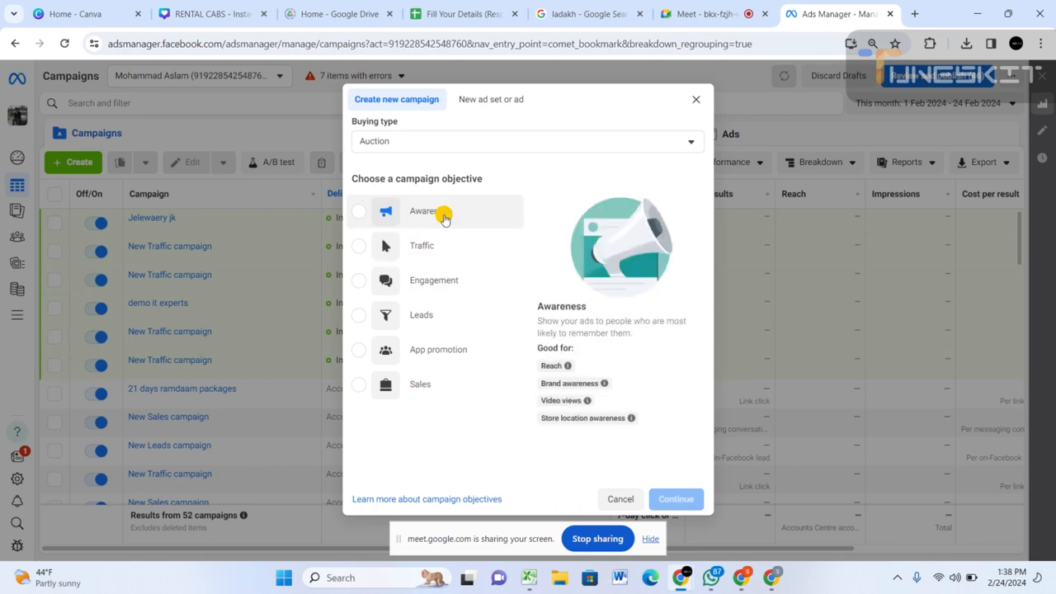
left_click(422, 318)
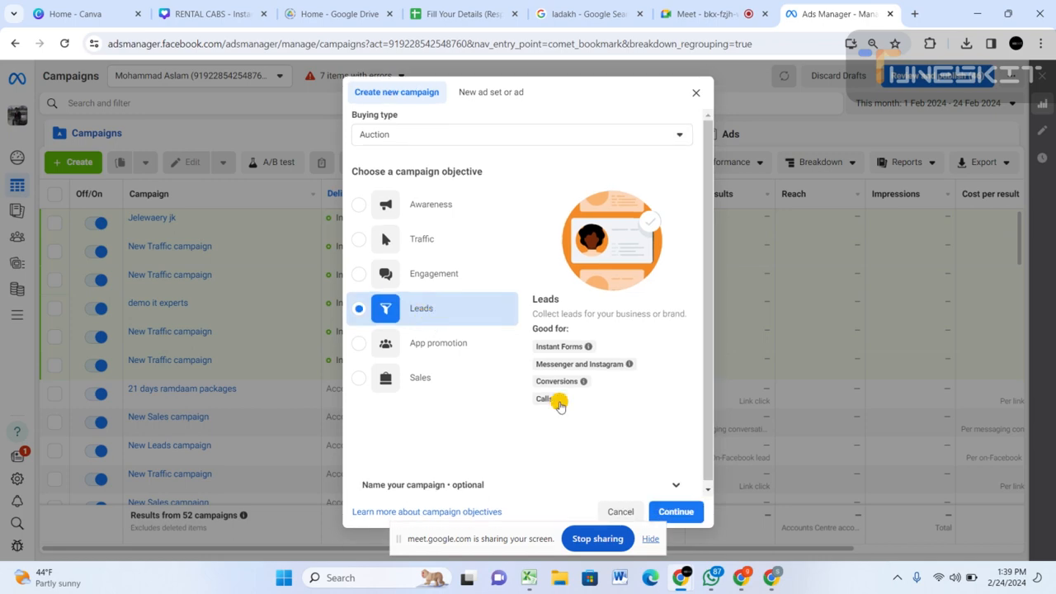
left_click(672, 508)
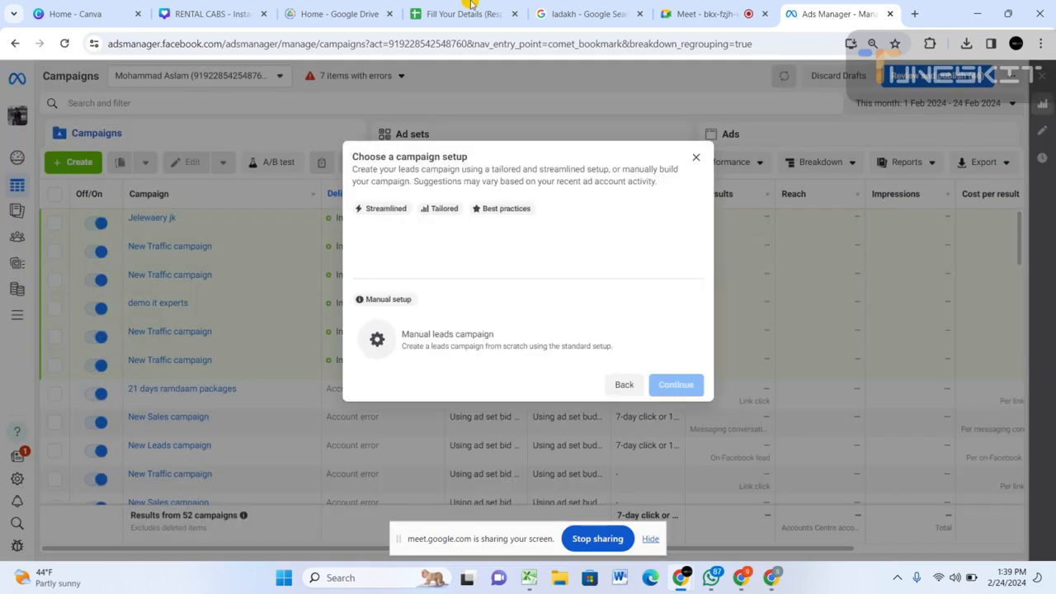
left_click(446, 354)
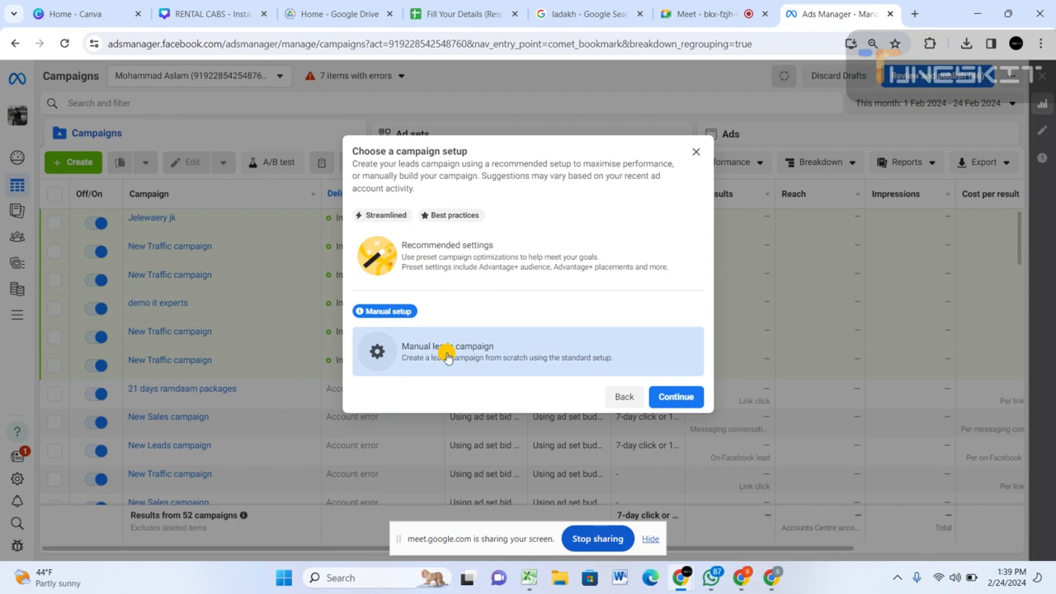
left_click(682, 393)
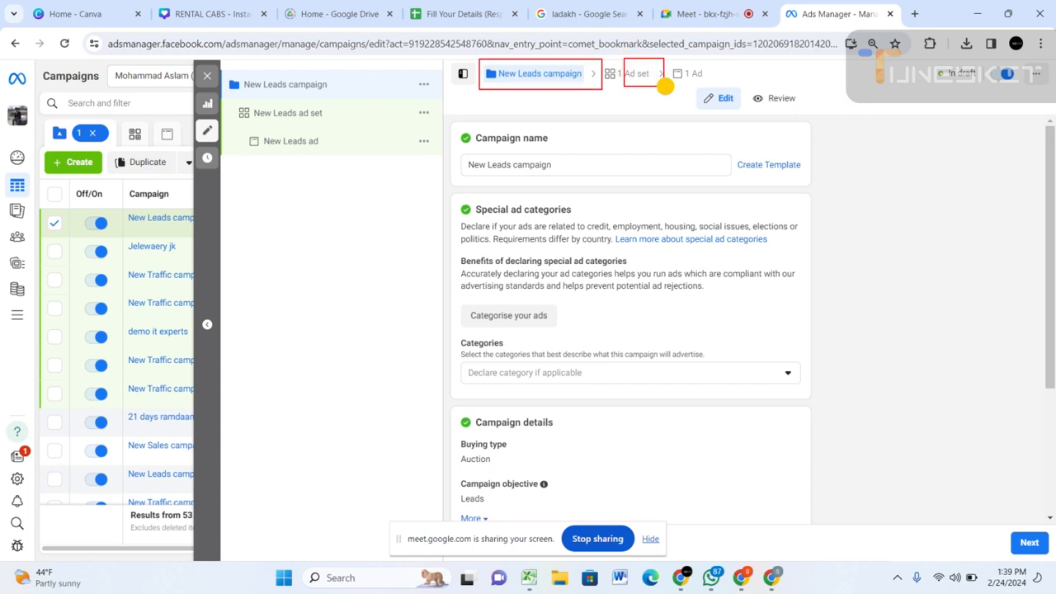
left_click_drag(674, 59, 717, 85)
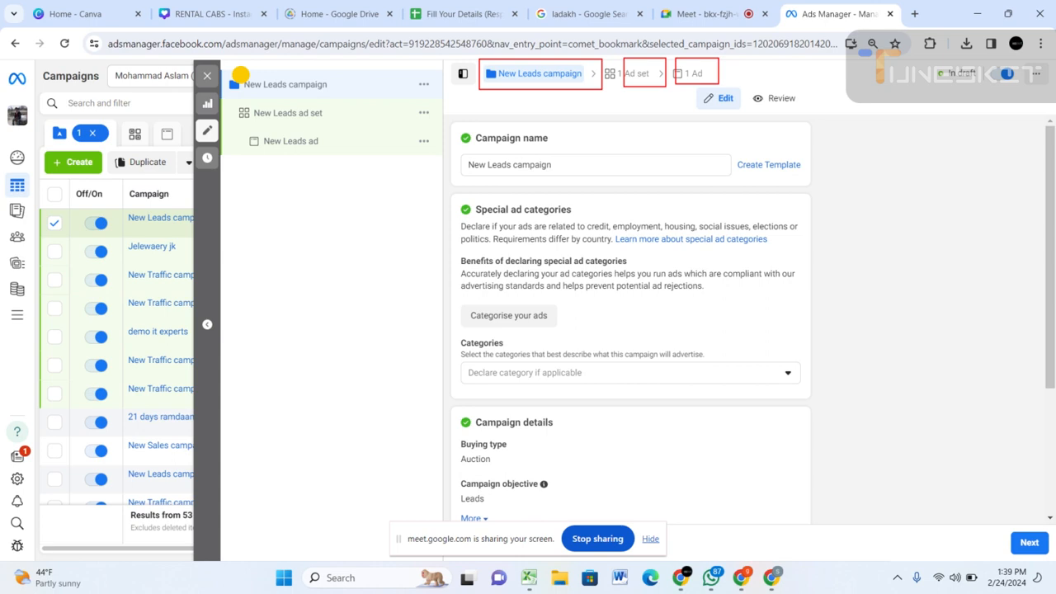
left_click_drag(240, 75, 346, 92)
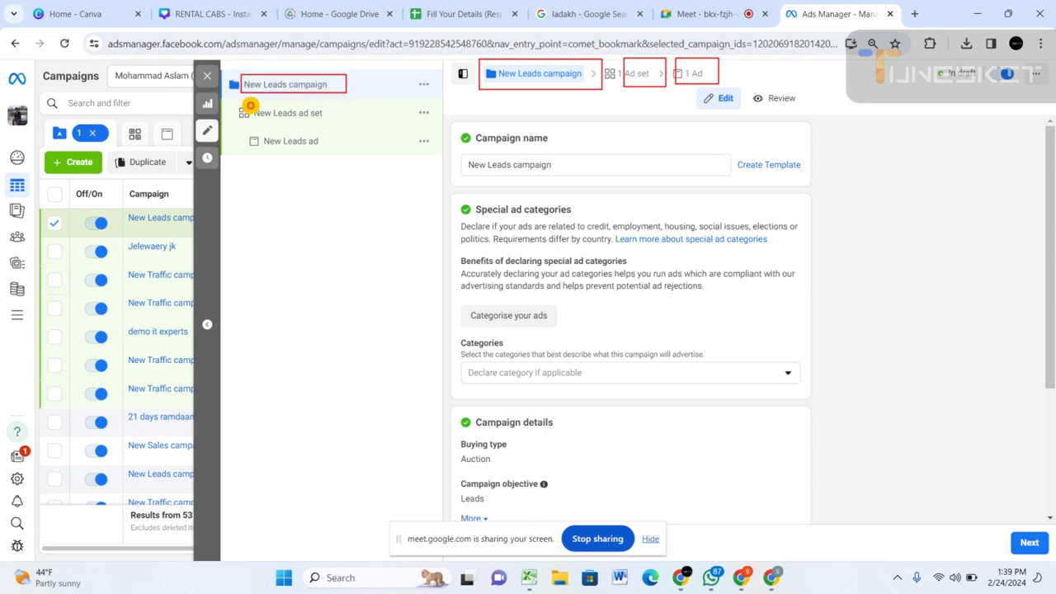
mouse_move(250, 105)
left_mouse_down()
mouse_move(272, 118)
mouse_move(340, 122)
left_mouse_up()
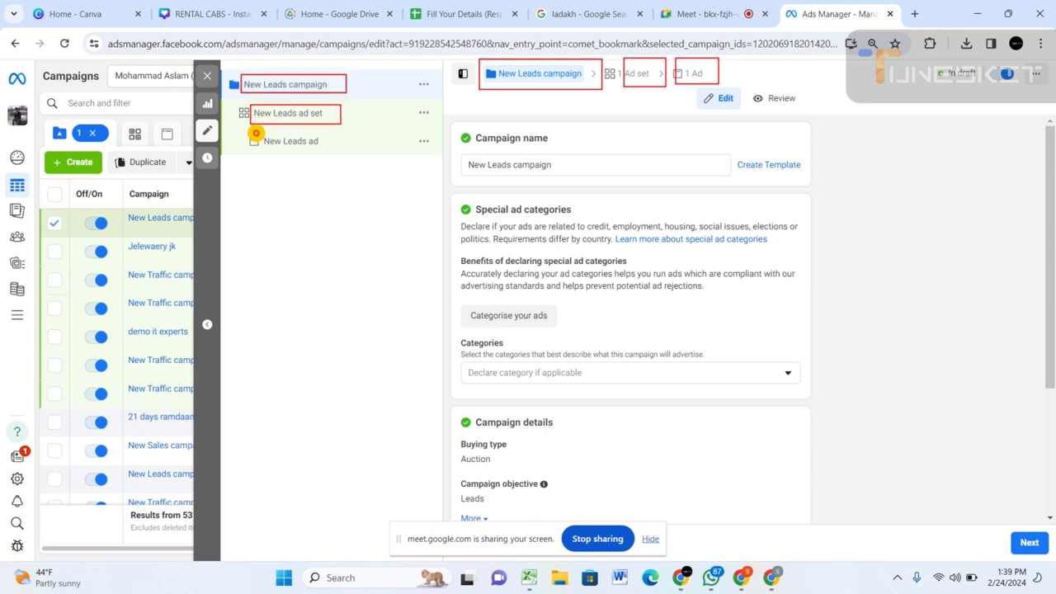
left_click_drag(259, 131, 331, 152)
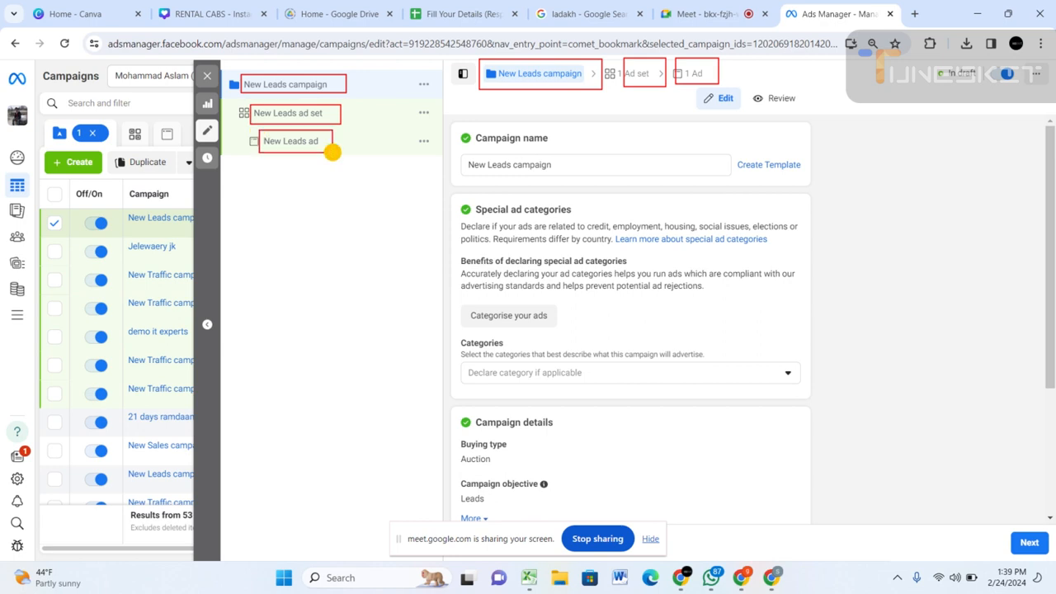
key("Escape")
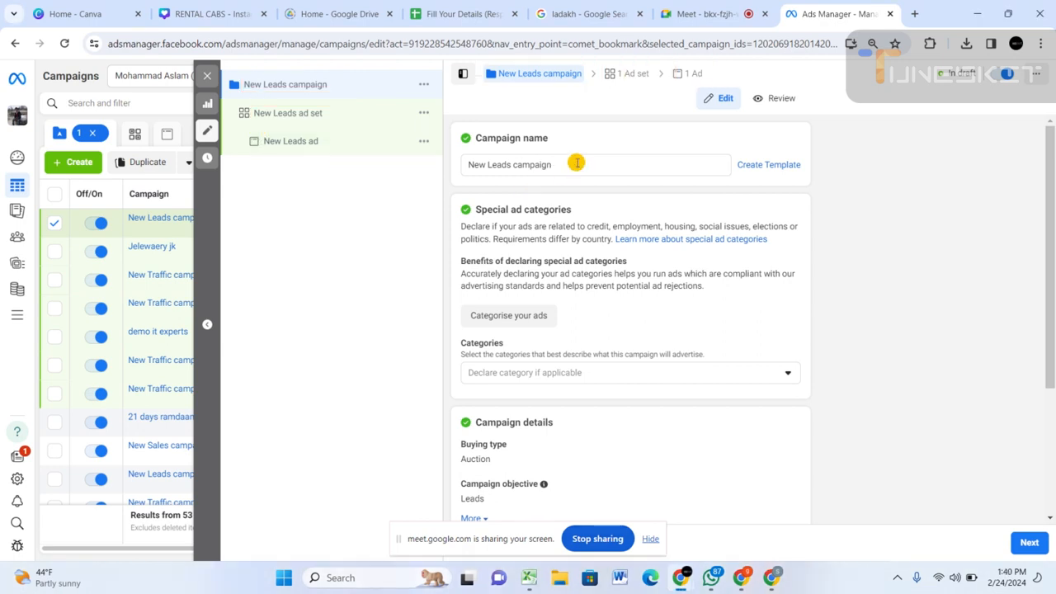
Name the campaign "DUMMY LEAD FORM" and continue to its ad set settings.
left_click(576, 163)
left_click_drag(576, 163, 460, 164)
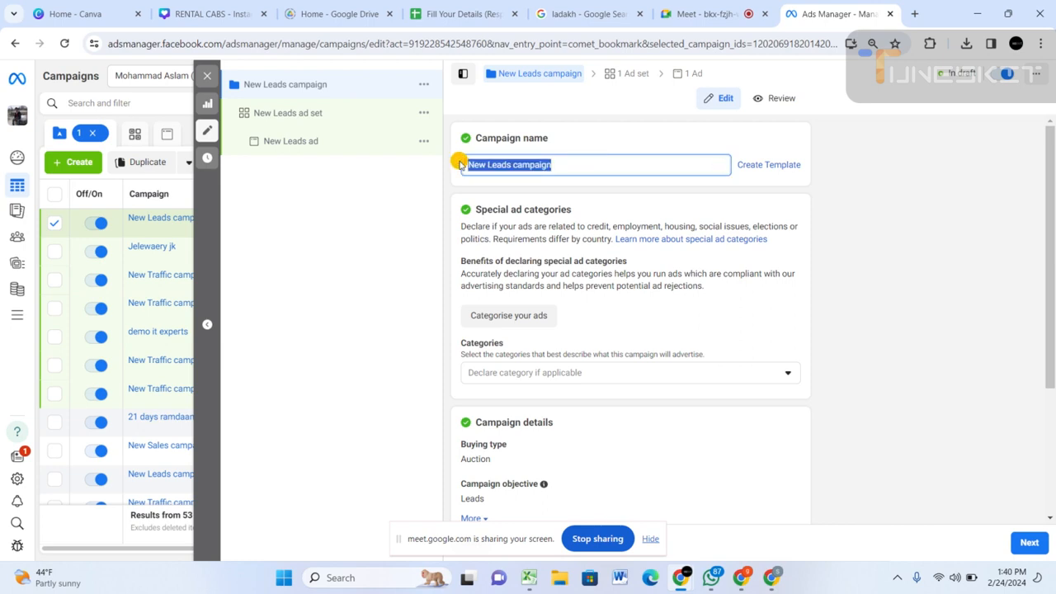
type("DUMMY")
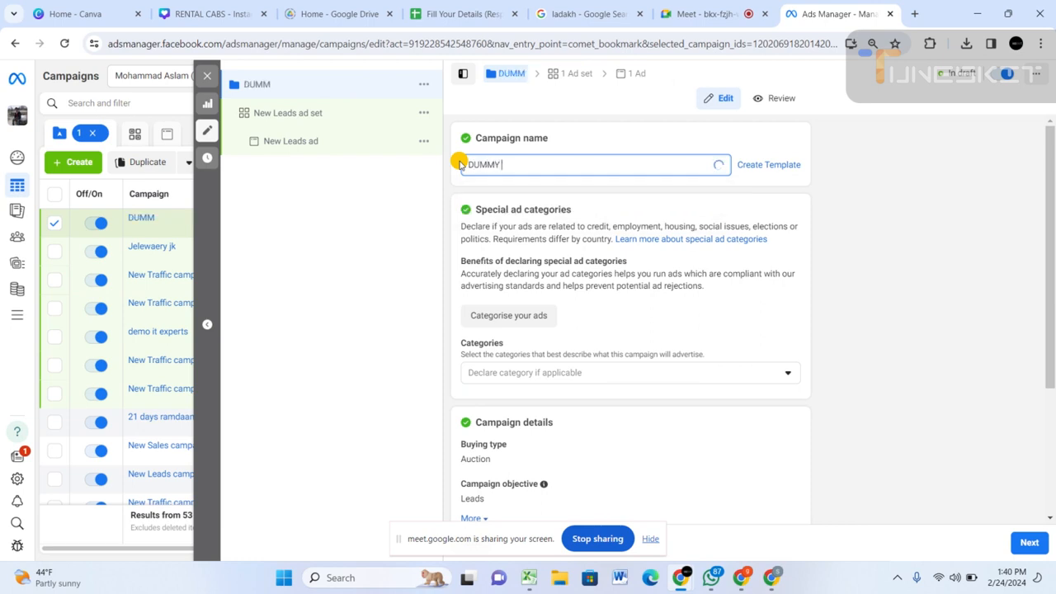
type(" DEMO")
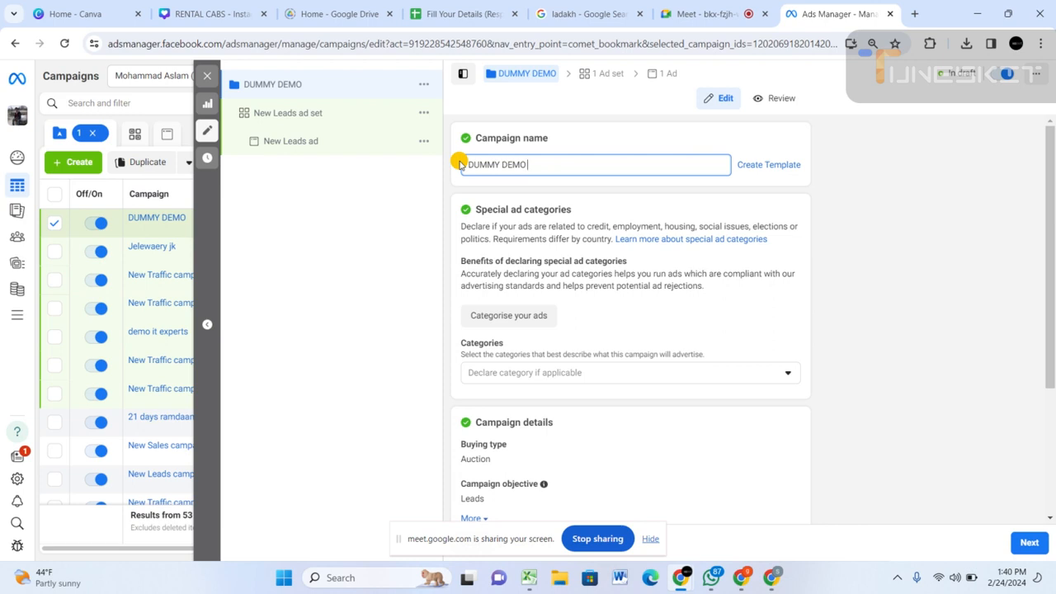
key("BackSpace")
key("BackSpace")
key("BackSpace")
key("BackSpace")
type("LEAD")
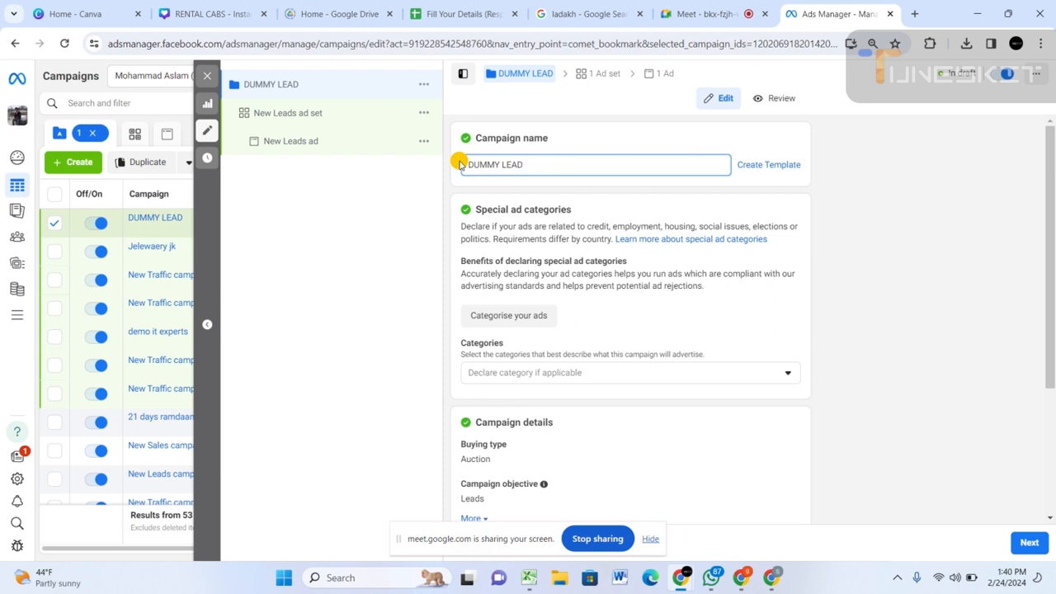
type("FORM")
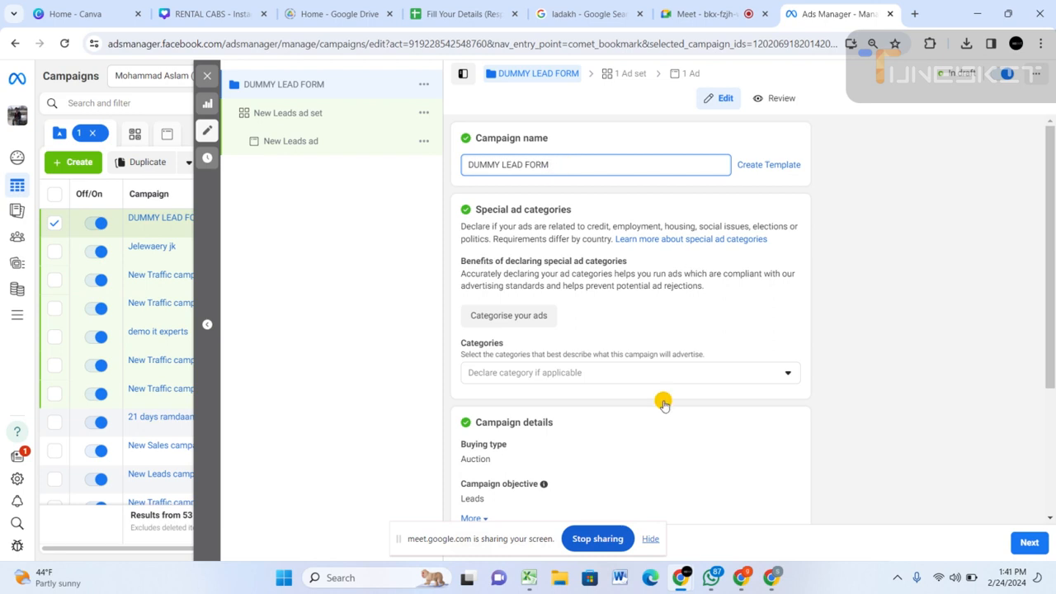
scroll(775, 468, "down", 3)
left_click(1029, 541)
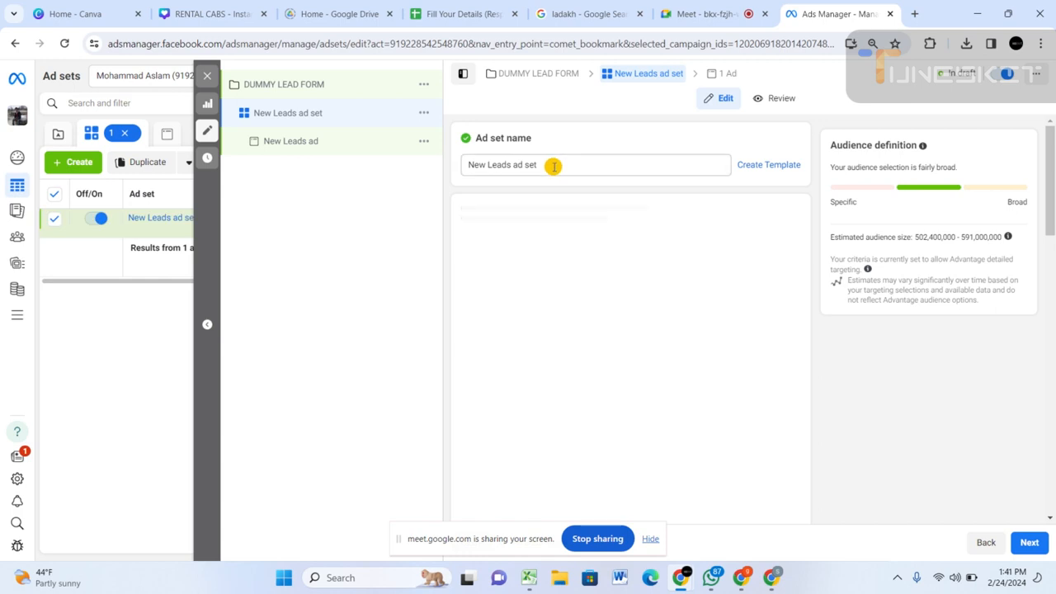
Rename the ad set as "Ladakh trip packages".
left_click(559, 165)
left_click_drag(559, 167, 468, 165)
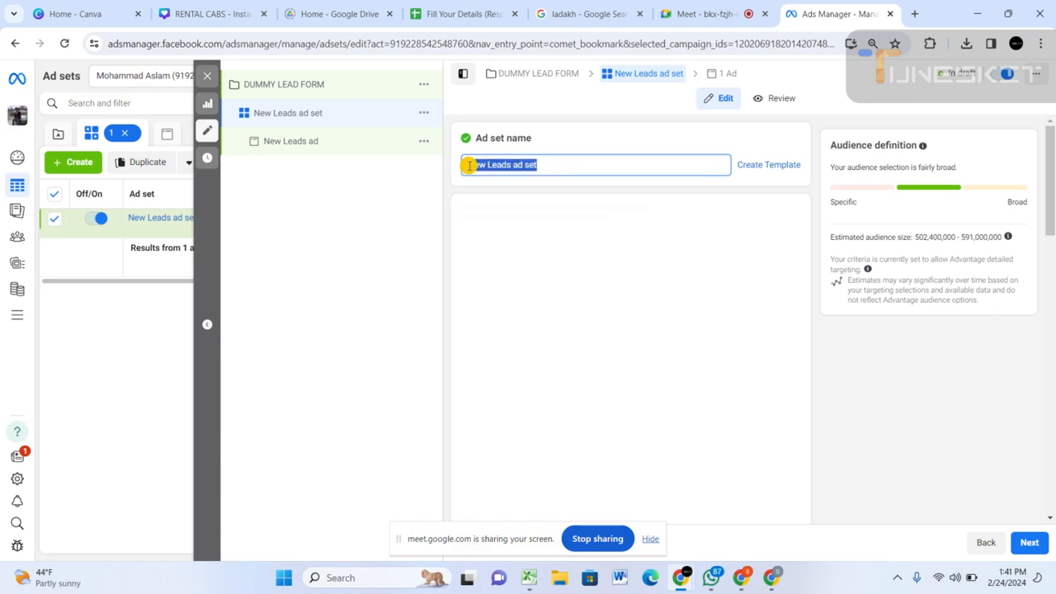
type("ladakh")
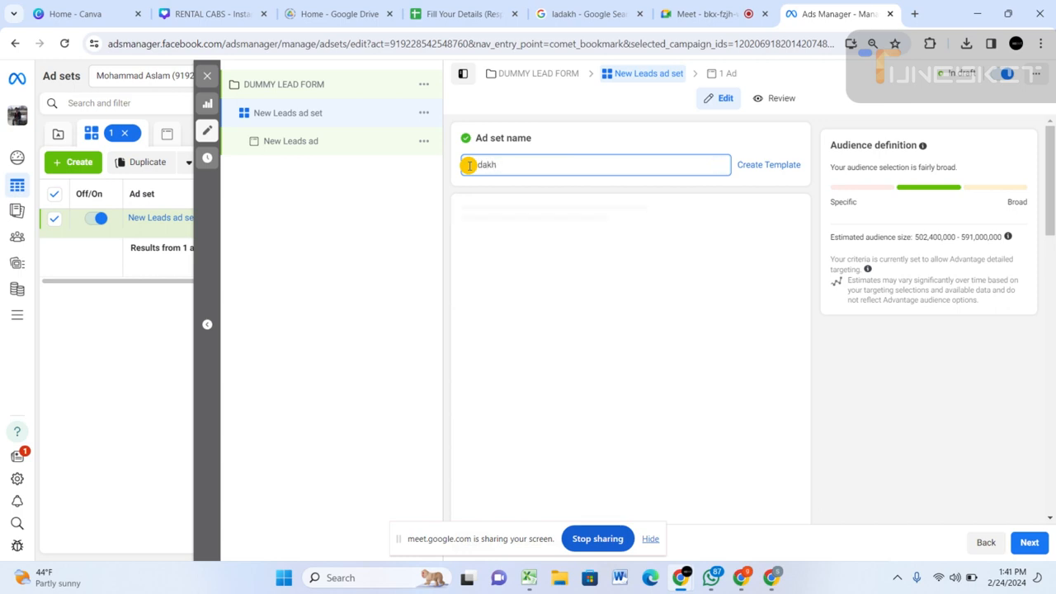
type(" trip")
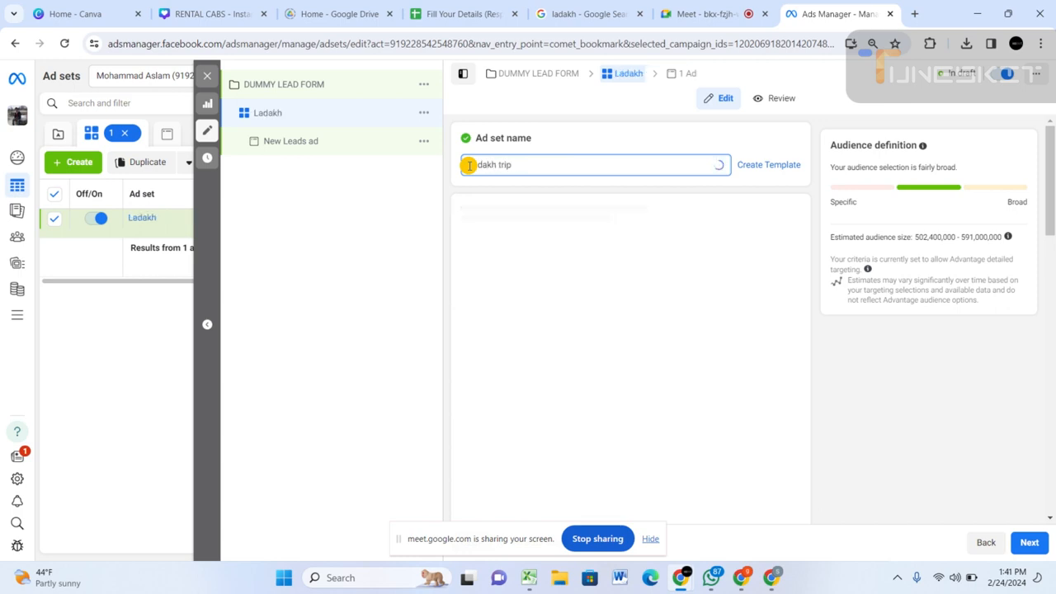
key("BackSpace")
type("p")
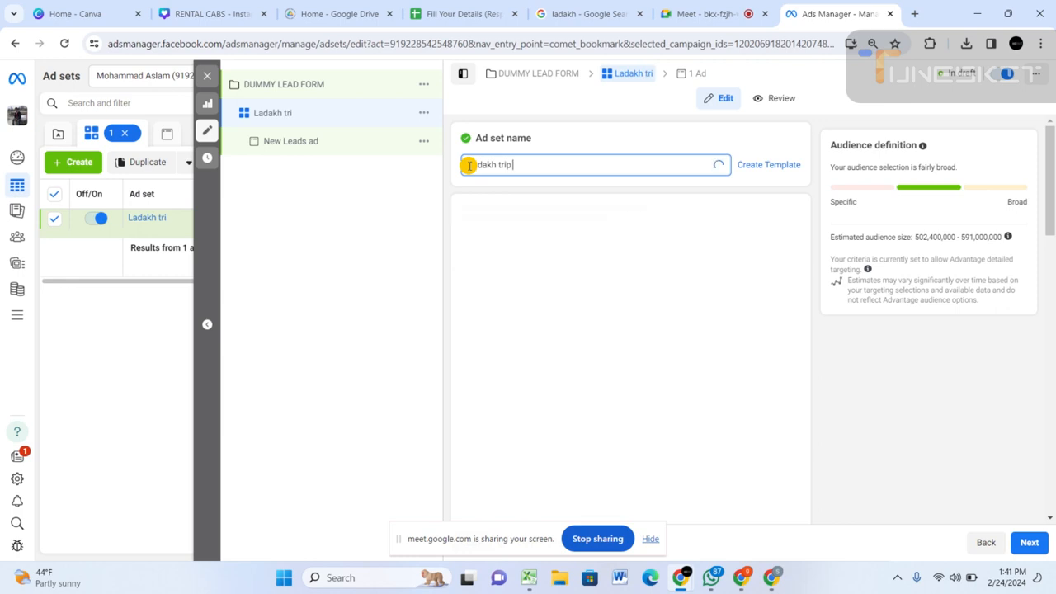
type(" packages")
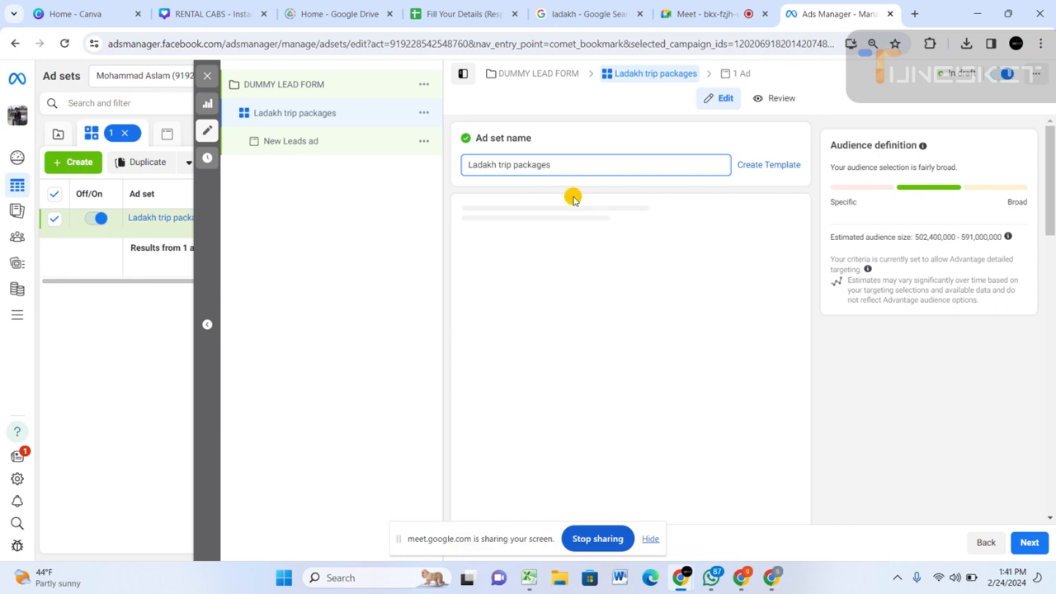
left_click(705, 14)
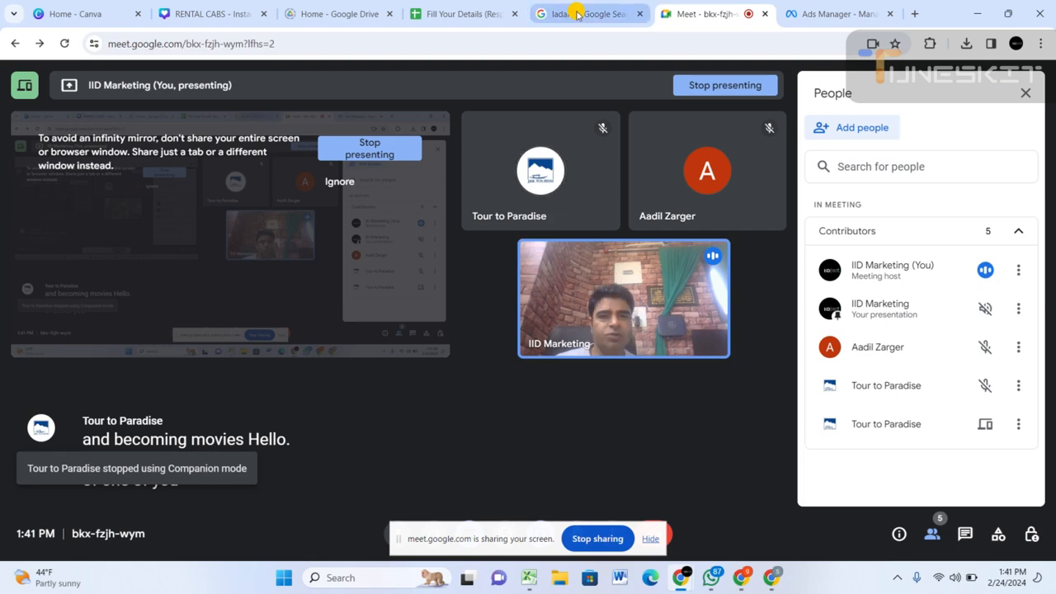
left_click(825, 28)
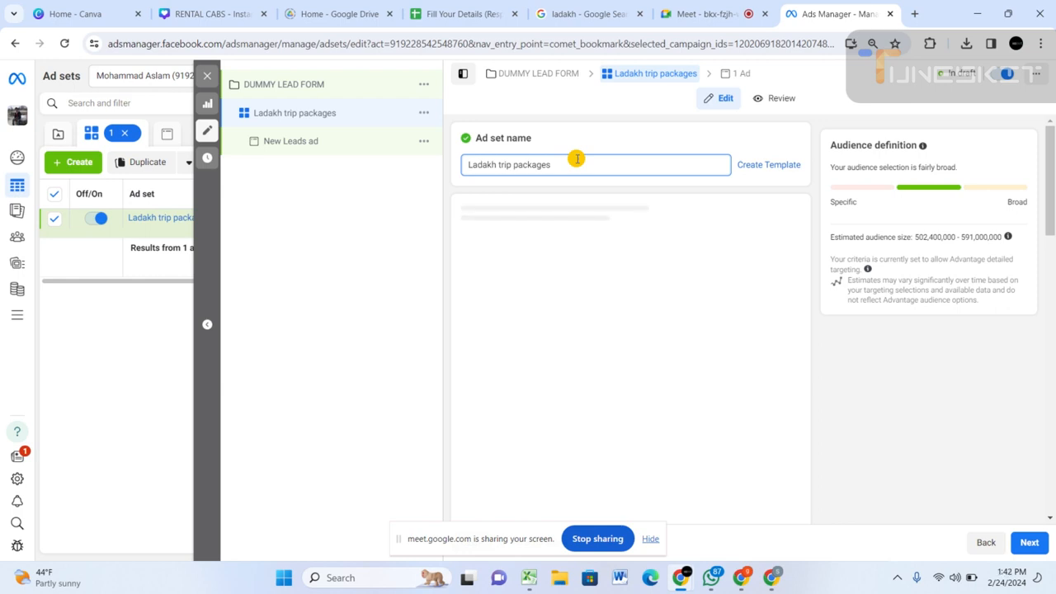
Check the ad set's sections from the conversion settings down to placements, and reload the page.
scroll(573, 288, "down", 5)
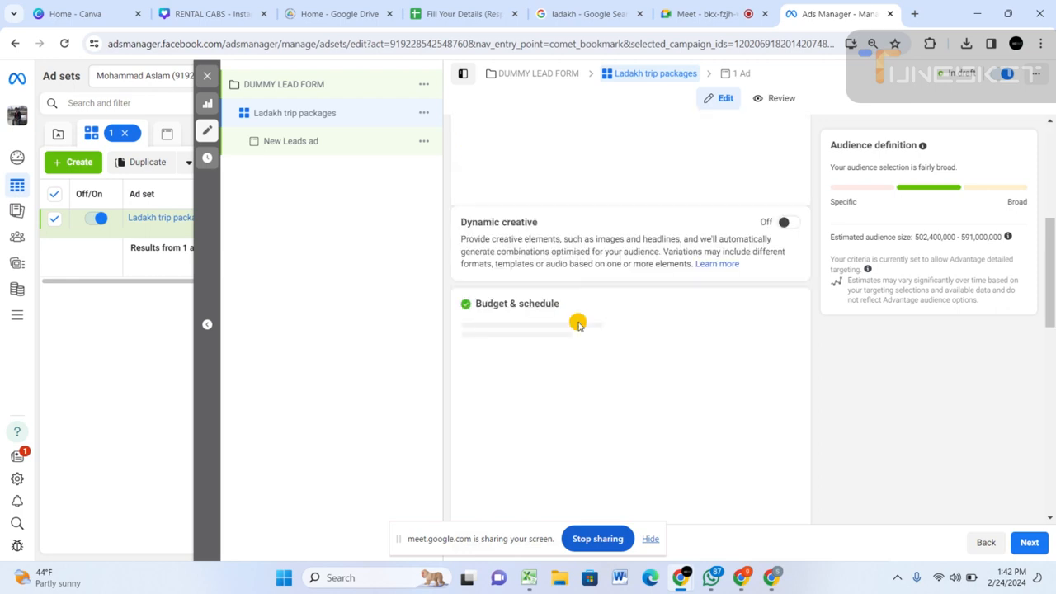
scroll(577, 324, "up", 3)
scroll(578, 323, "down", 4)
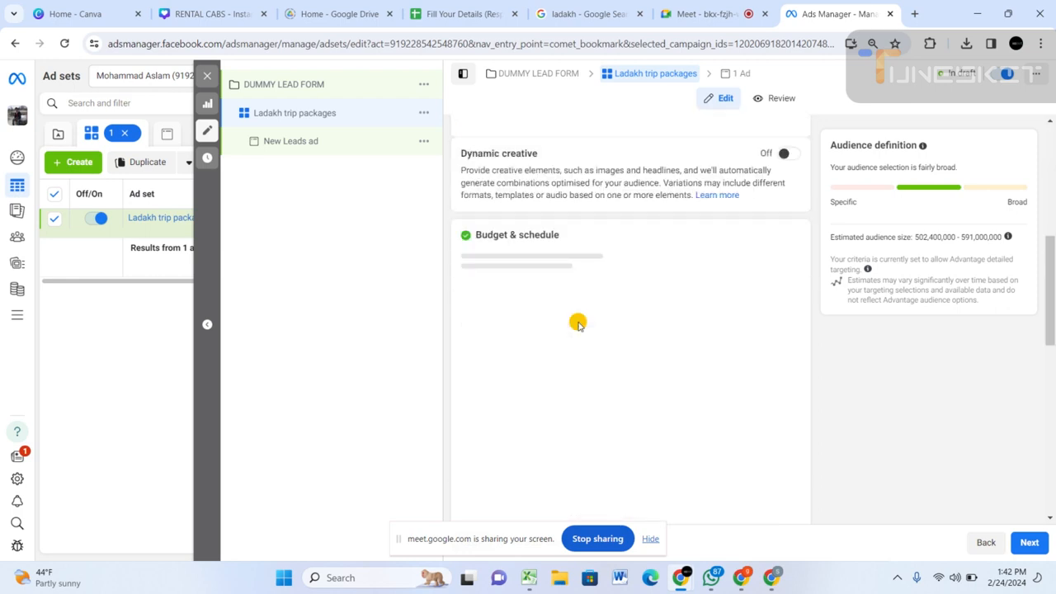
scroll(577, 324, "down", 3)
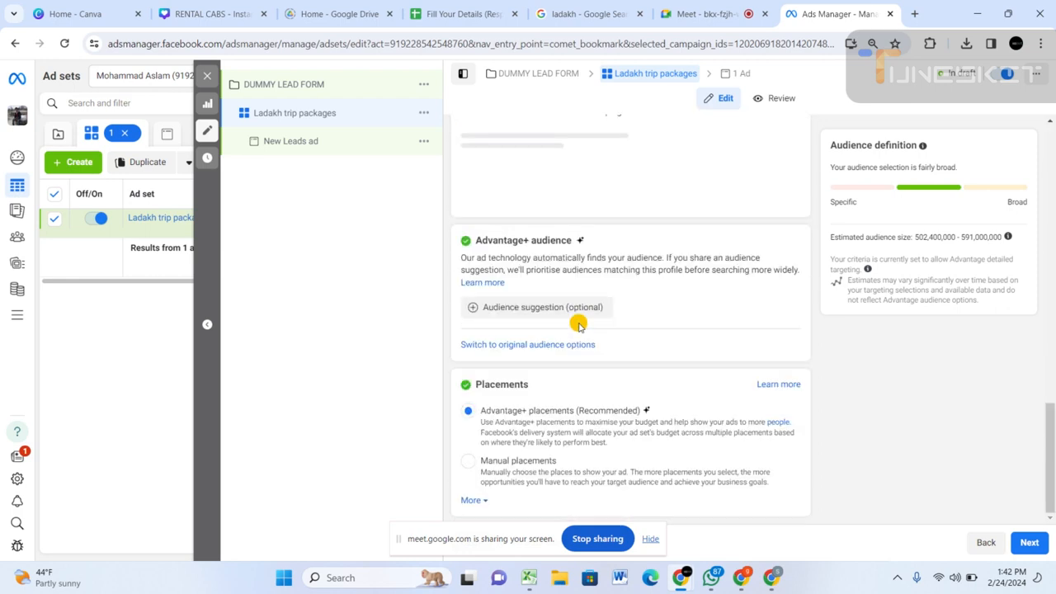
scroll(578, 324, "up", 10)
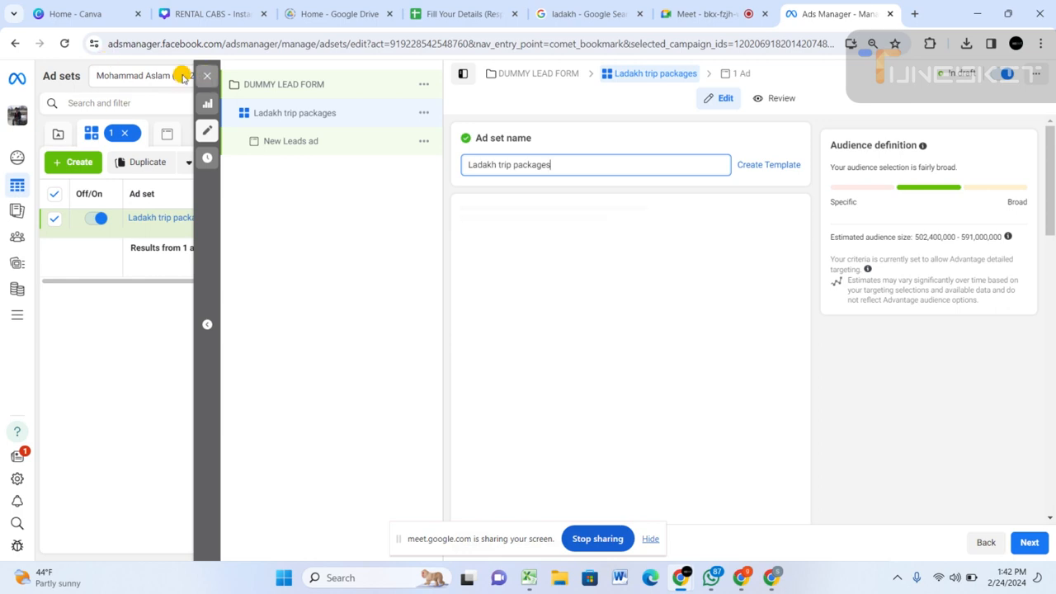
left_click(65, 43)
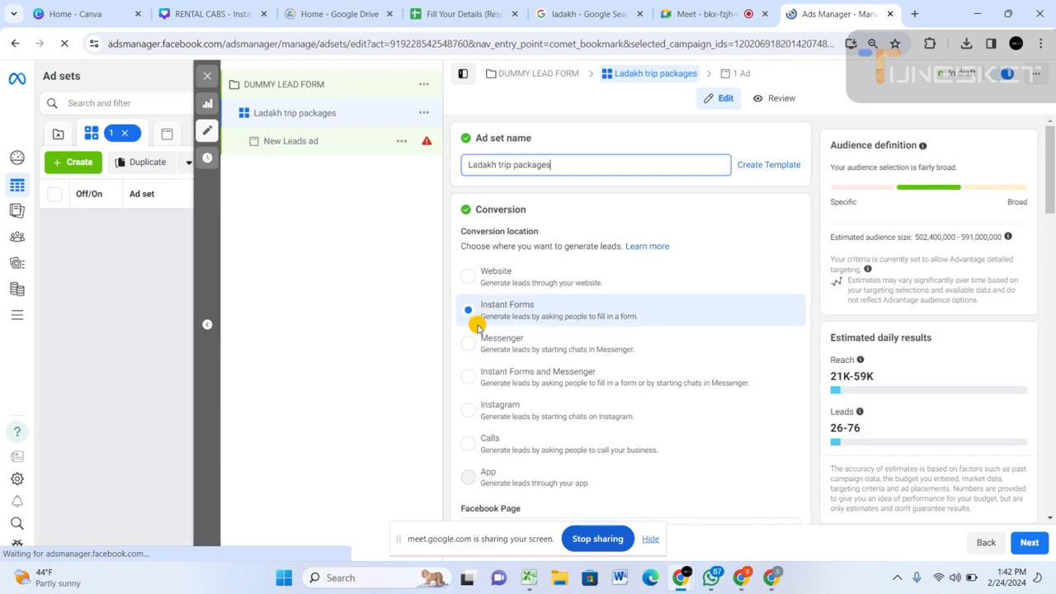
scroll(504, 179, "down", 2)
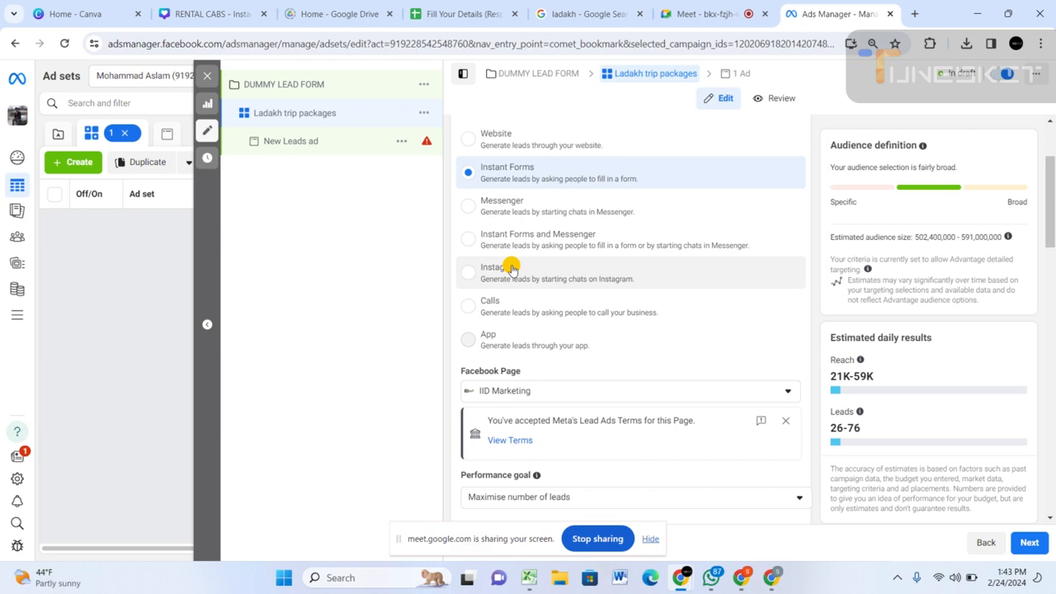
left_click(701, 14)
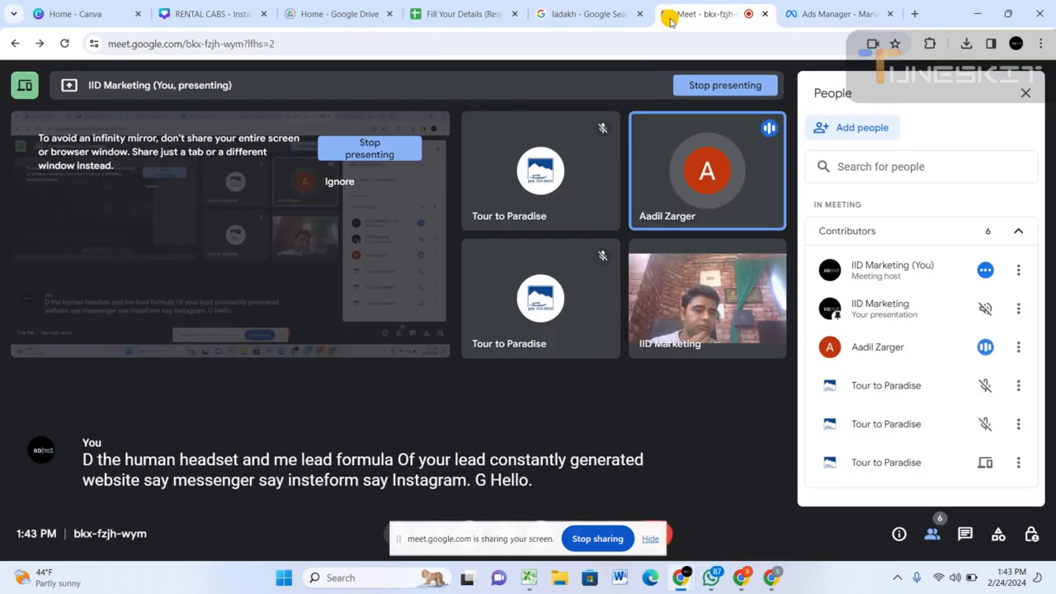
key("ctrl+Tab")
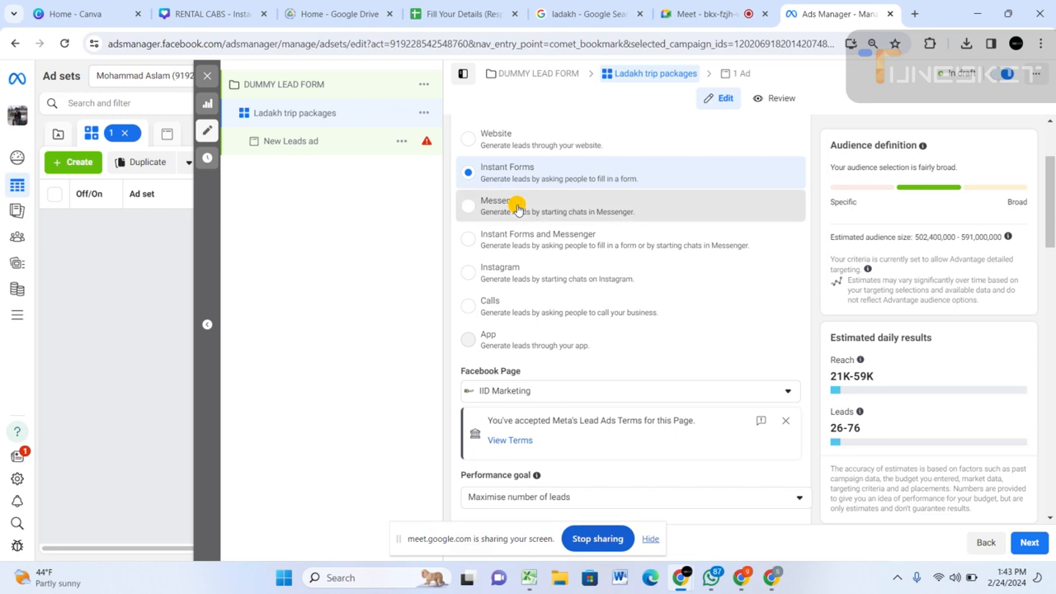
Try the Messenger, Instant Forms and Messenger, Instagram and Calls conversion locations, and return the ad set to Instant Forms.
left_click(517, 209)
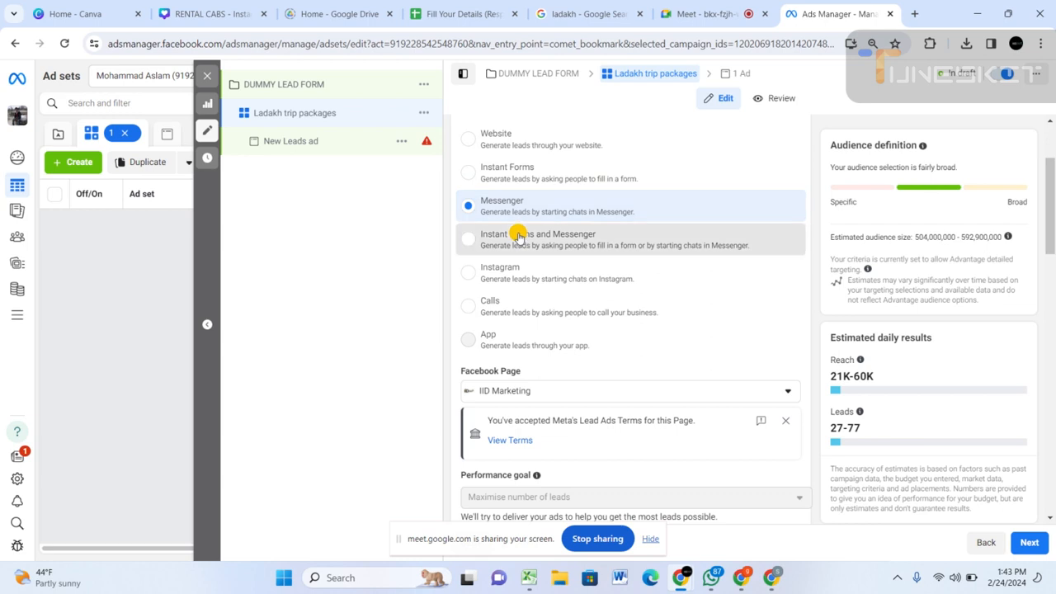
left_click(519, 236)
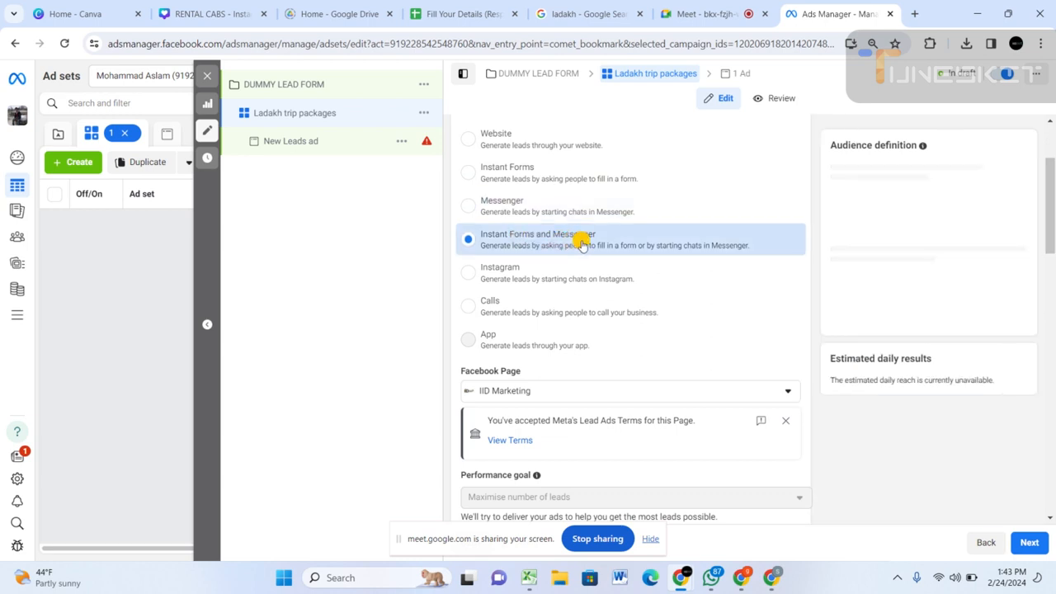
left_click(515, 272)
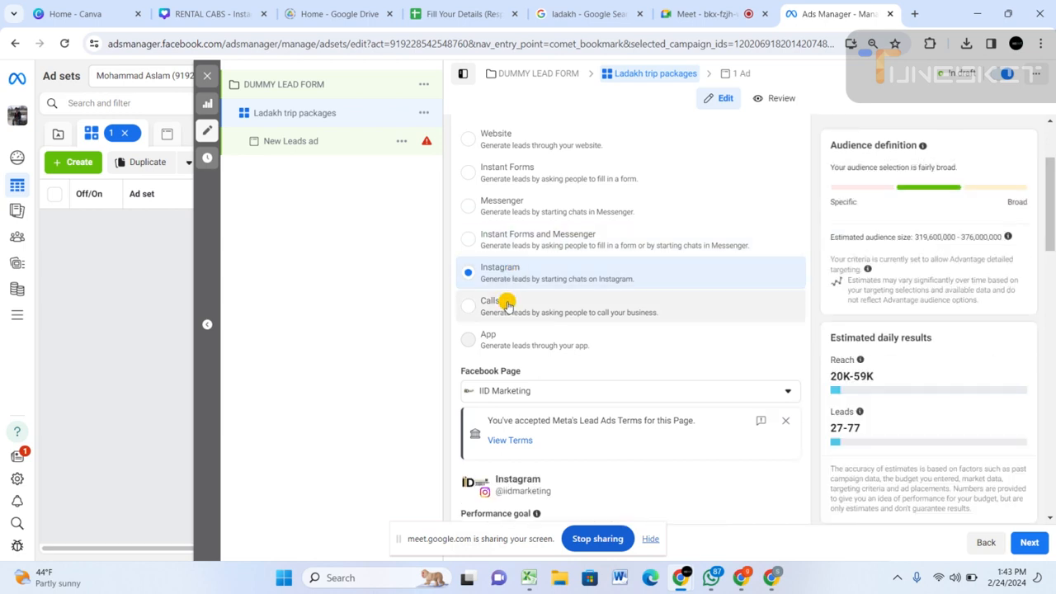
left_click(507, 305)
left_click(508, 304)
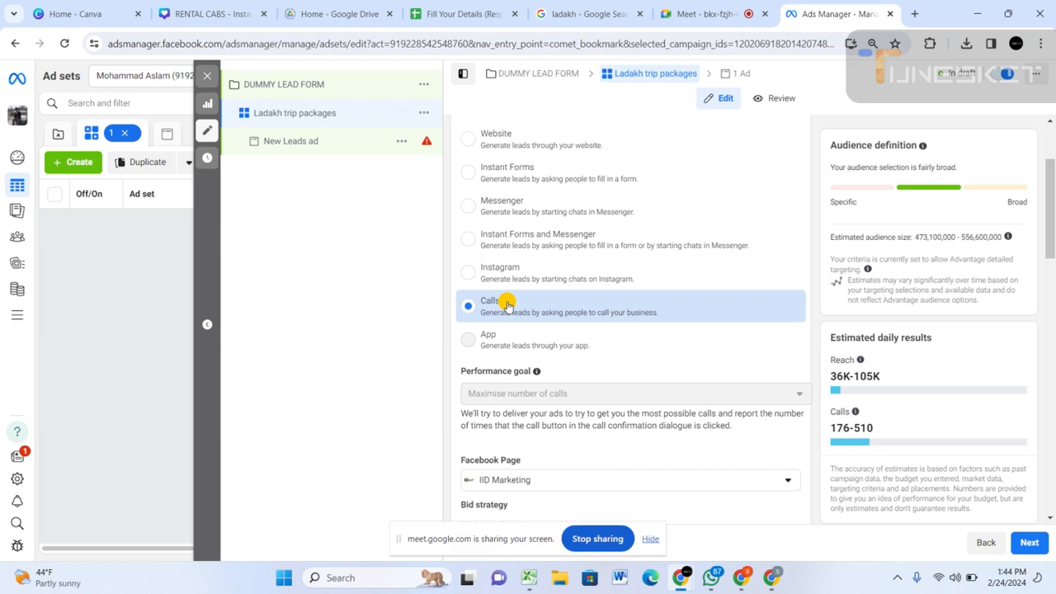
left_click(514, 174)
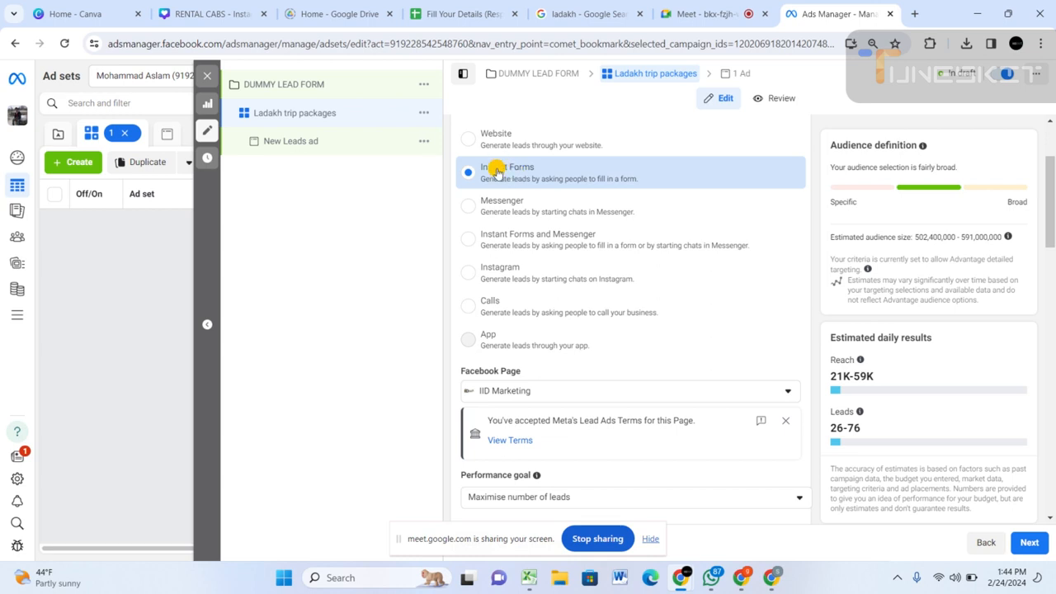
Set the ad set's daily budget to ₹300 and check the estimated daily results.
scroll(516, 371, "down", 1)
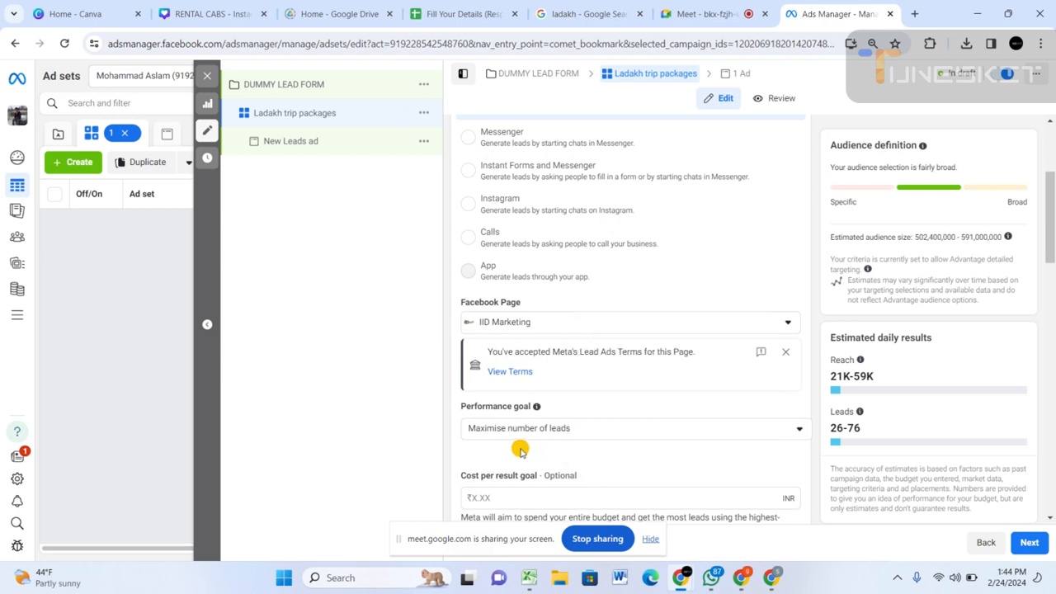
scroll(520, 429, "down", 2)
scroll(519, 416, "down", 4)
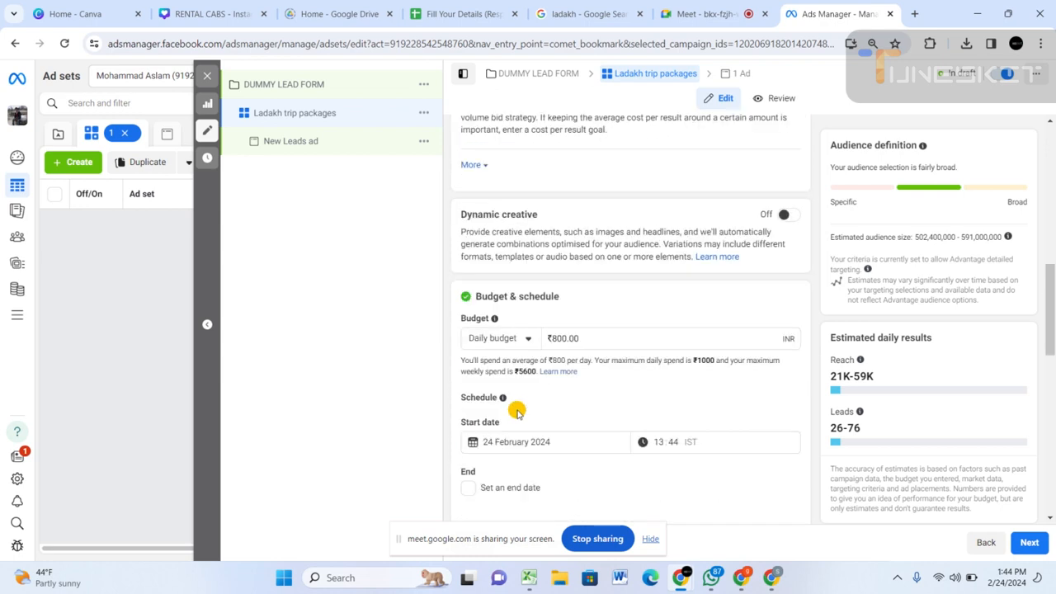
left_click(558, 339)
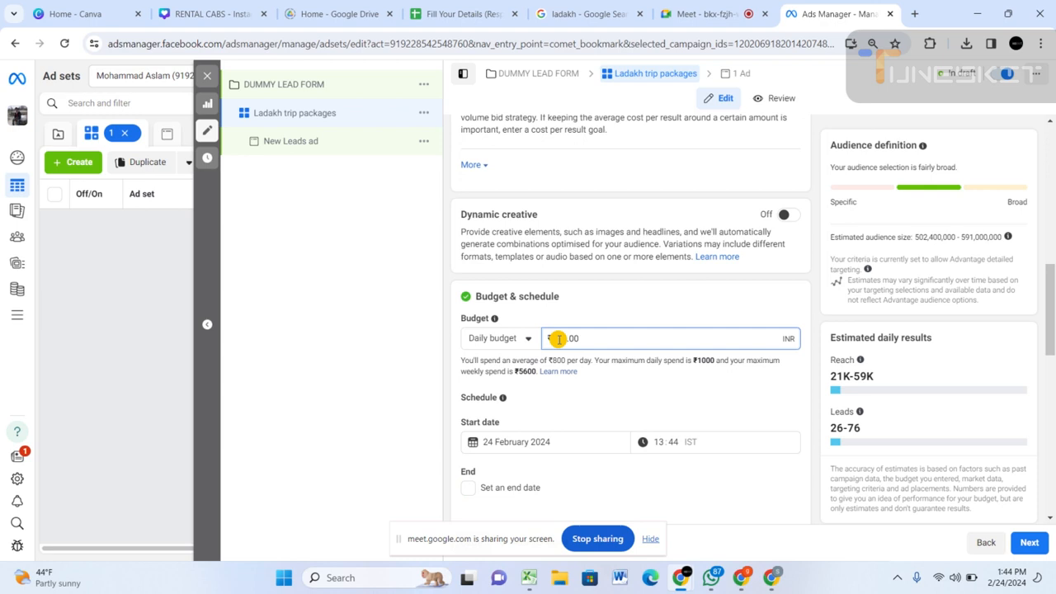
key("BackSpace")
type("0")
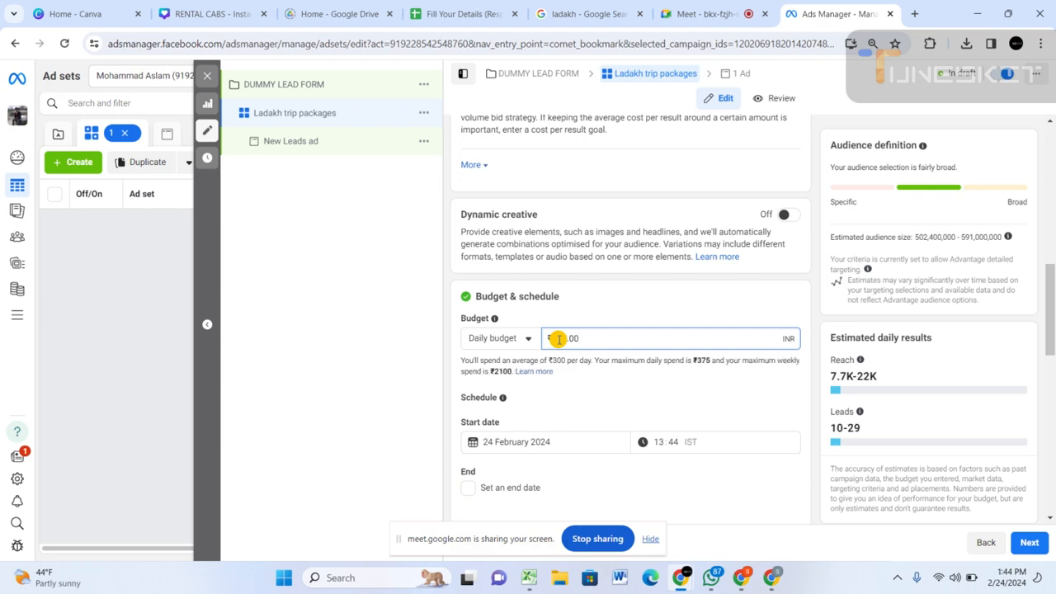
double_click(835, 428)
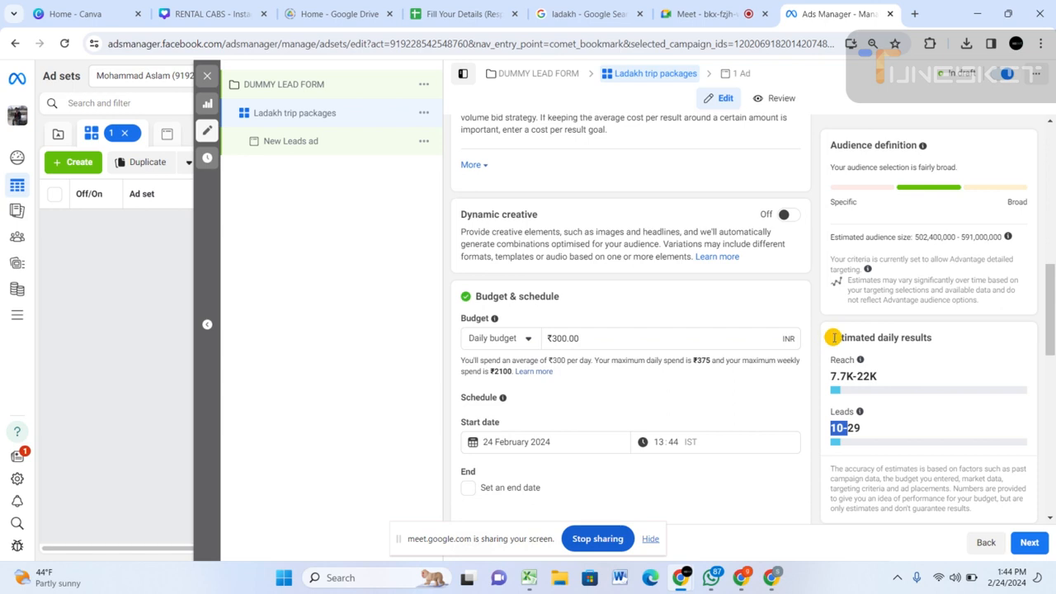
left_click_drag(823, 343, 937, 344)
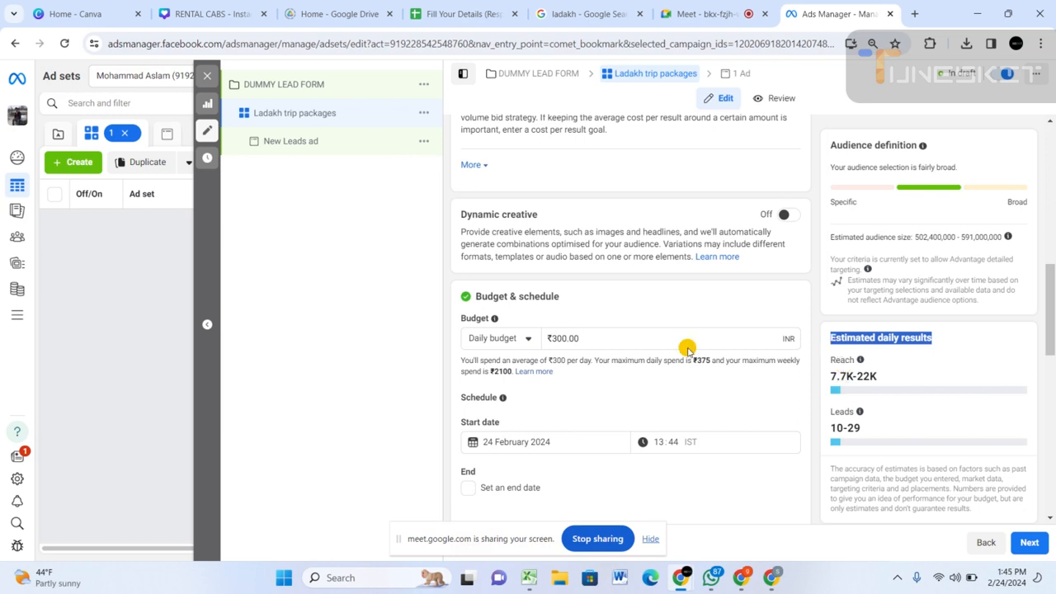
Try a lifetime budget of ₹1,000 for the ad set, and switch back to the daily budget.
left_click(521, 339)
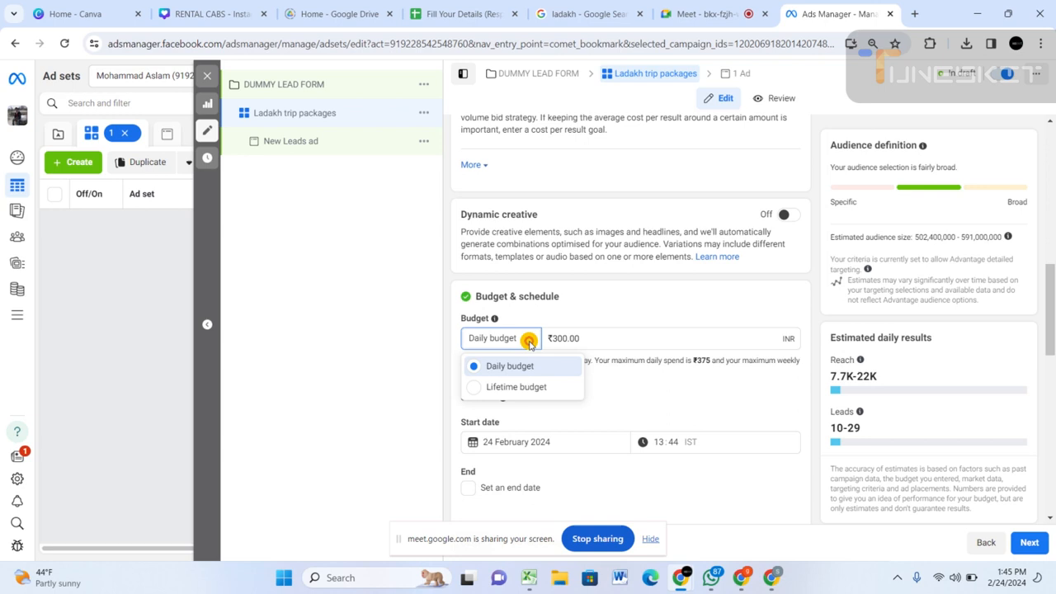
left_click(513, 387)
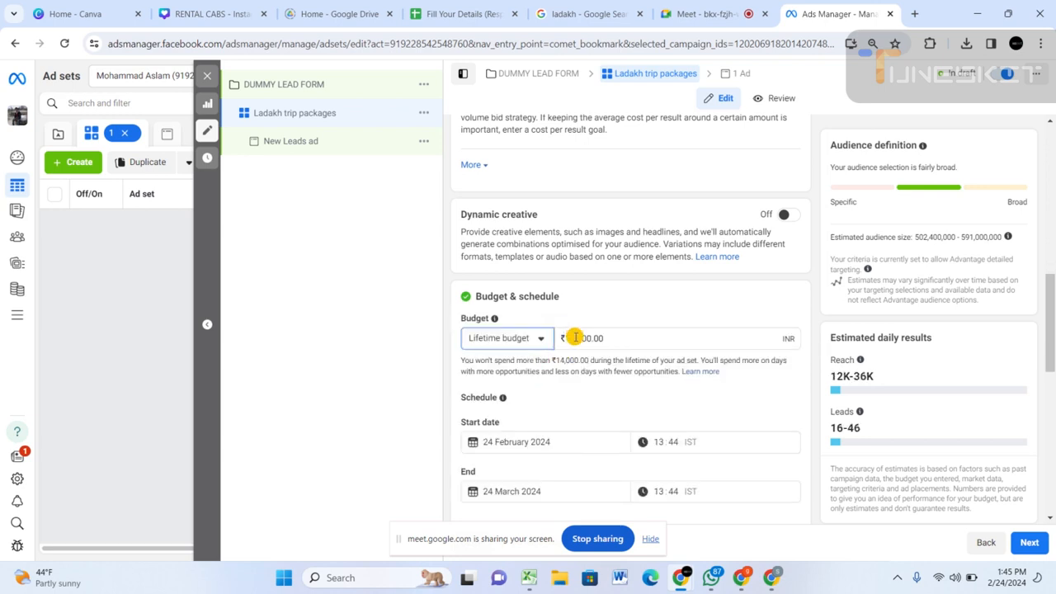
left_click_drag(566, 336, 592, 339)
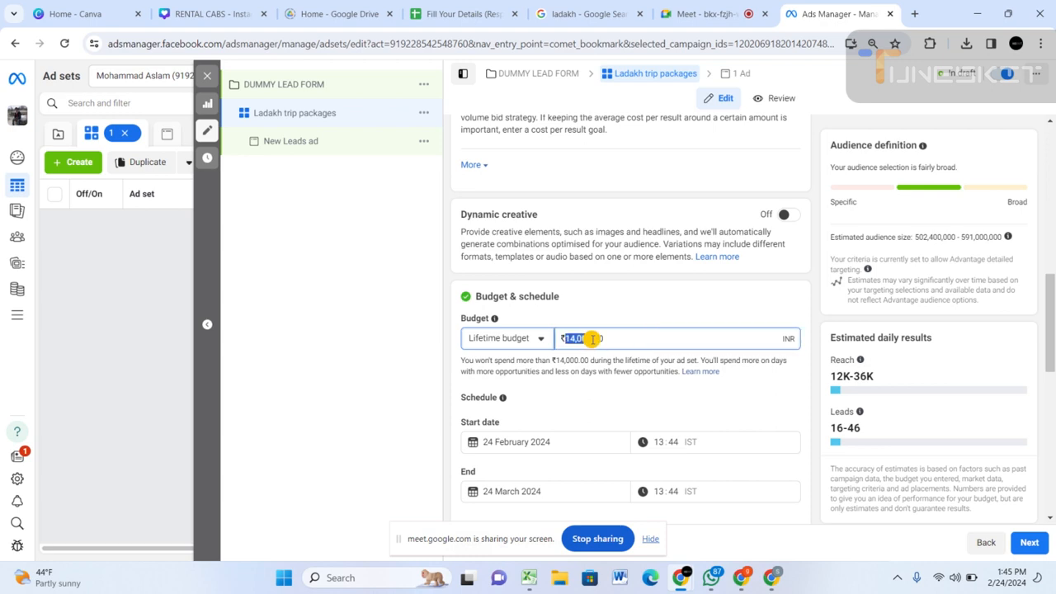
type("100")
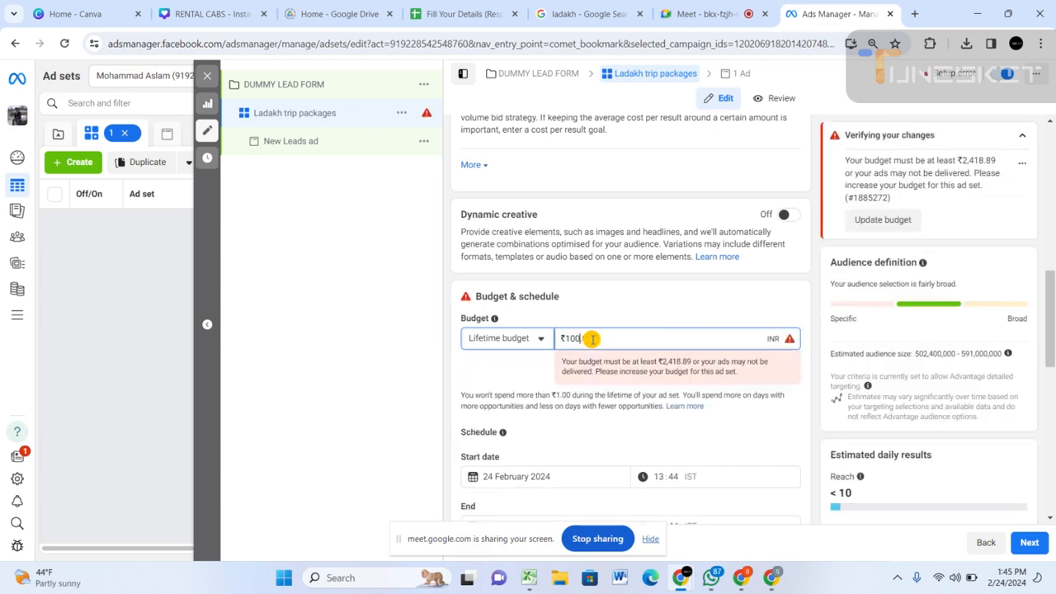
type(".")
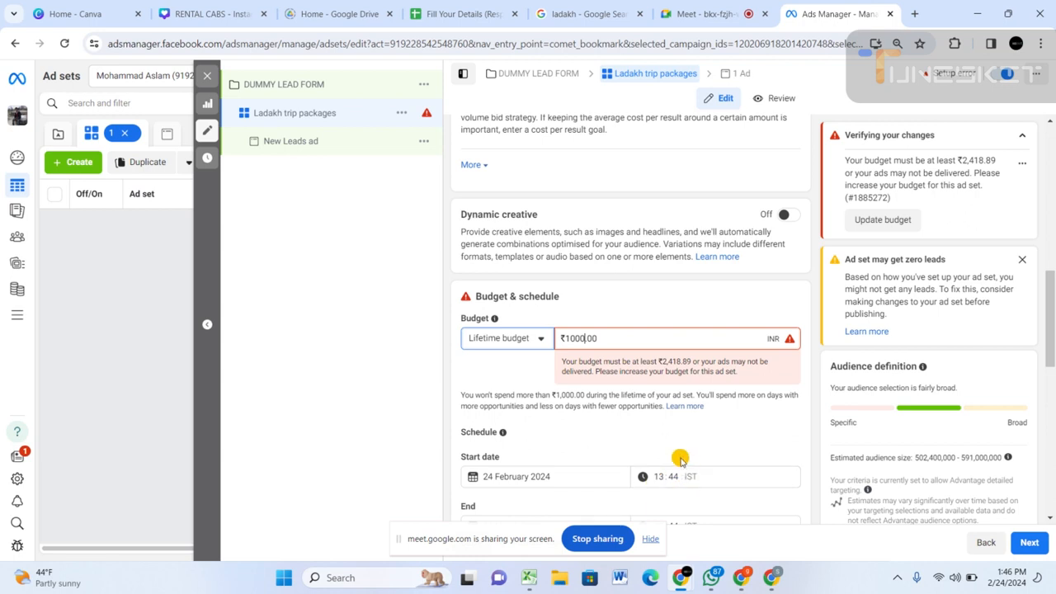
scroll(685, 446, "down", 2)
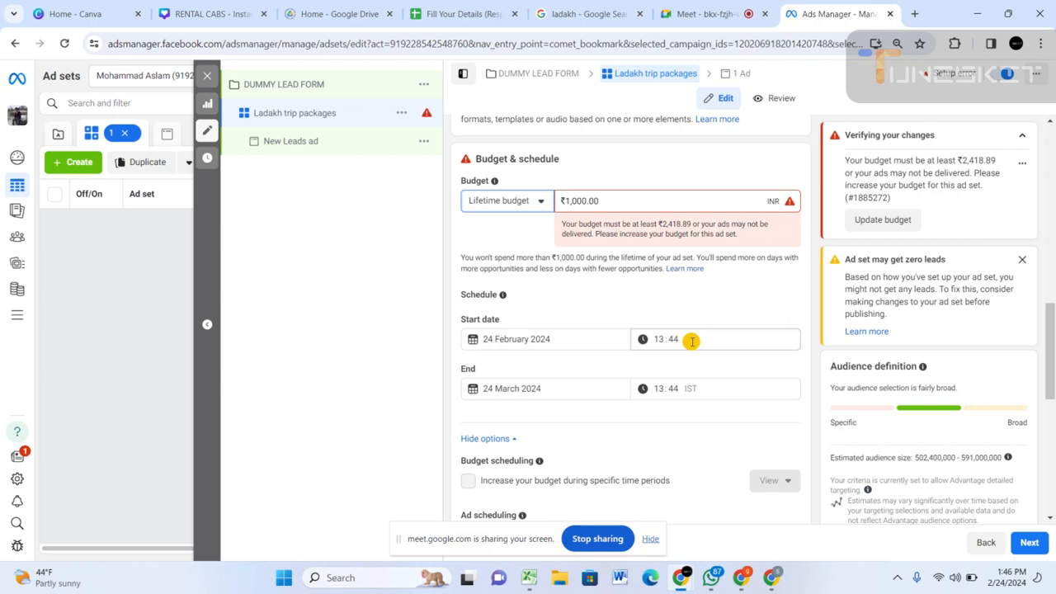
left_click(538, 199)
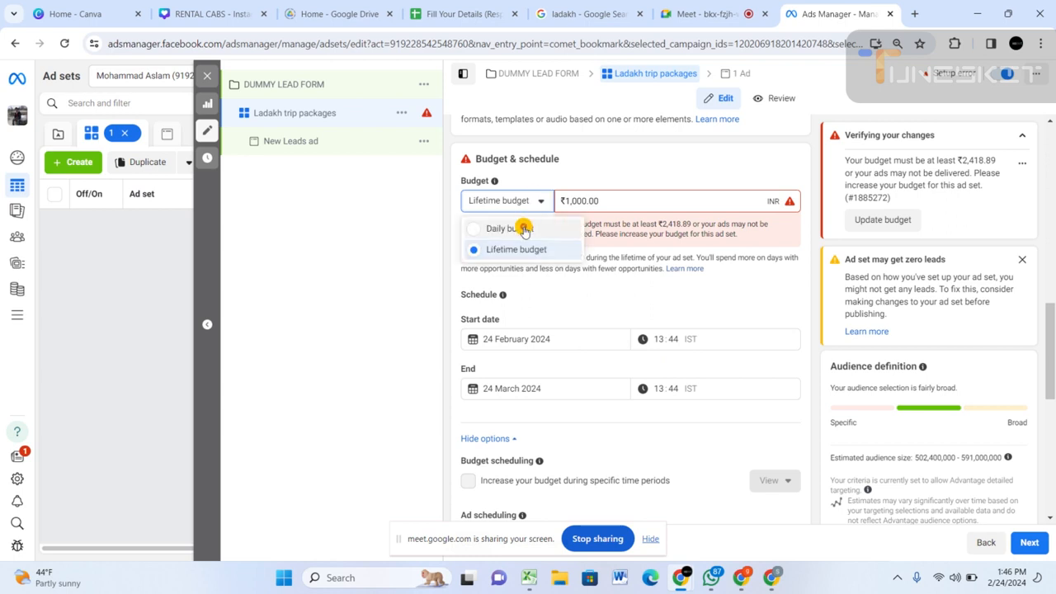
left_click(569, 222)
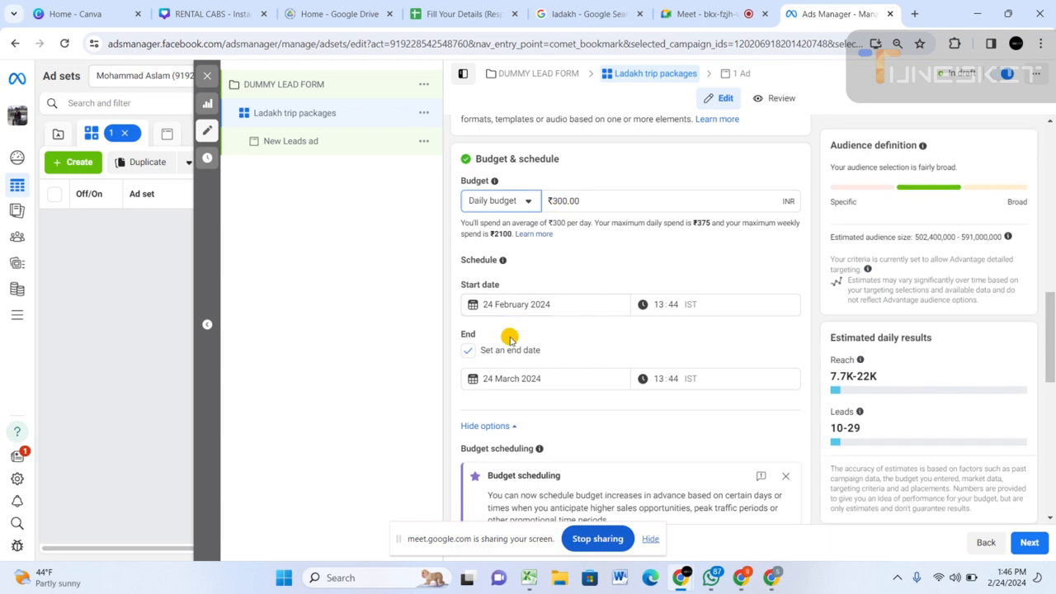
Schedule the ad set from 25 February 2024 to 30 March 2024, and hide the screen-sharing notice.
left_click(577, 309)
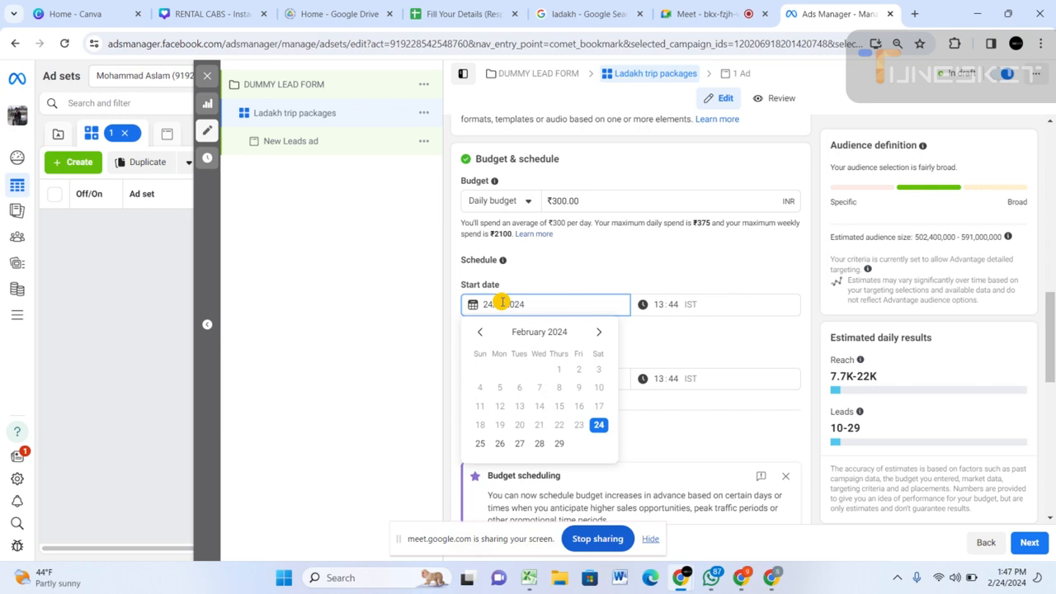
left_click(479, 445)
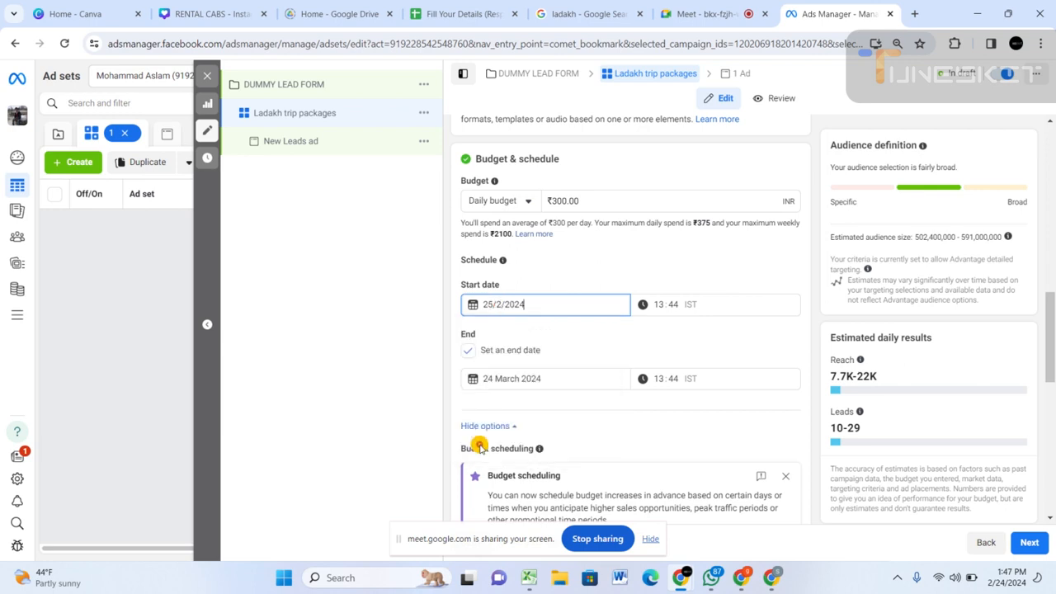
left_click(548, 378)
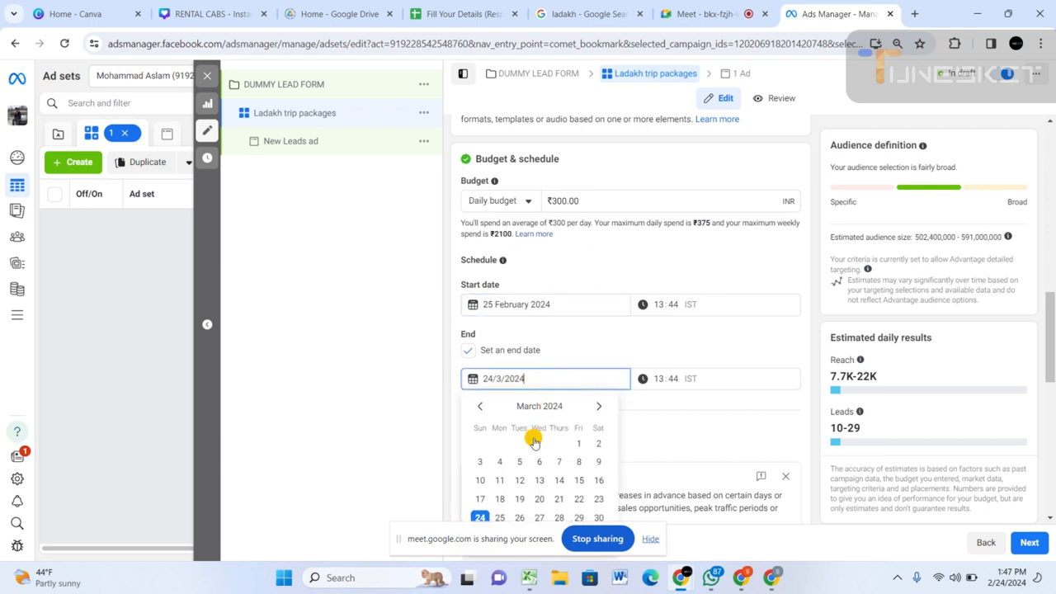
left_click(598, 517)
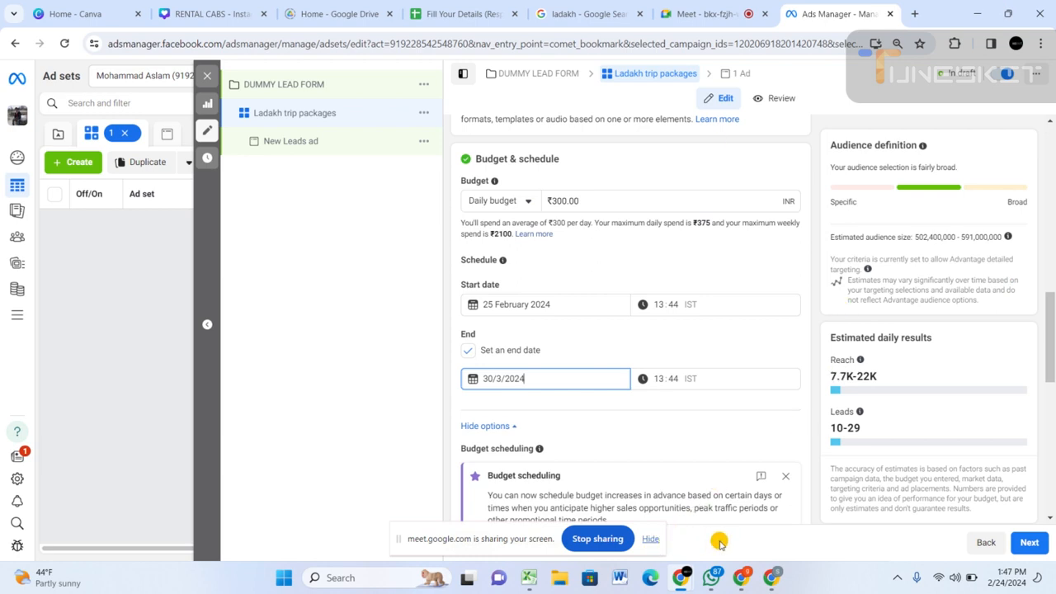
left_click(652, 541)
Replace India with Bangladesh as the included location in the ad set's audience controls.
scroll(591, 408, "down", 5)
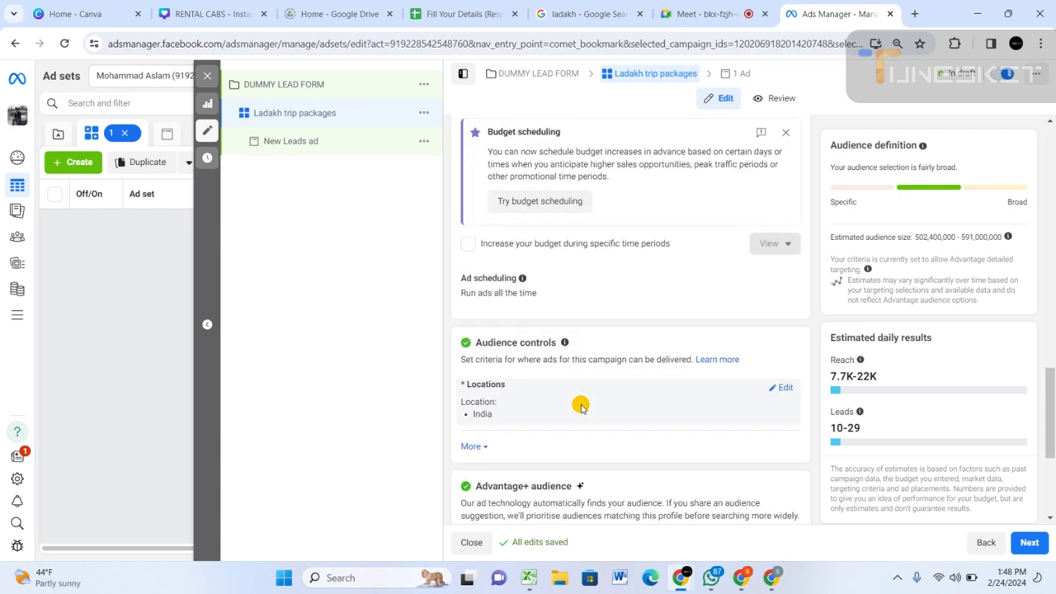
scroll(580, 406, "up", 3)
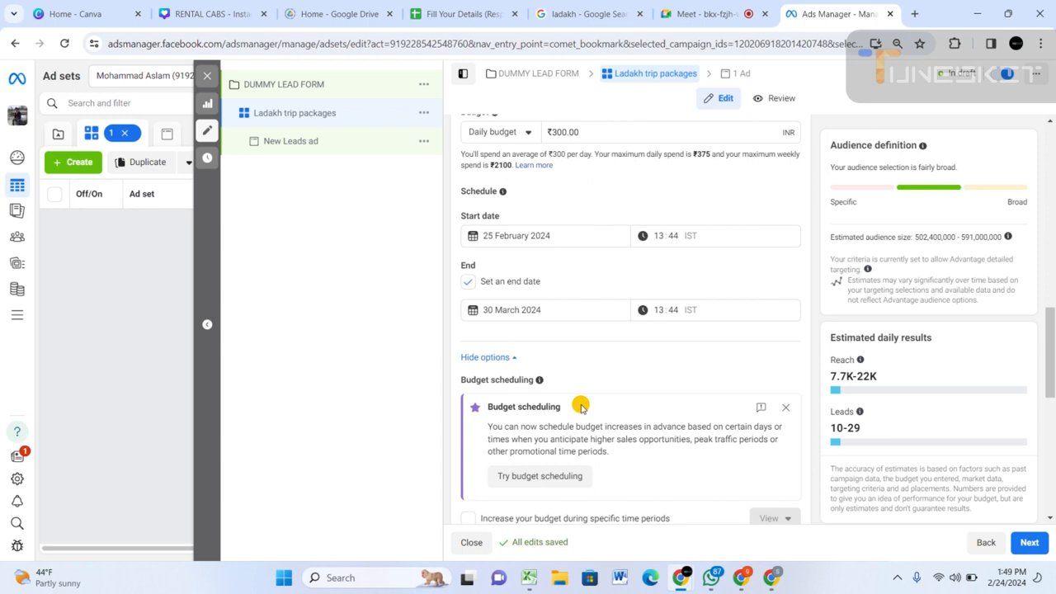
scroll(581, 407, "down", 3)
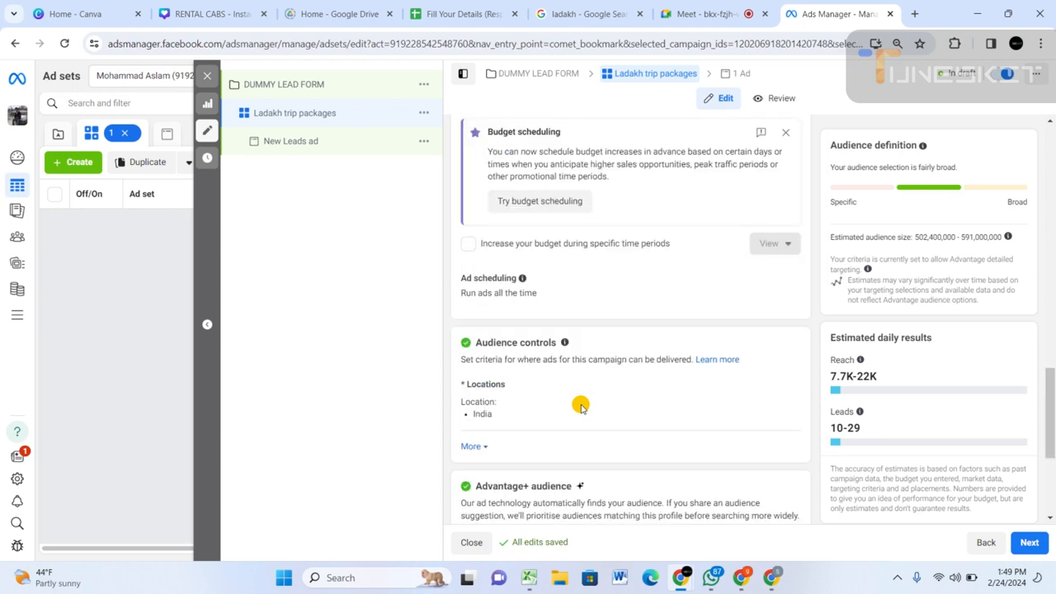
scroll(581, 407, "down", 2)
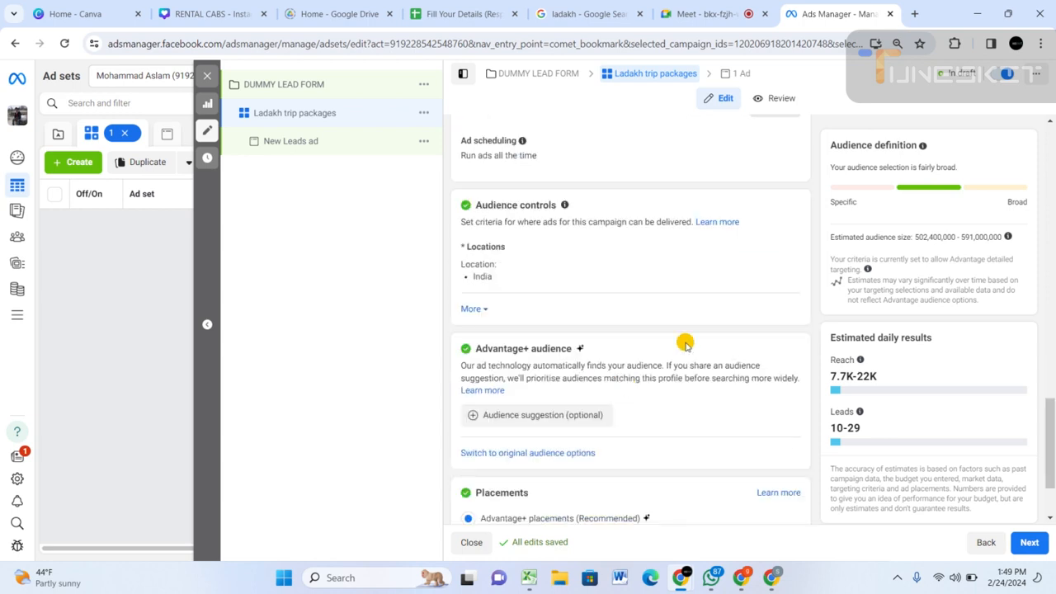
left_click(785, 249)
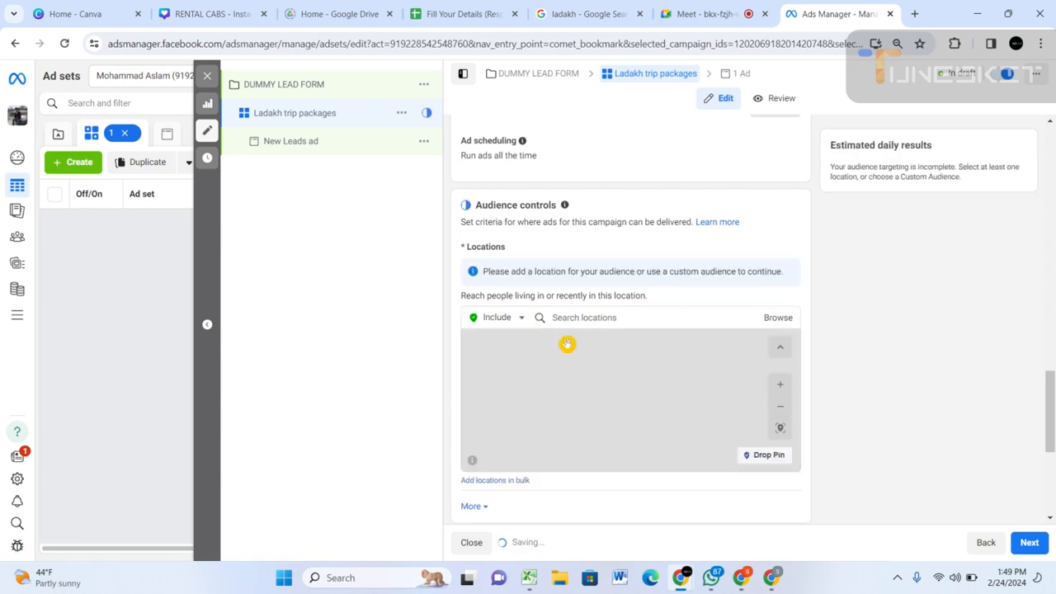
left_click(587, 318)
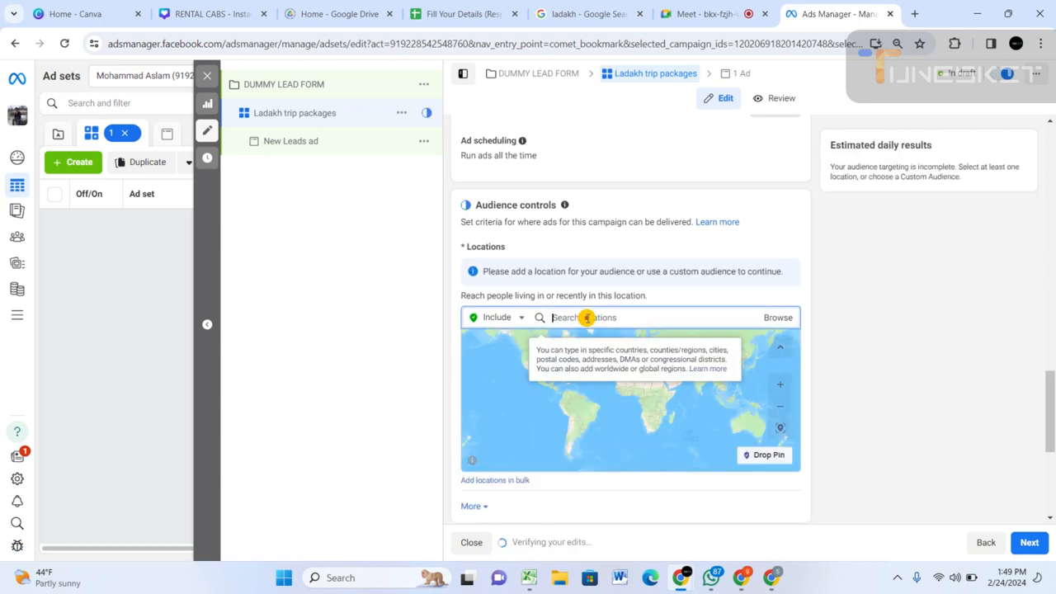
type("ban")
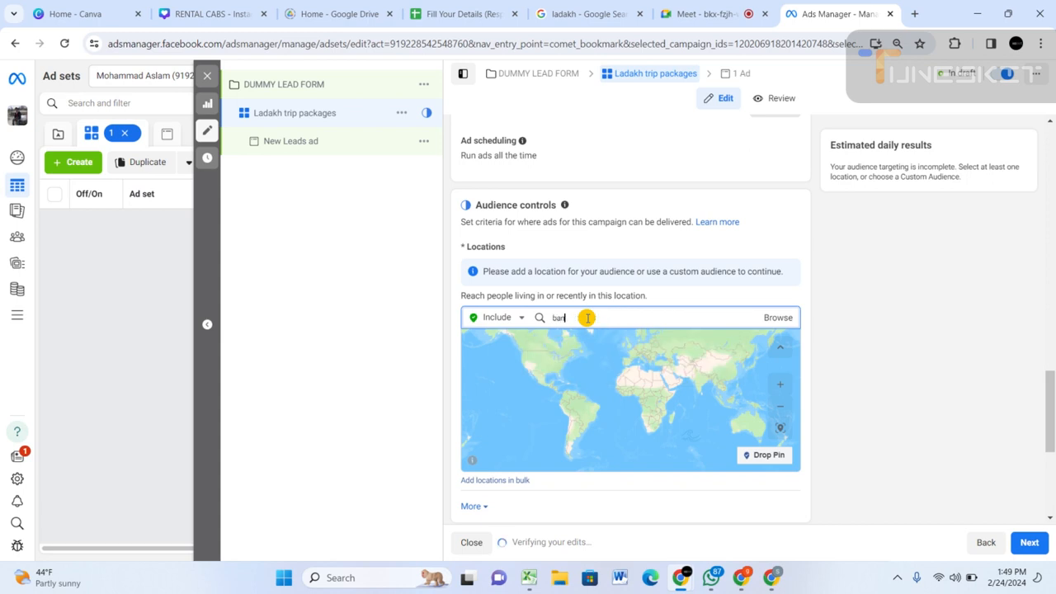
type("glad")
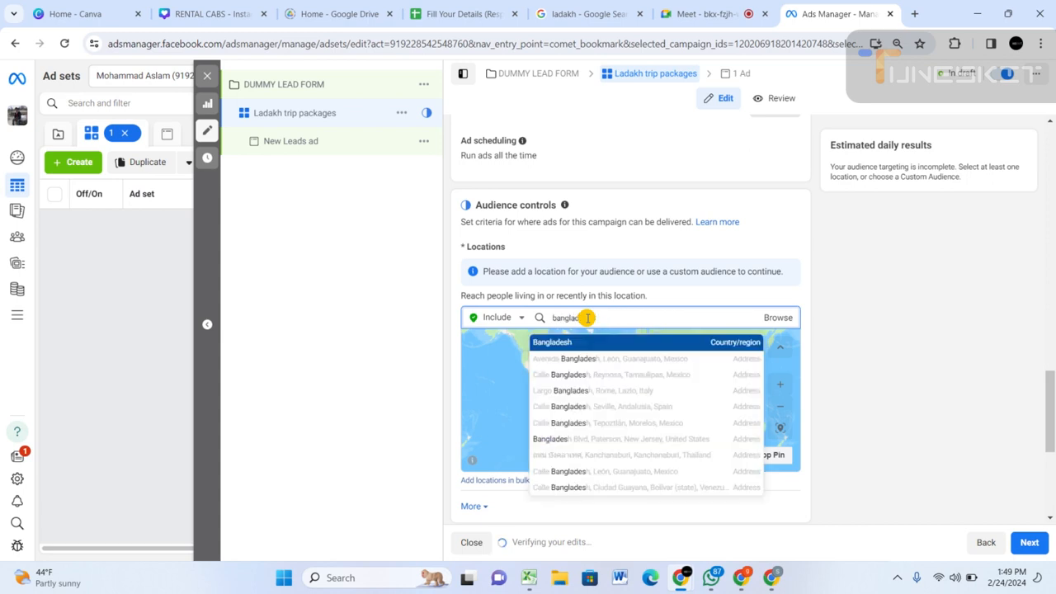
type("esh")
left_click(553, 345)
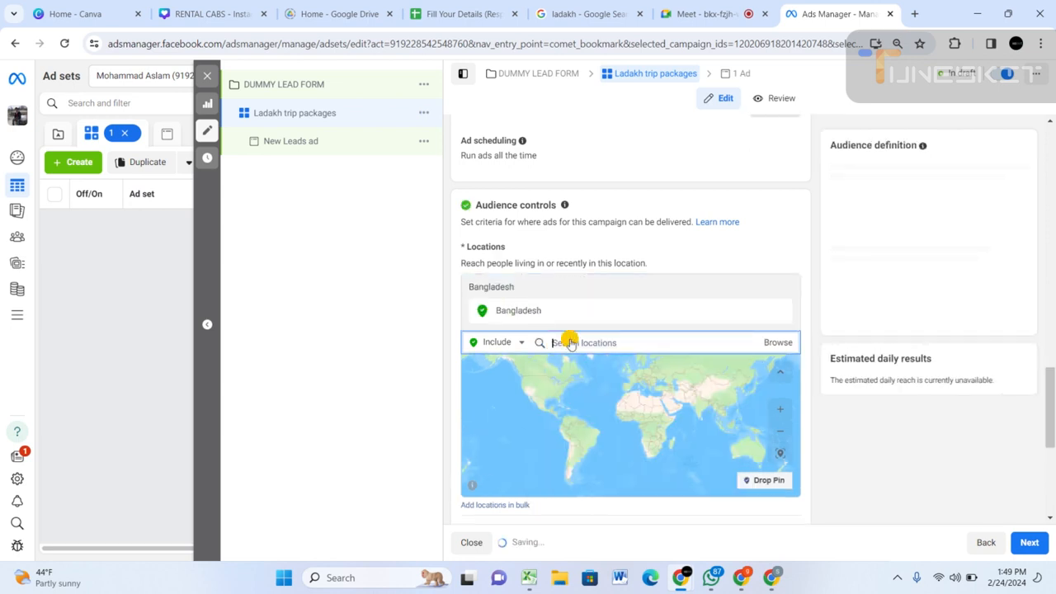
Add India as a second included location in the ad set's audience controls.
type("indi")
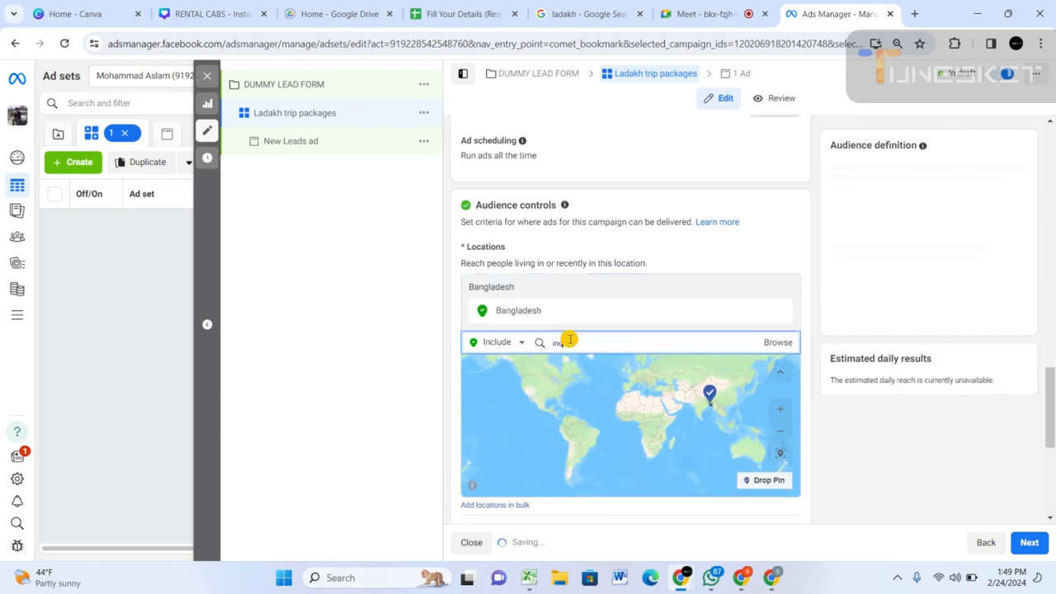
type("a")
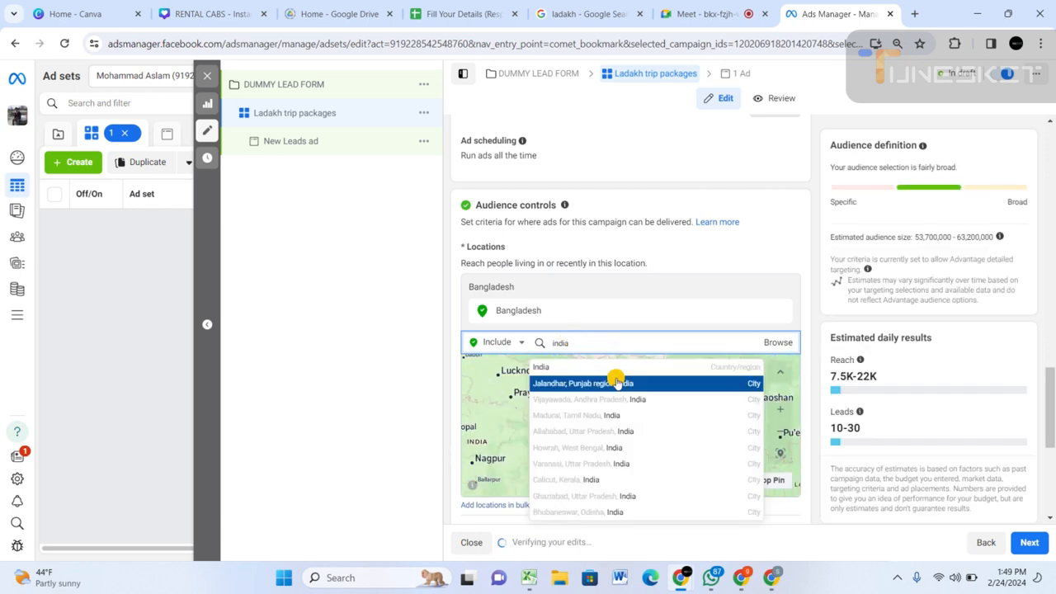
left_click(575, 371)
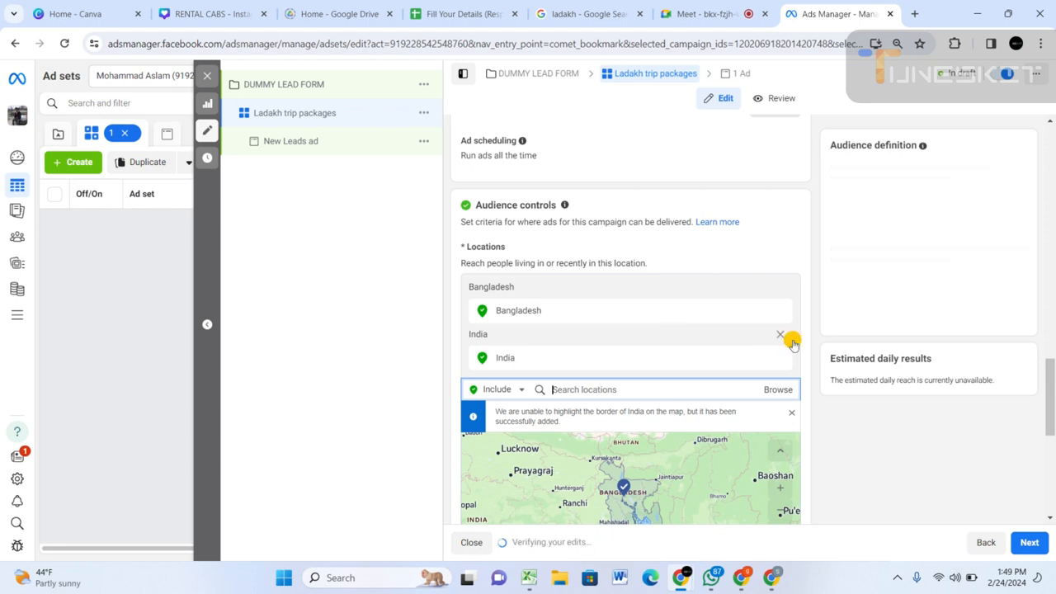
scroll(813, 297, "down", 2)
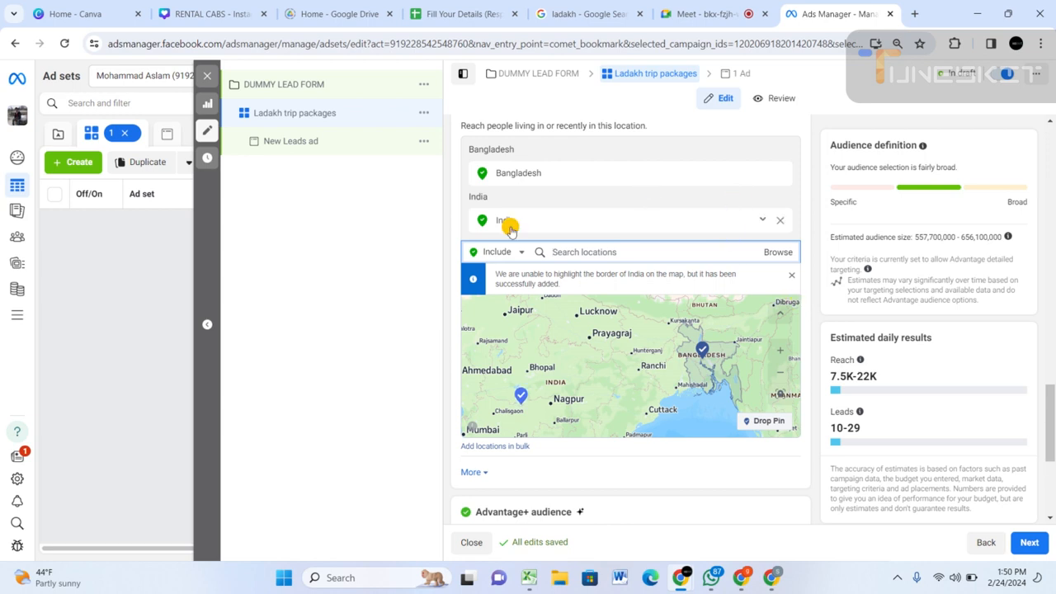
Exclude the city of Jammu, Jammu and Kashmir, from the ad set's audience locations.
left_click(522, 253)
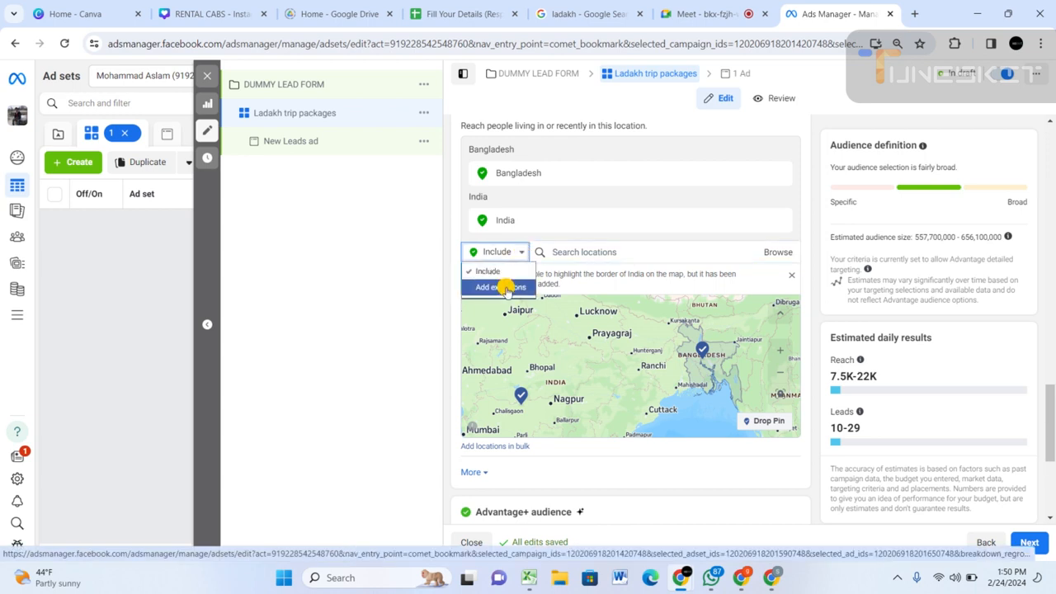
left_click(518, 252)
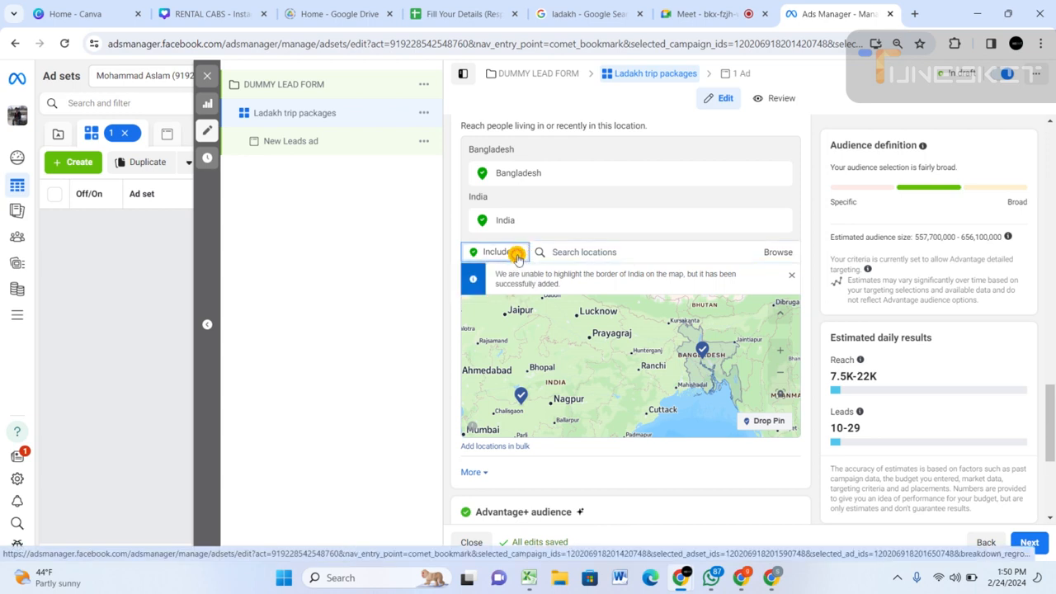
left_click(516, 252)
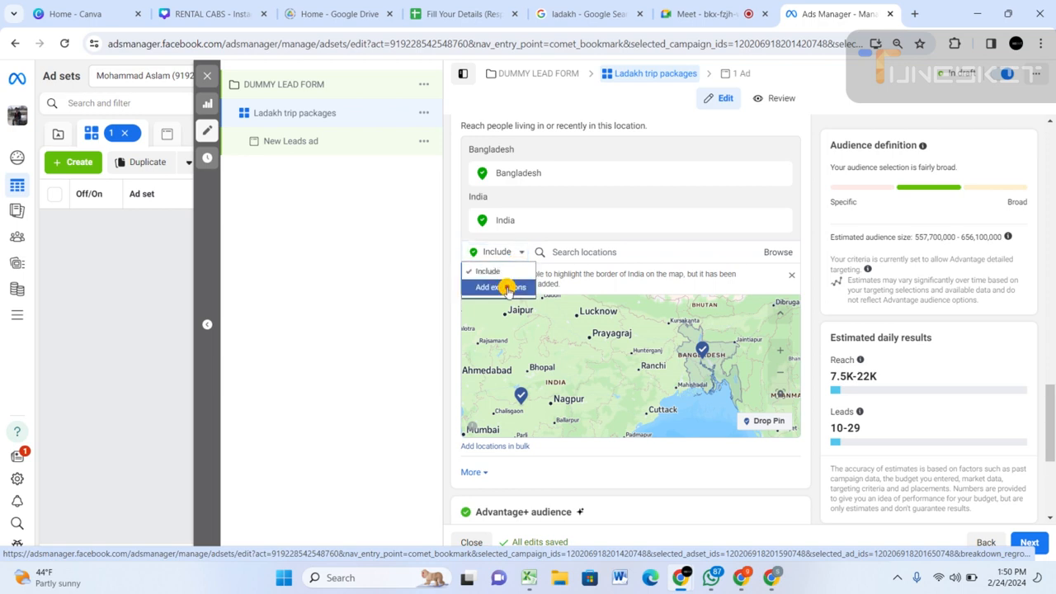
left_click(505, 288)
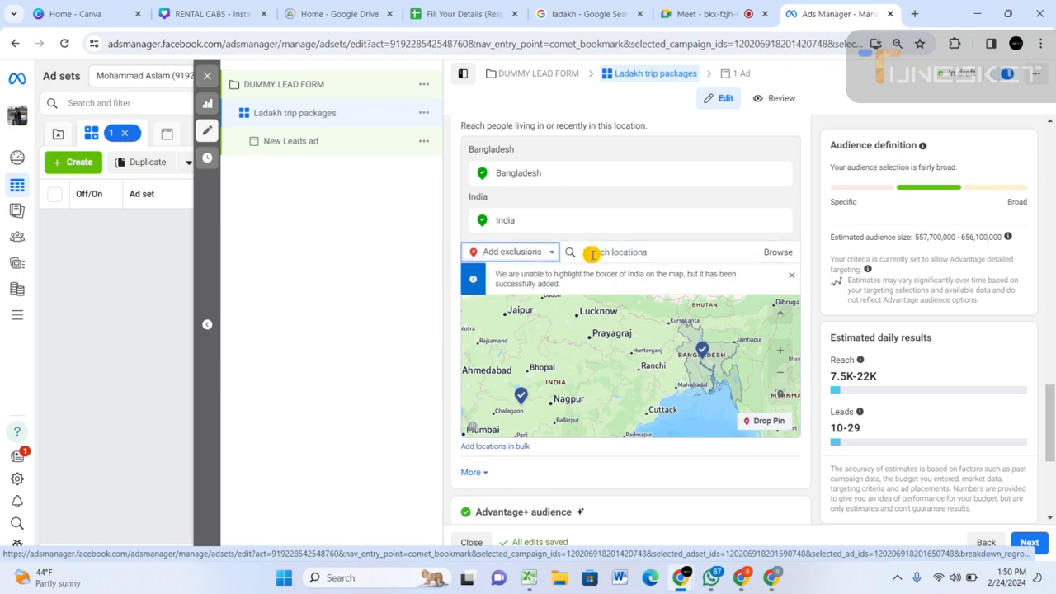
left_click(592, 254)
type("Jamu")
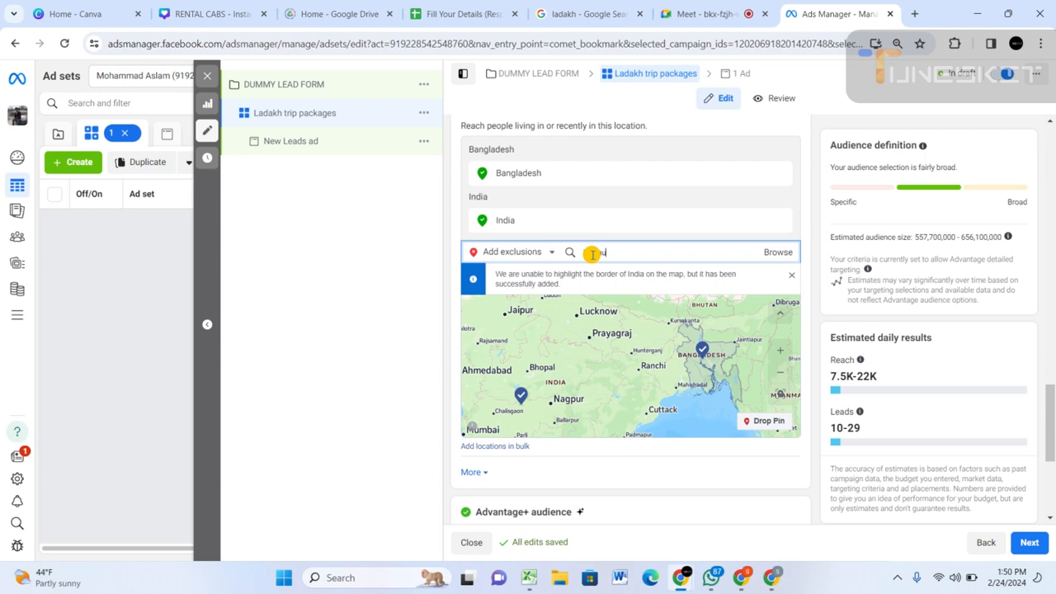
type(" and kashmir")
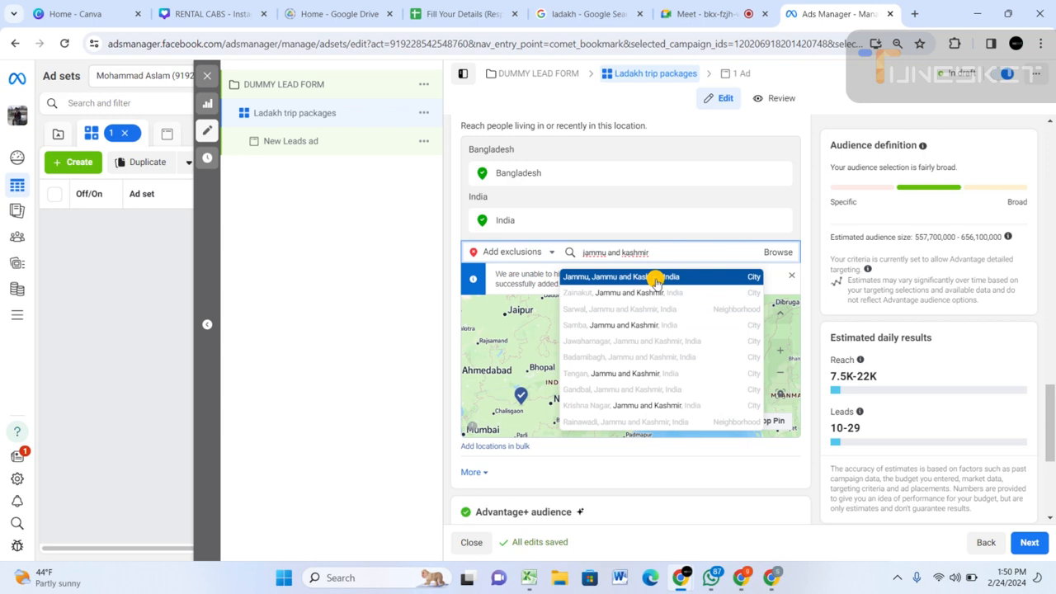
left_click(656, 278)
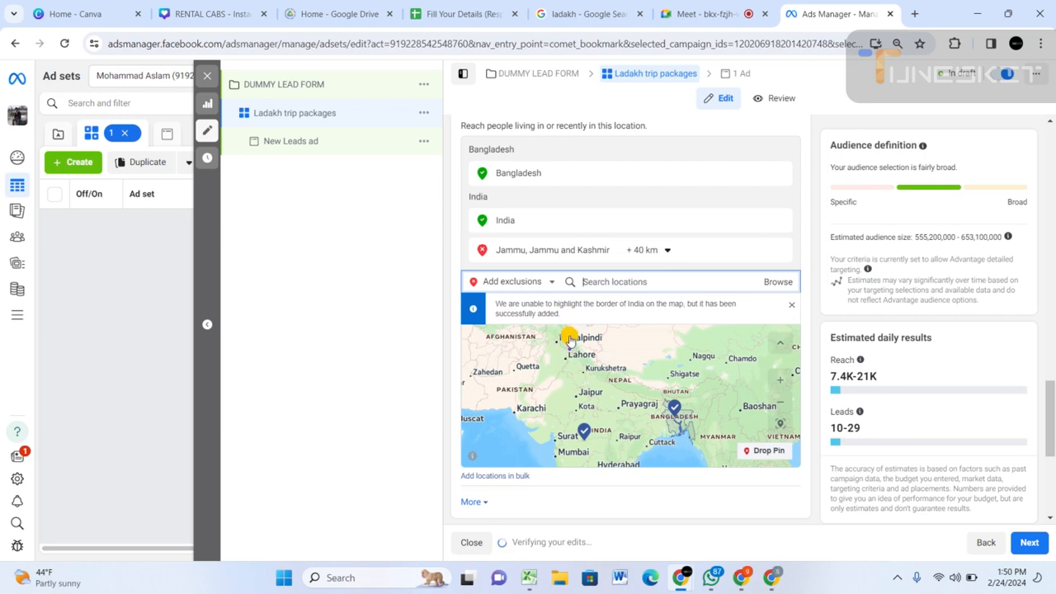
Inspect the Srinagar and Ladakh area on the location map, and exclude Leh, Jammu and Kashmir.
scroll(569, 340, "up", 3)
scroll(569, 336, "up", 2)
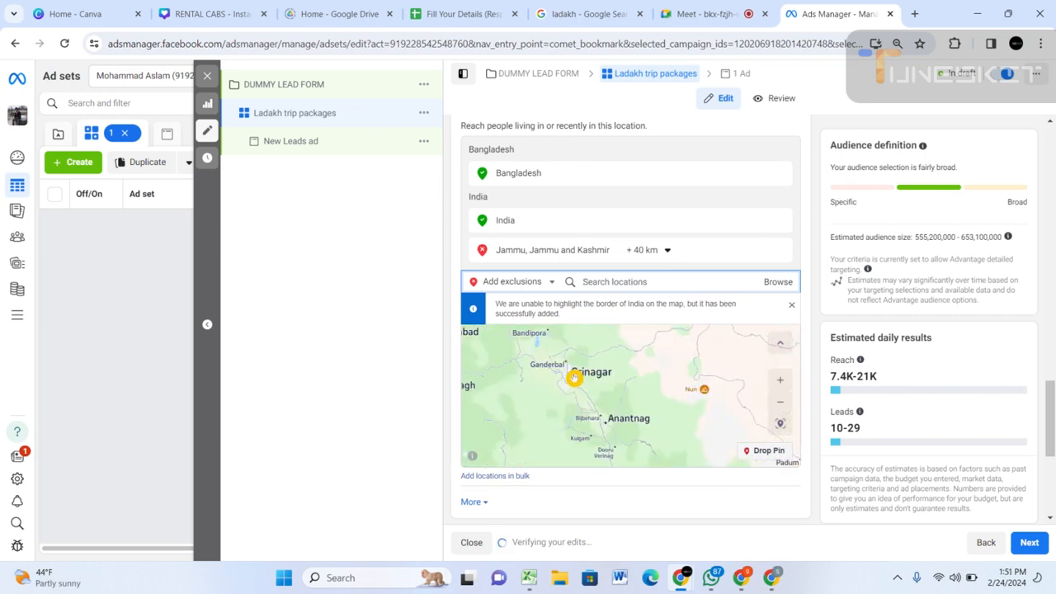
scroll(574, 377, "down", 2)
scroll(595, 381, "up", 1)
scroll(587, 381, "up", 1)
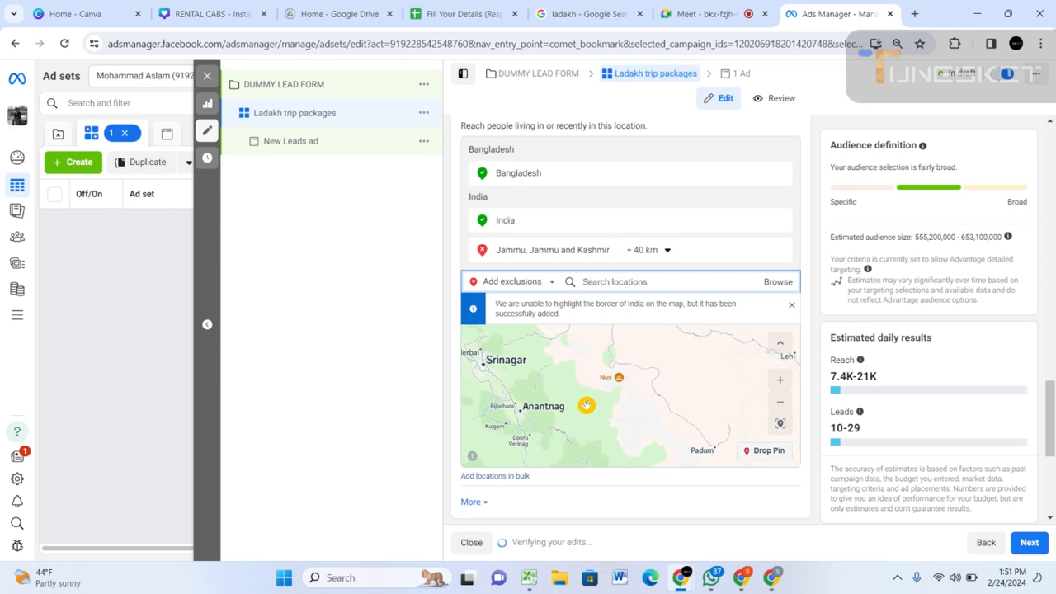
left_click(629, 282)
type("leh")
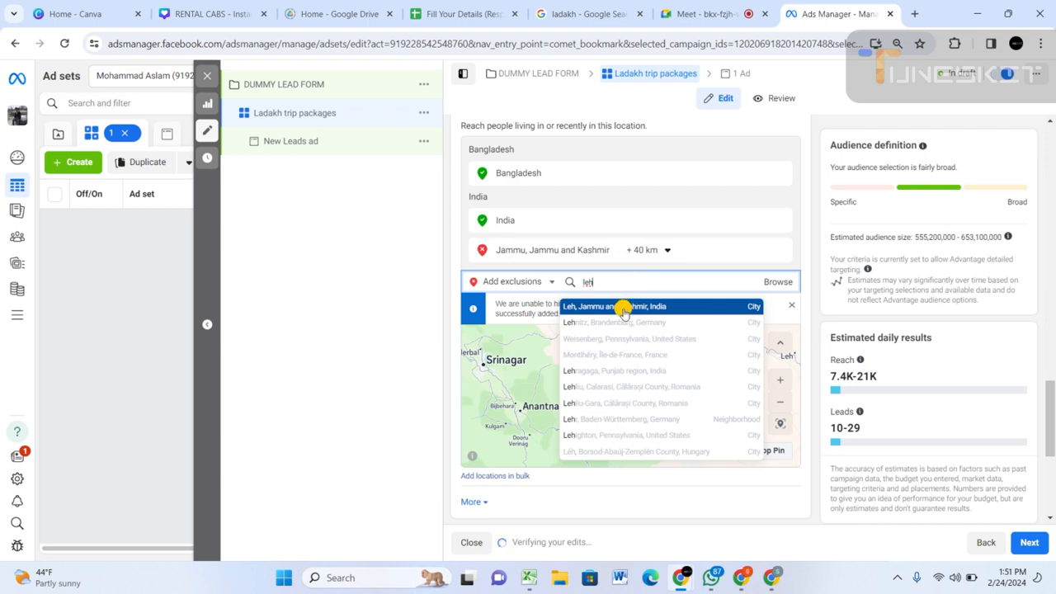
left_click(623, 307)
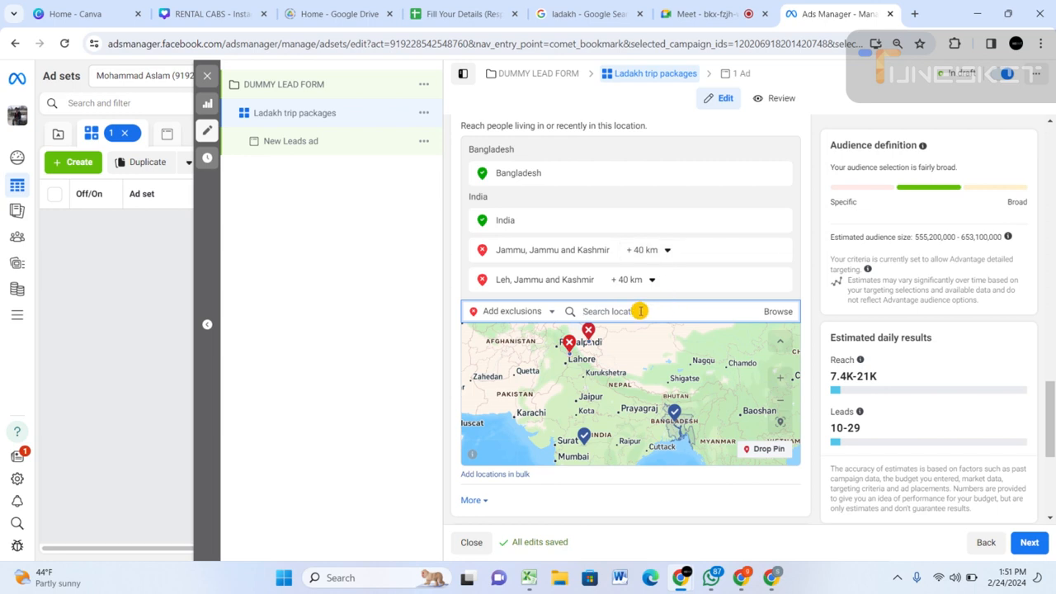
Remove India from the included locations, and add Maharashtra, India as an excluded location.
left_click(782, 225)
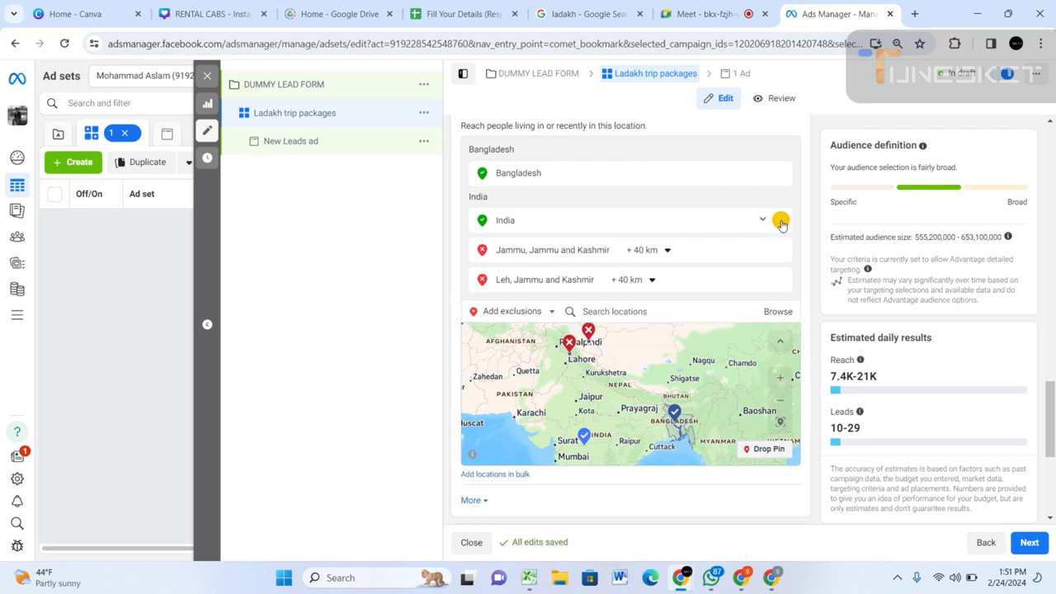
left_click(780, 224)
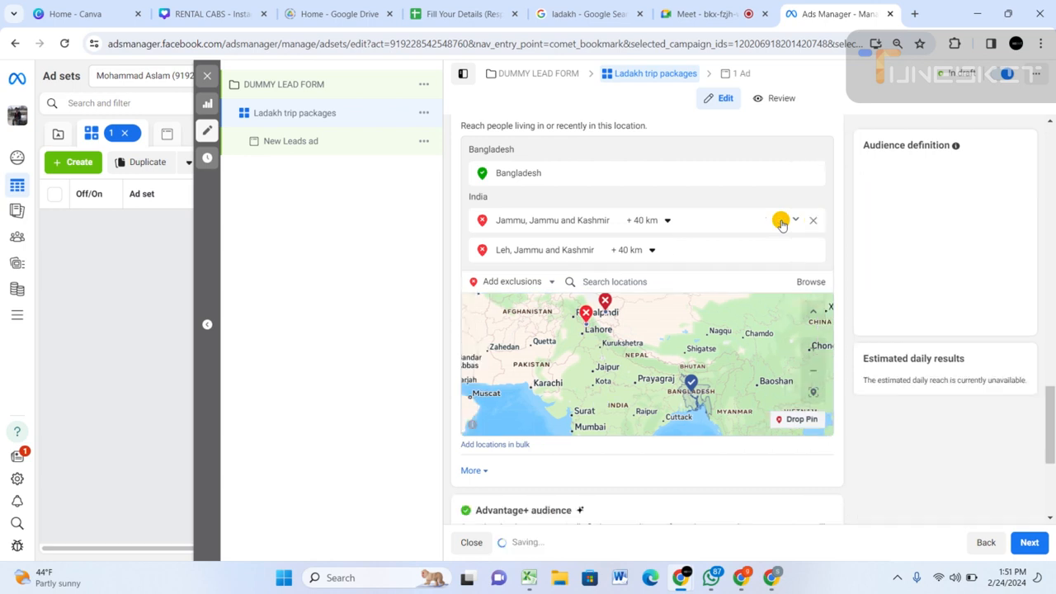
left_click(623, 281)
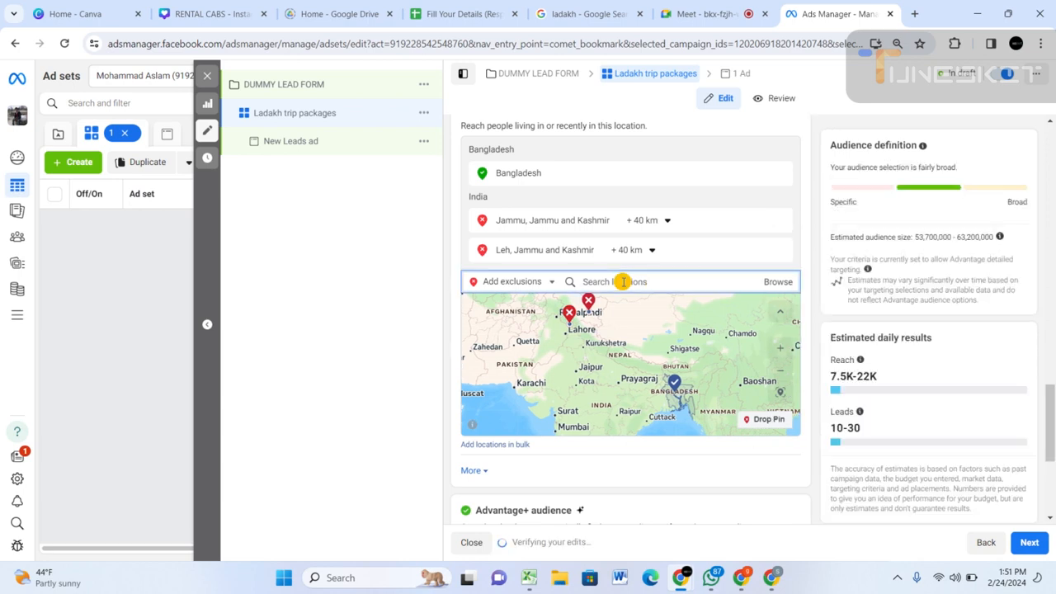
type("mahars")
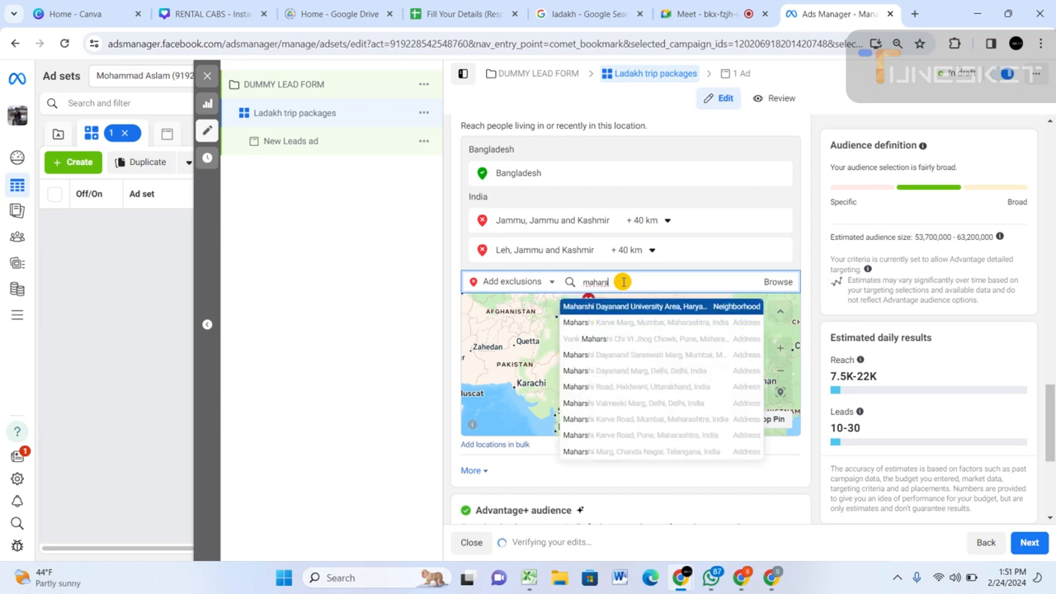
key("BackSpace")
key("BackSpace")
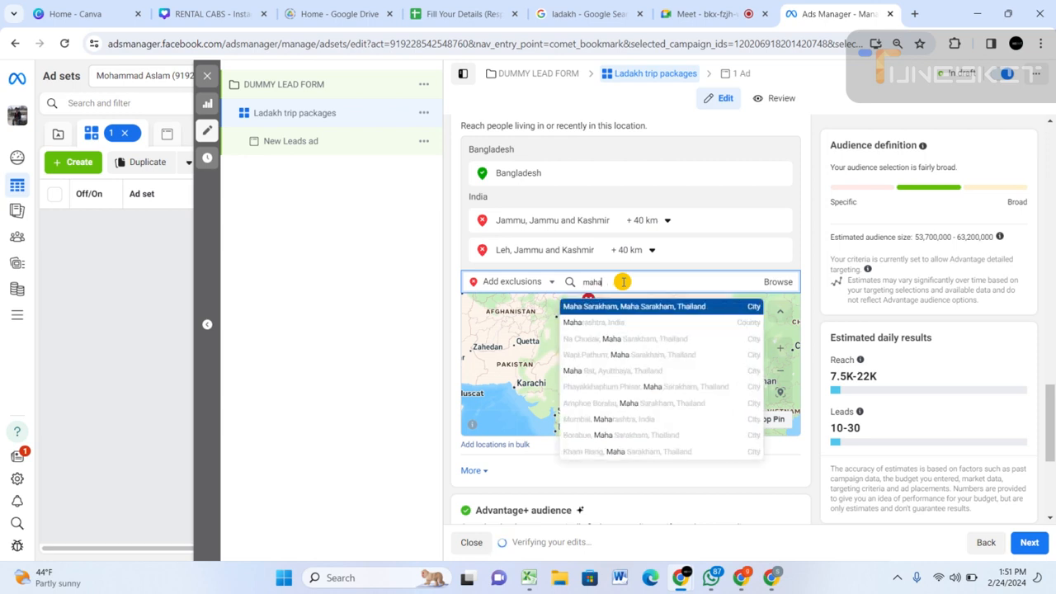
type("ras")
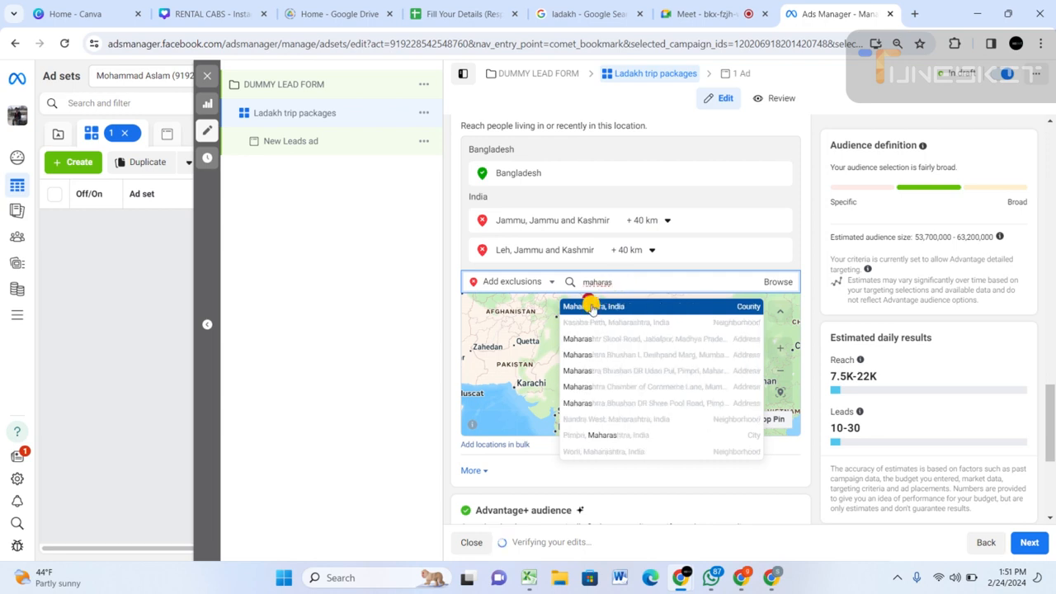
left_click(591, 305)
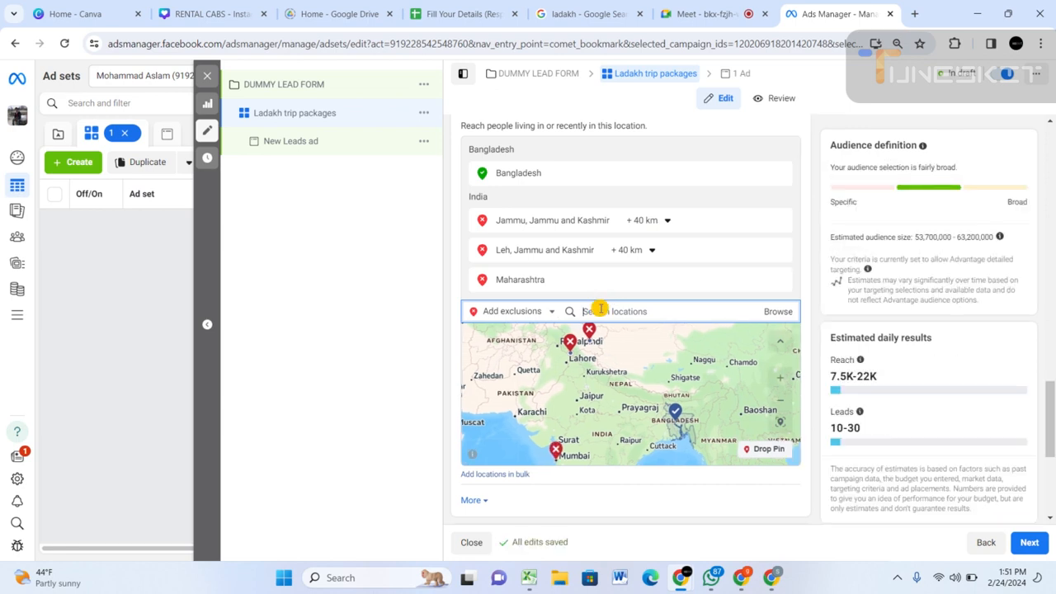
type("kar")
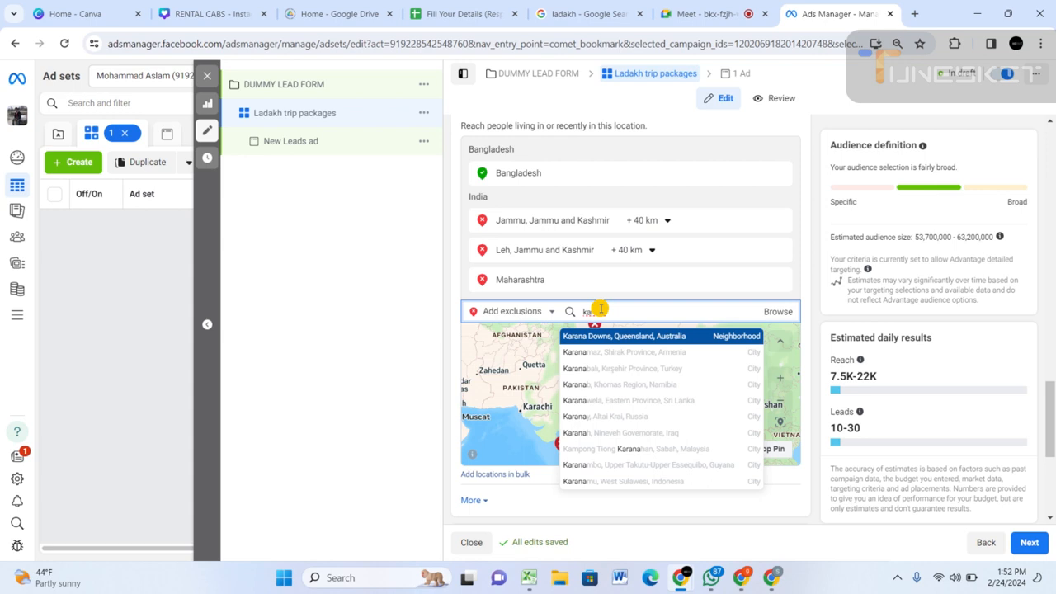
key("BackSpace")
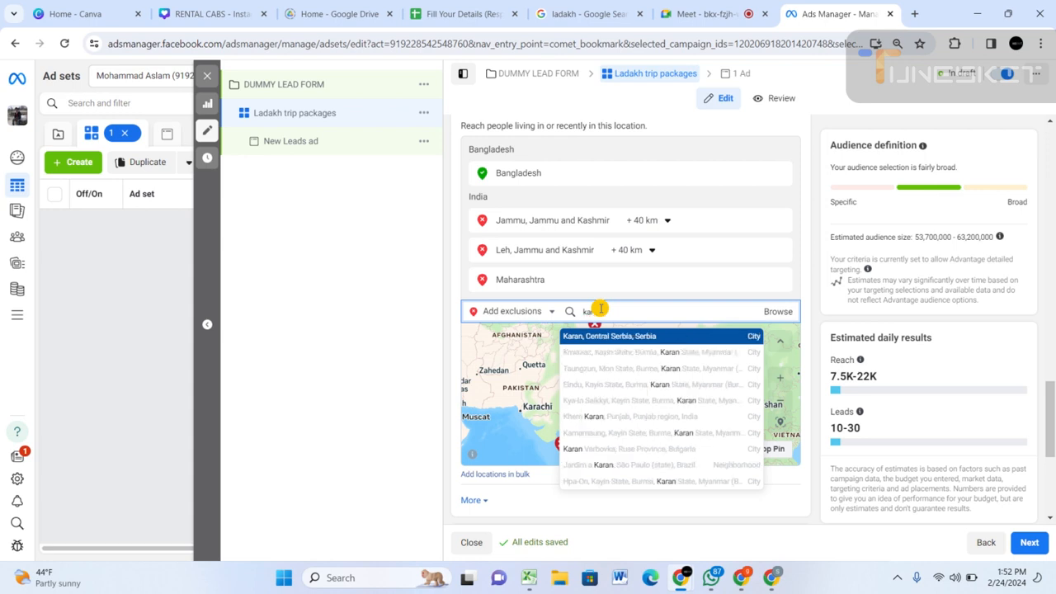
key("BackSpace")
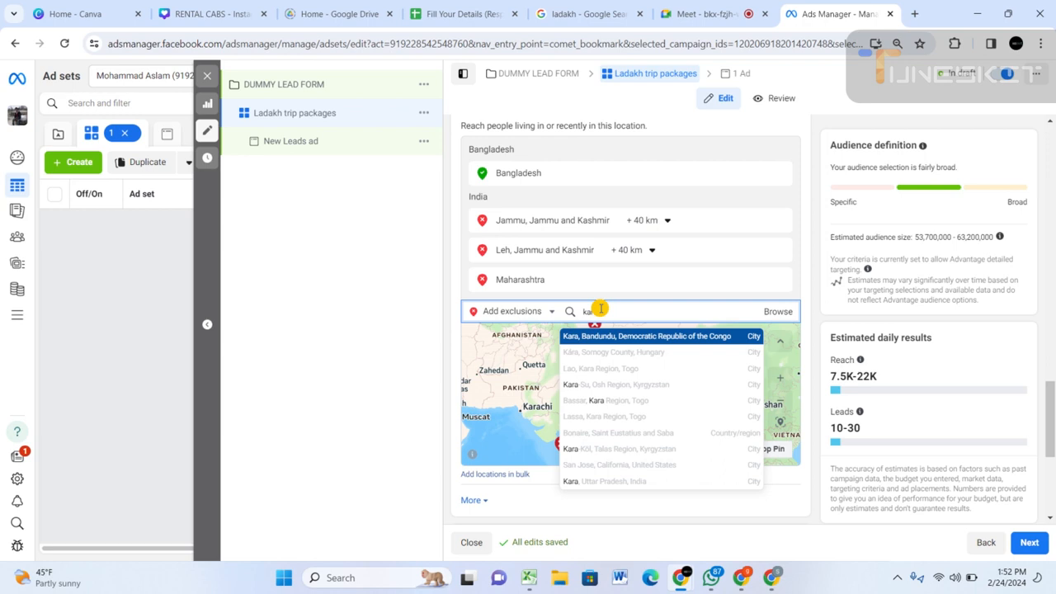
key("BackSpace")
type("na")
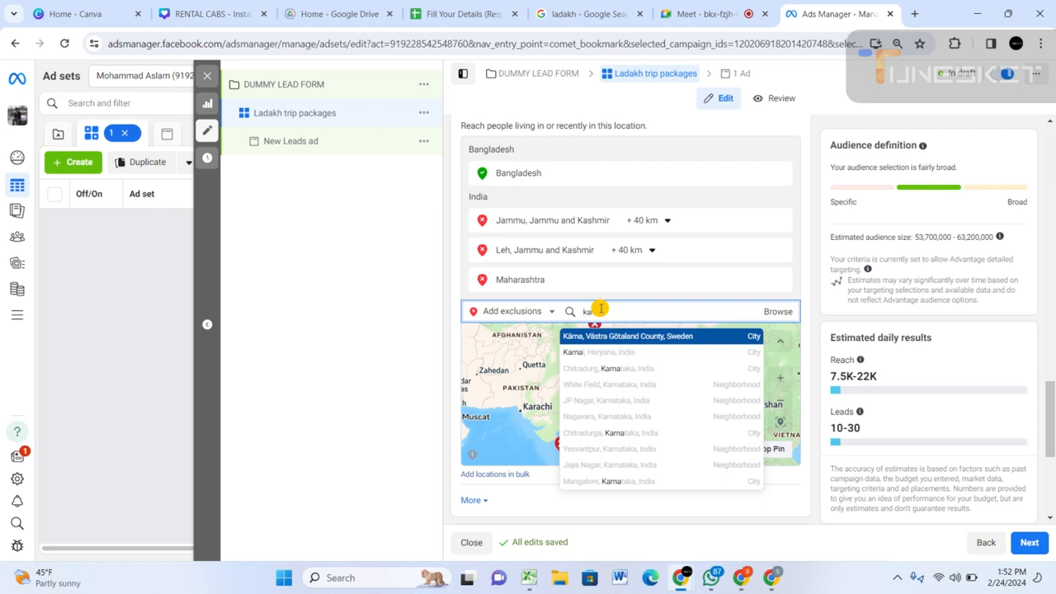
key("BackSpace")
key("BackSpace")
key("BackSpace")
key("BackSpace")
key("BackSpace")
Exclude the cities of Pune, Maharashtra, and Rajasansi, Punjab region, from the ad set's audience locations.
type("p")
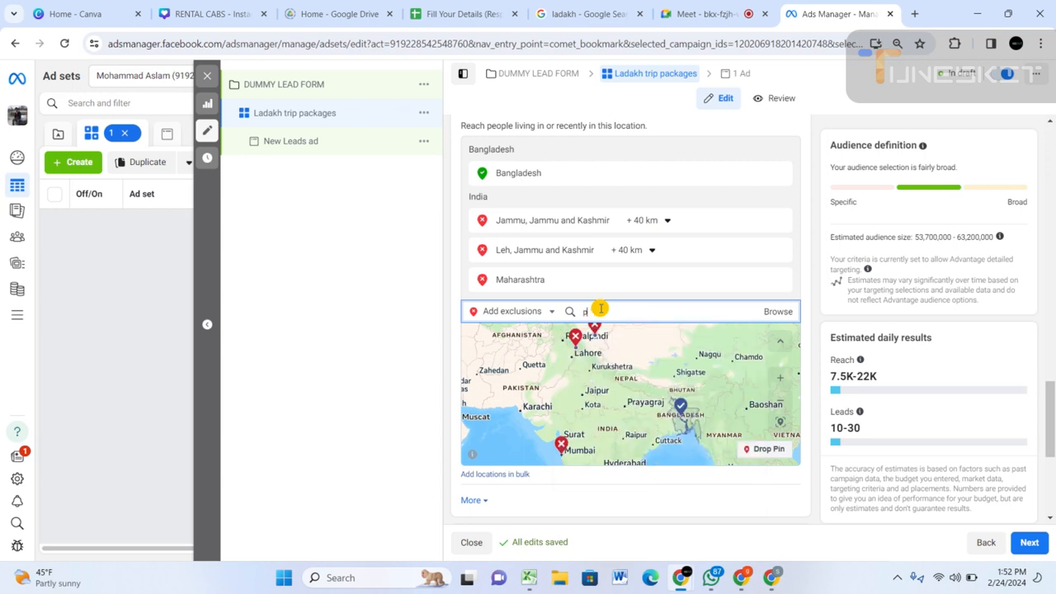
type("une")
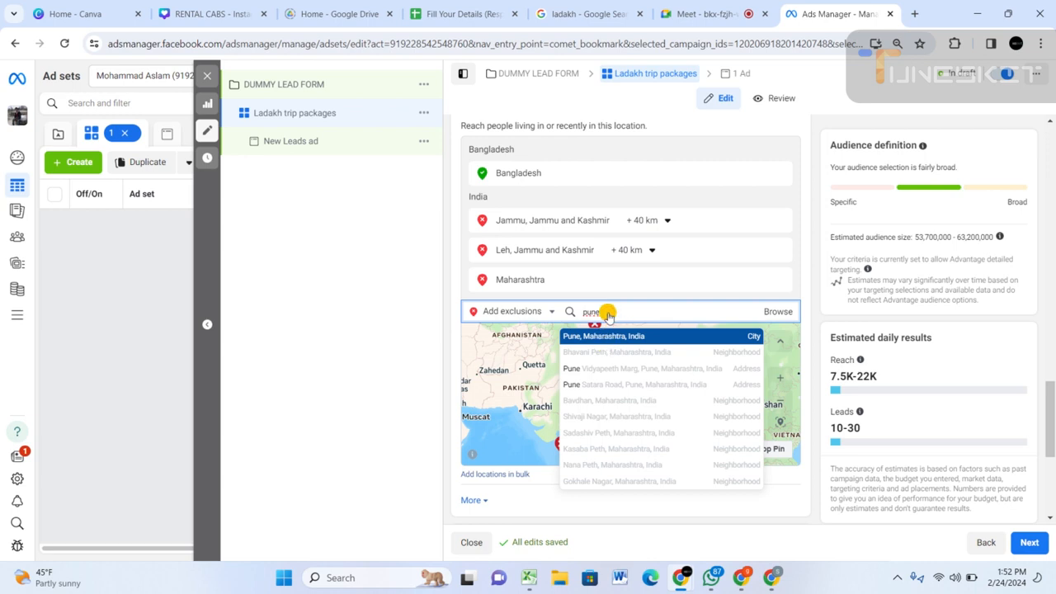
key("Return")
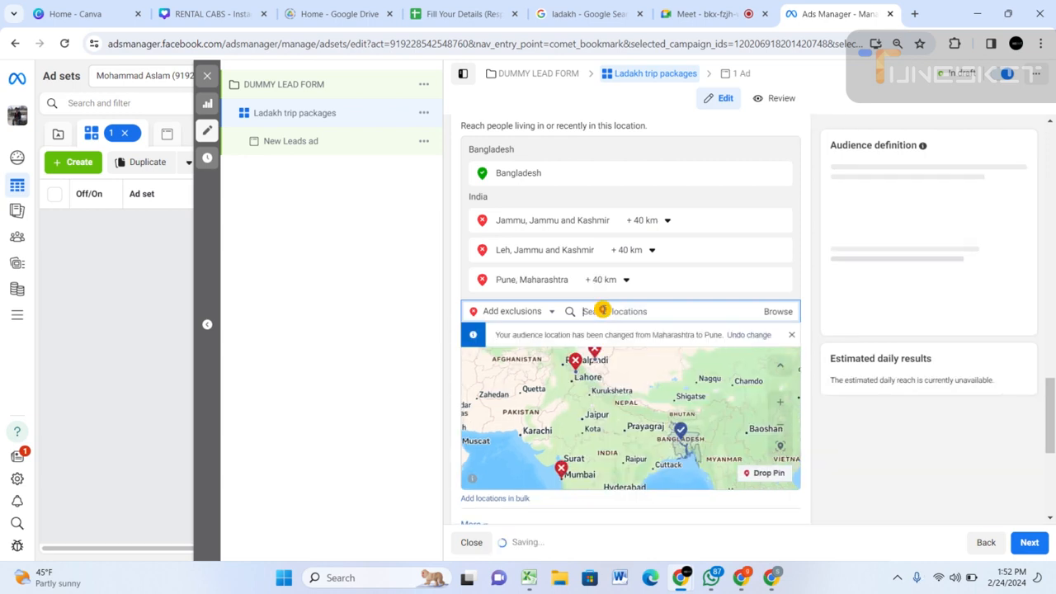
type("raja")
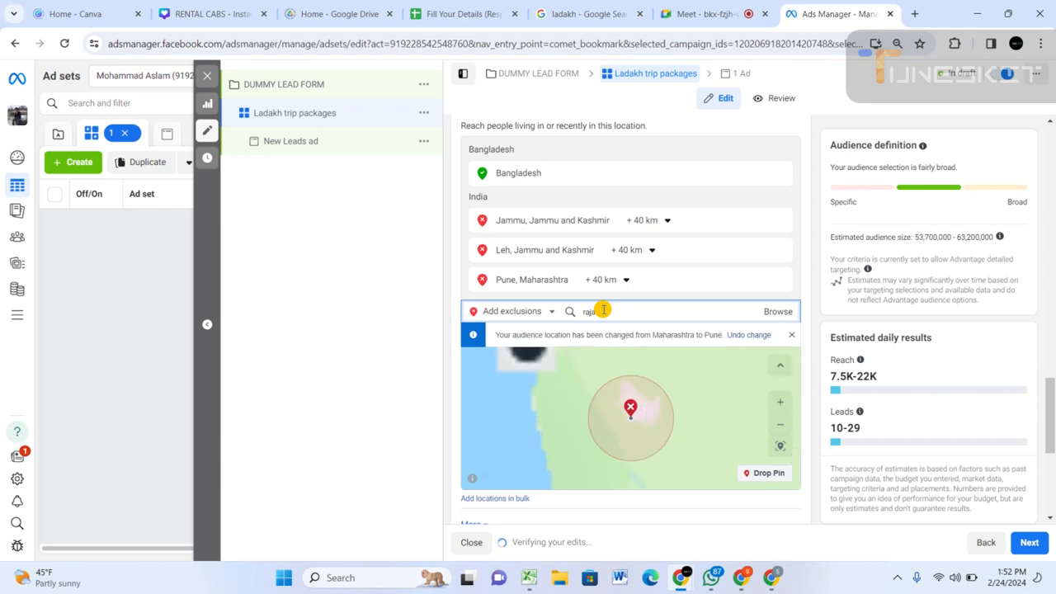
type("s")
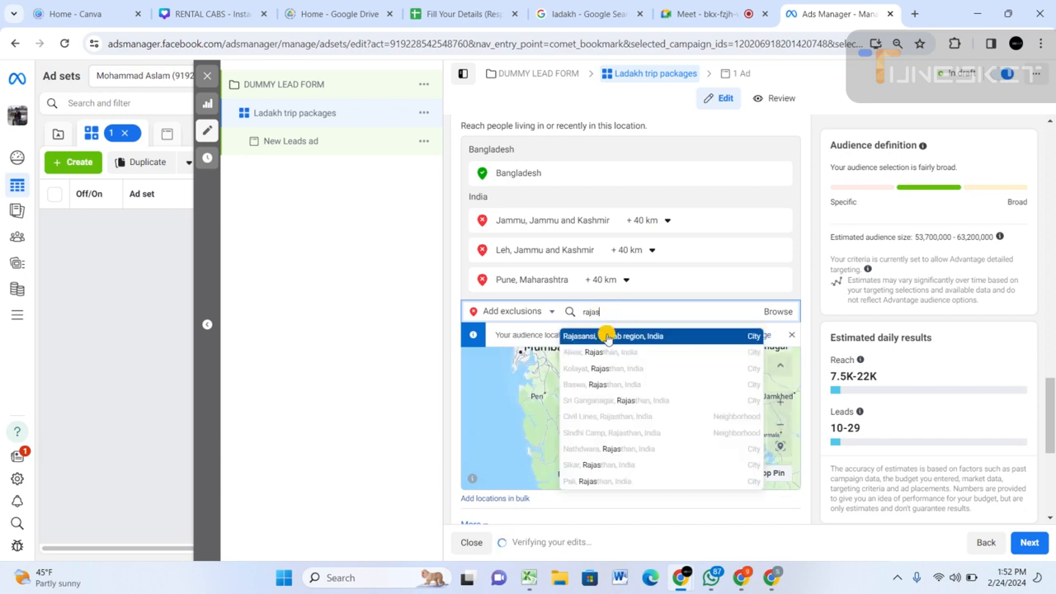
left_click(606, 337)
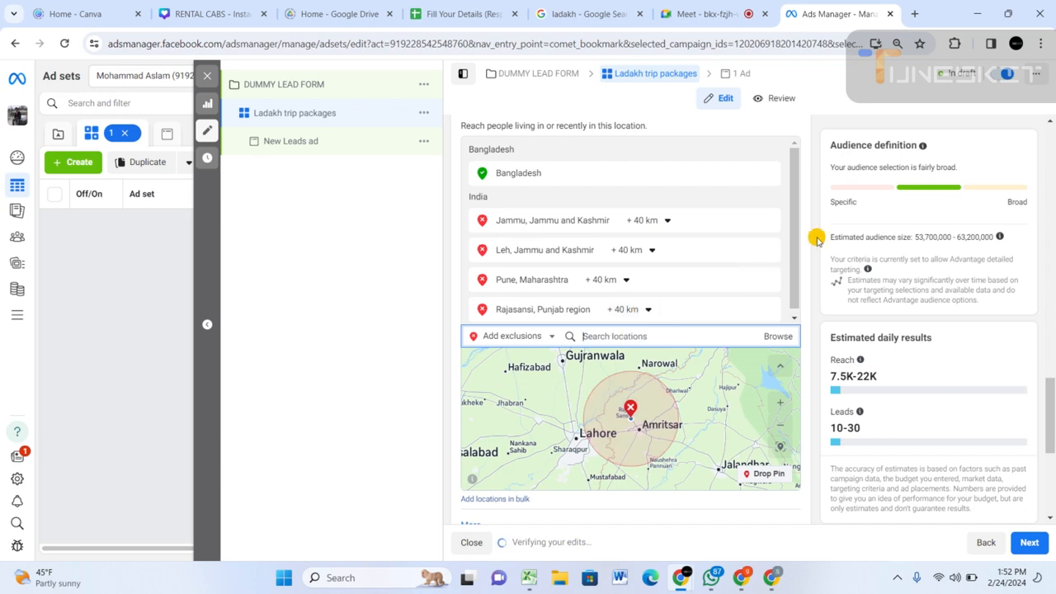
Set the minimum age of the ad set's audience to 25.
scroll(812, 239, "down", 3)
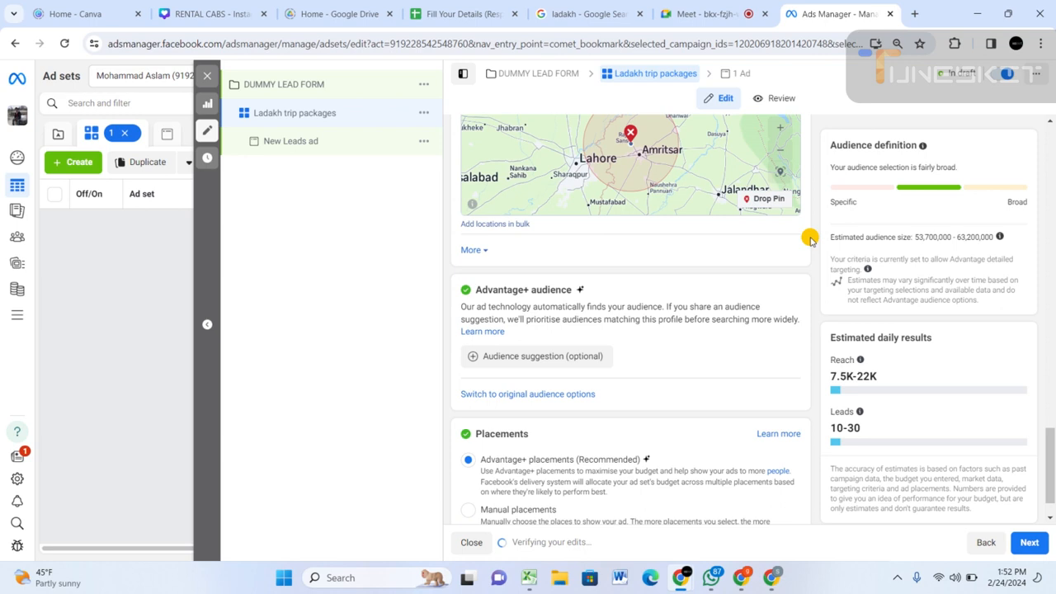
left_click(471, 250)
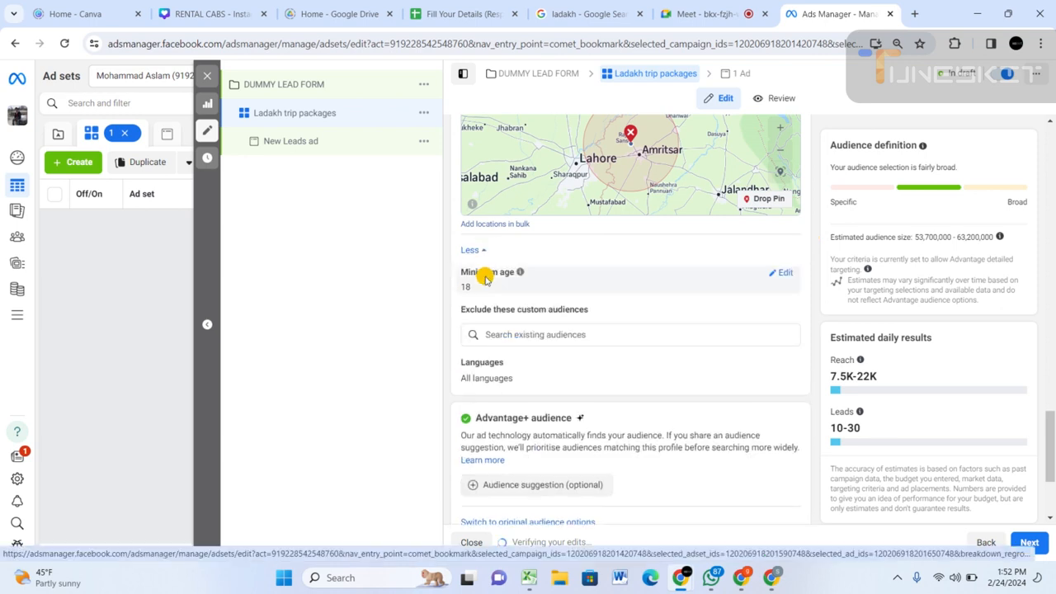
mouse_move(520, 272)
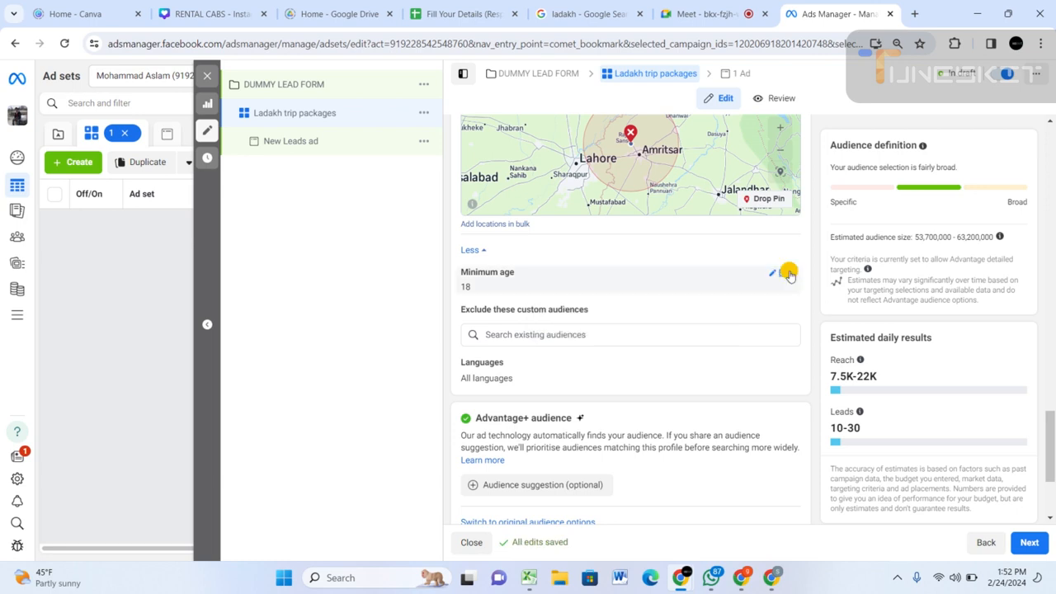
left_click(779, 273)
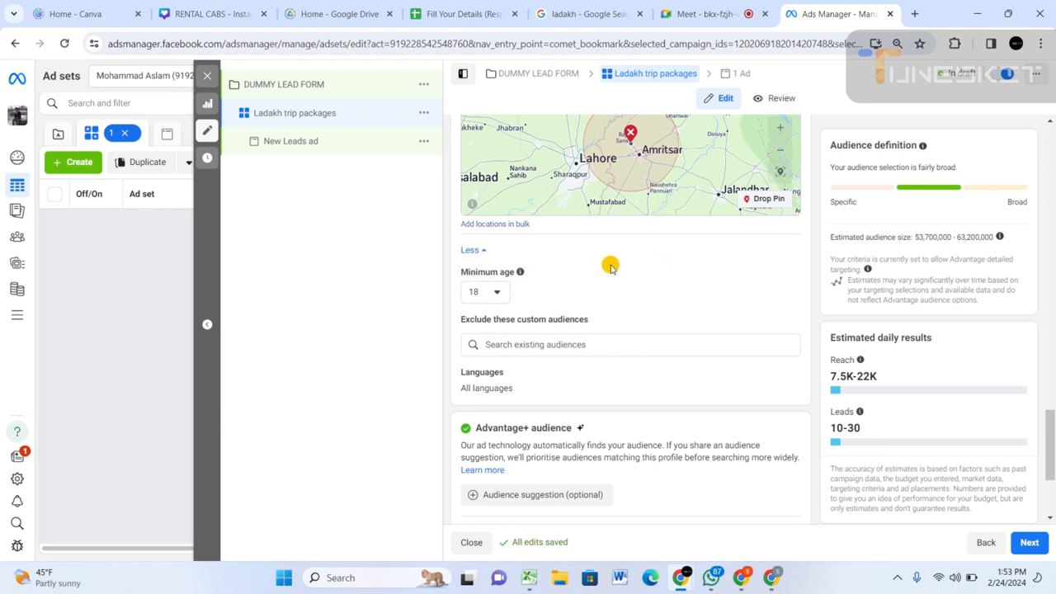
left_click(498, 292)
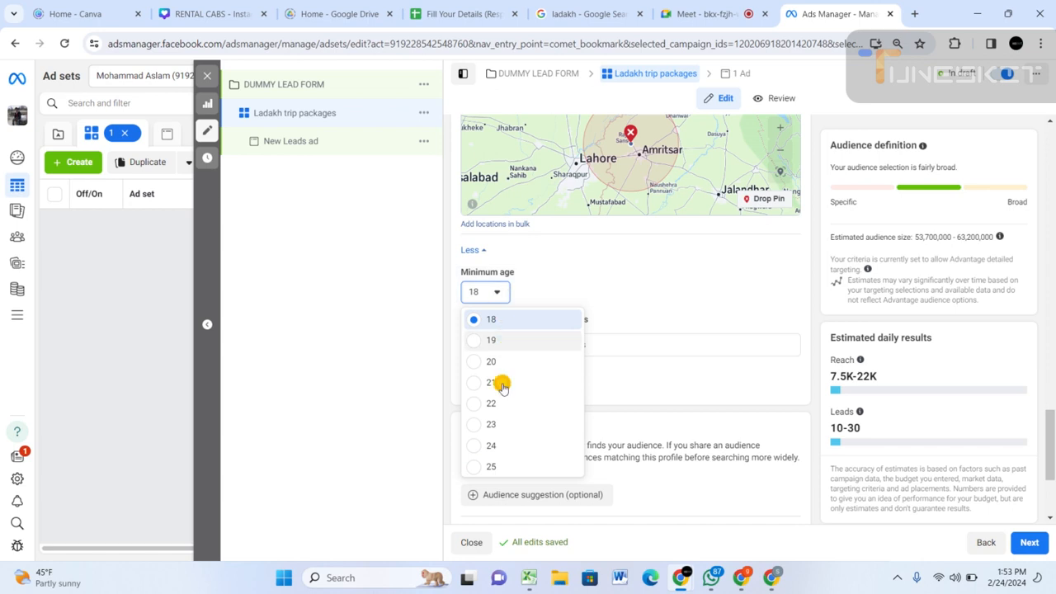
left_click(523, 460)
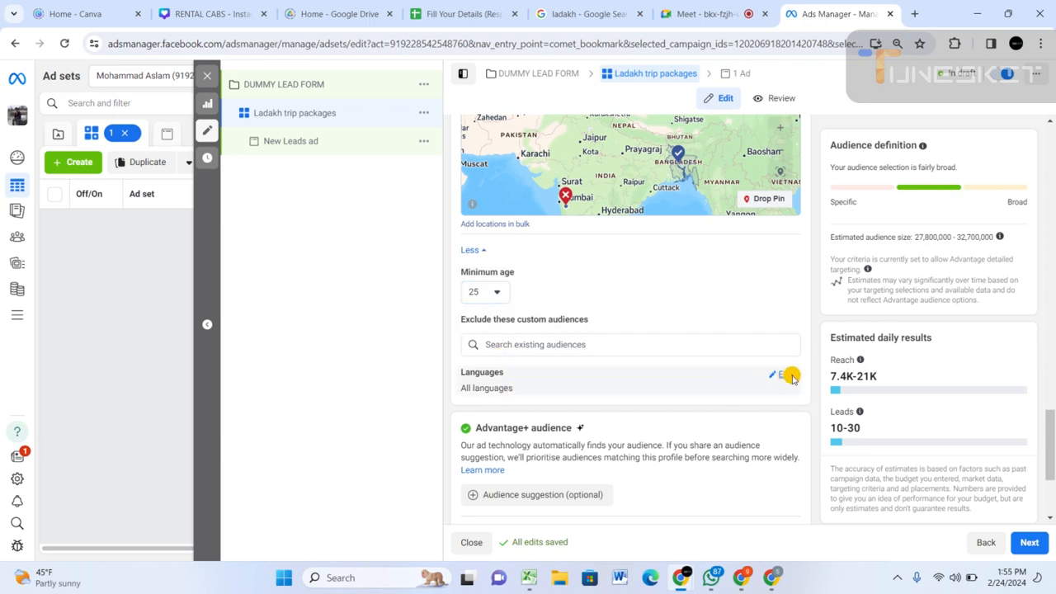
Restrict the audience languages to English (All).
left_click(784, 376)
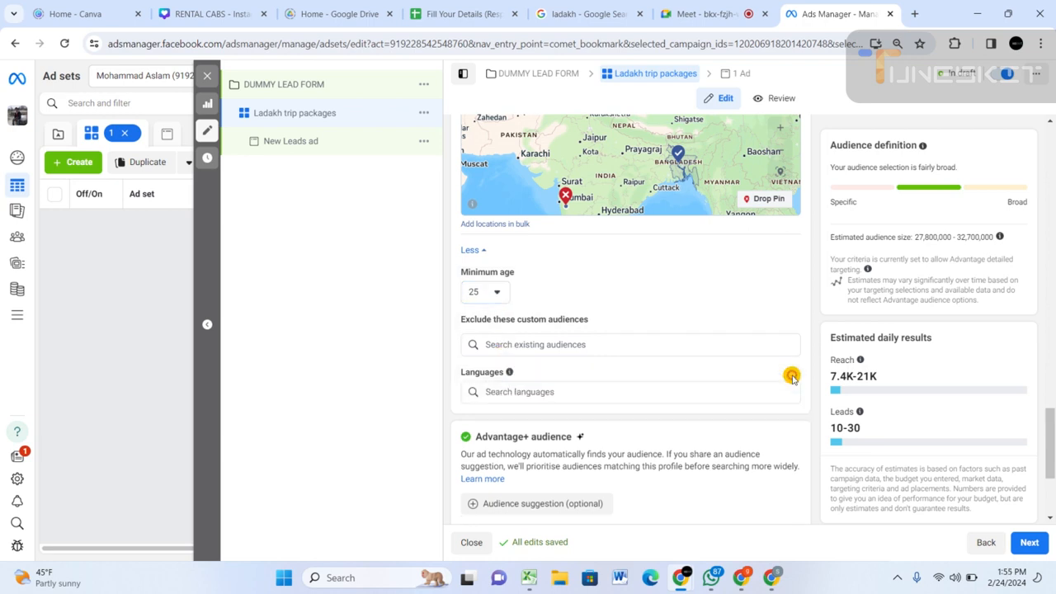
left_click(538, 393)
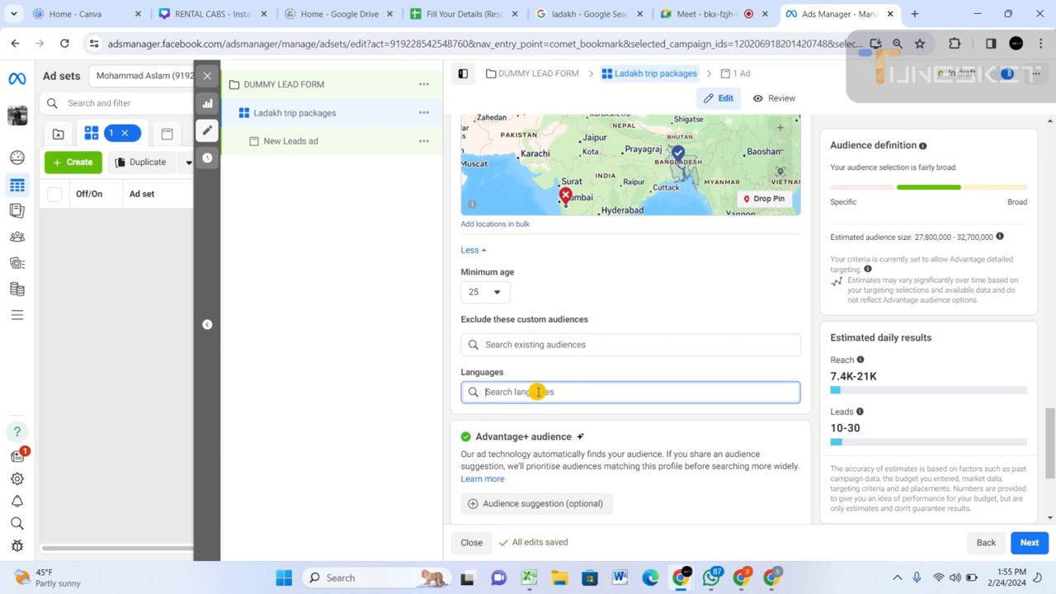
type("engl")
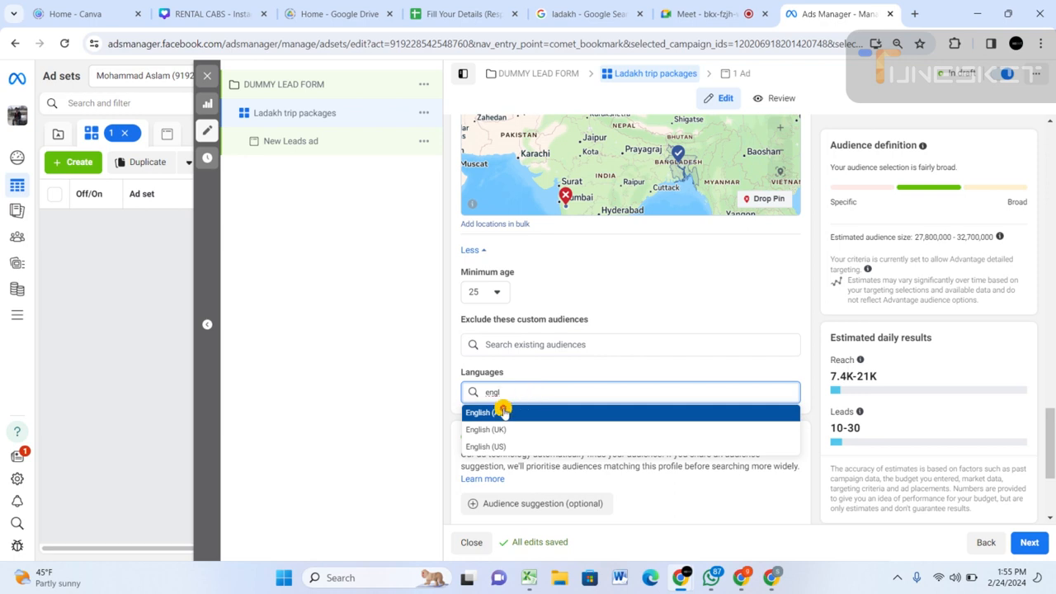
left_click(503, 410)
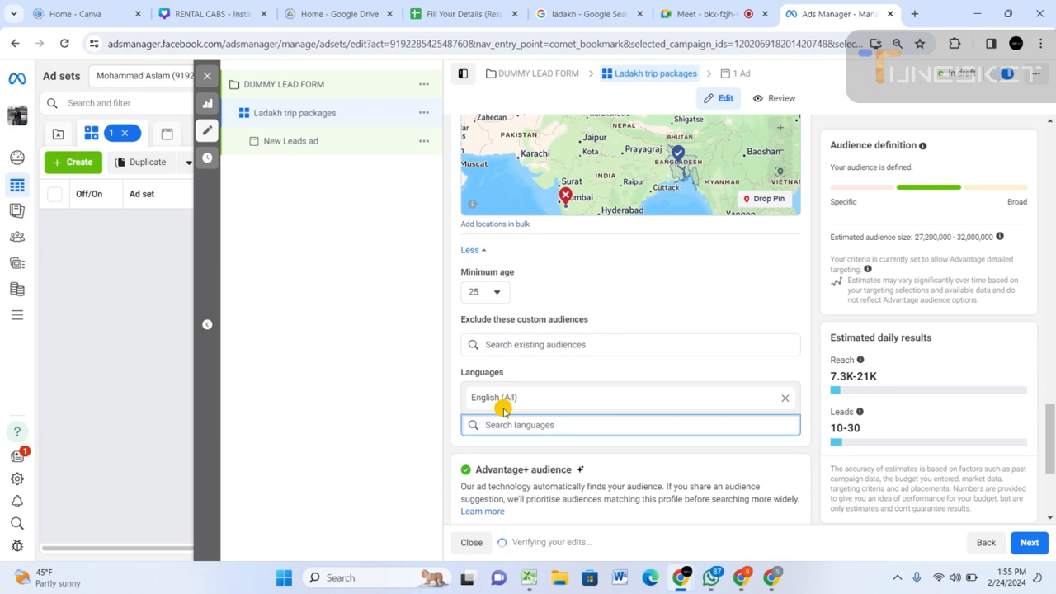
Try adding Tamil as a second audience language, and remove it again.
type("tamil")
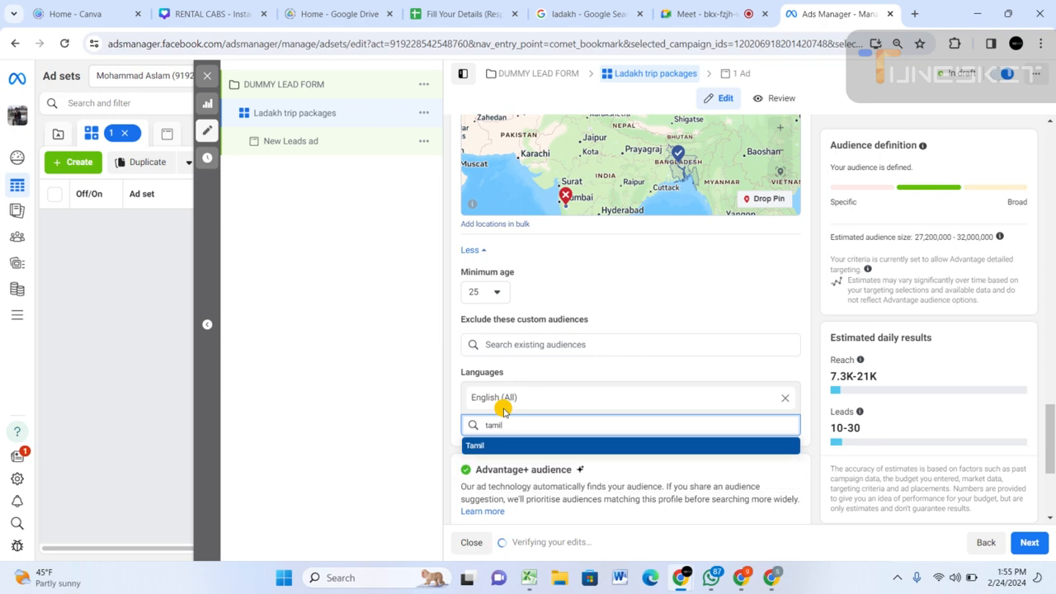
left_click(482, 446)
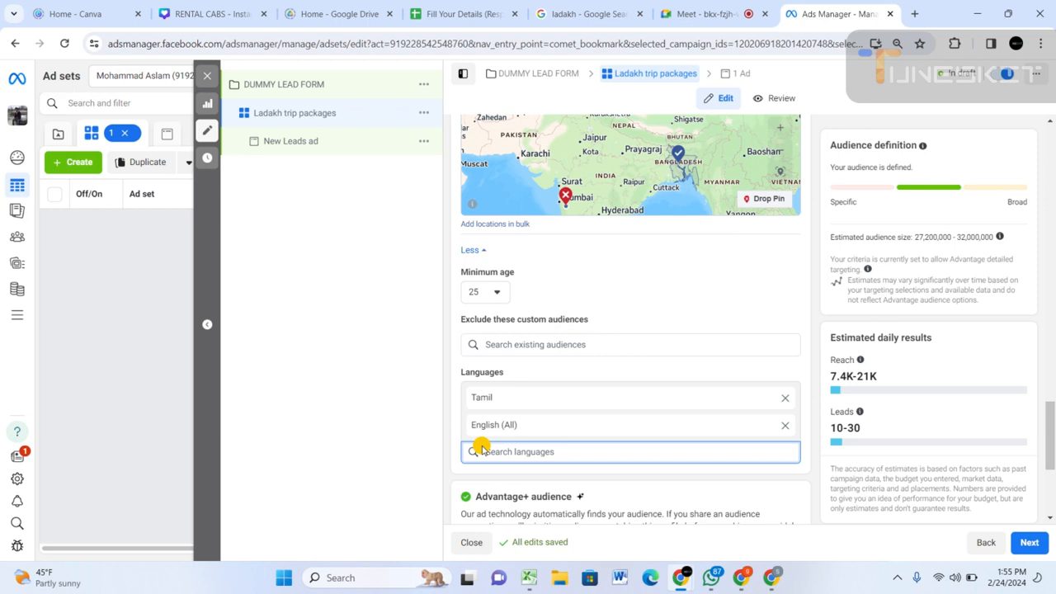
left_click(785, 400)
left_click(784, 401)
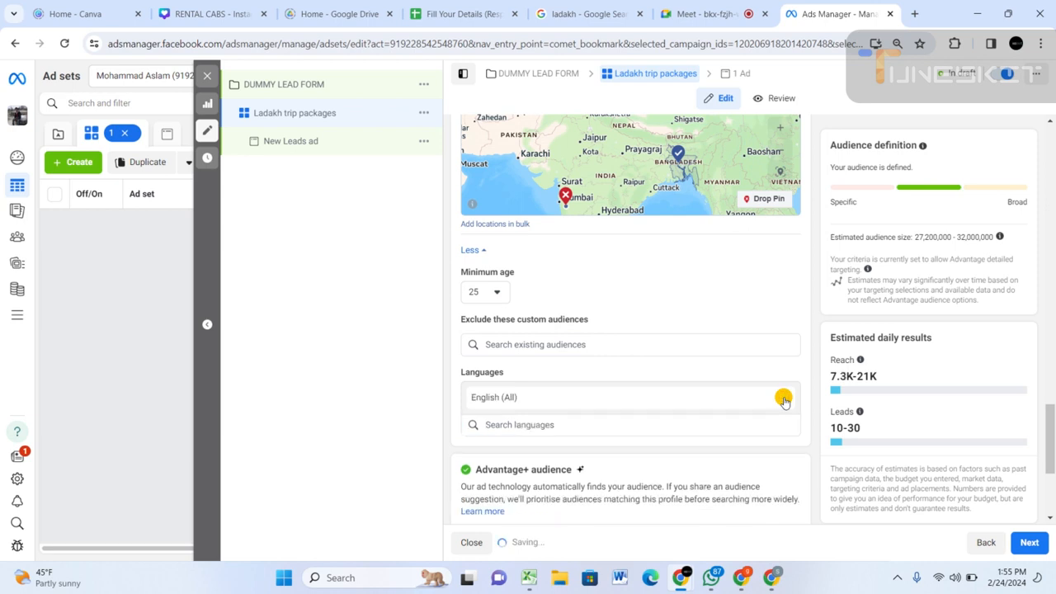
Switch the ad set from Advantage+ placements to Manual placements.
scroll(516, 443, "down", 3)
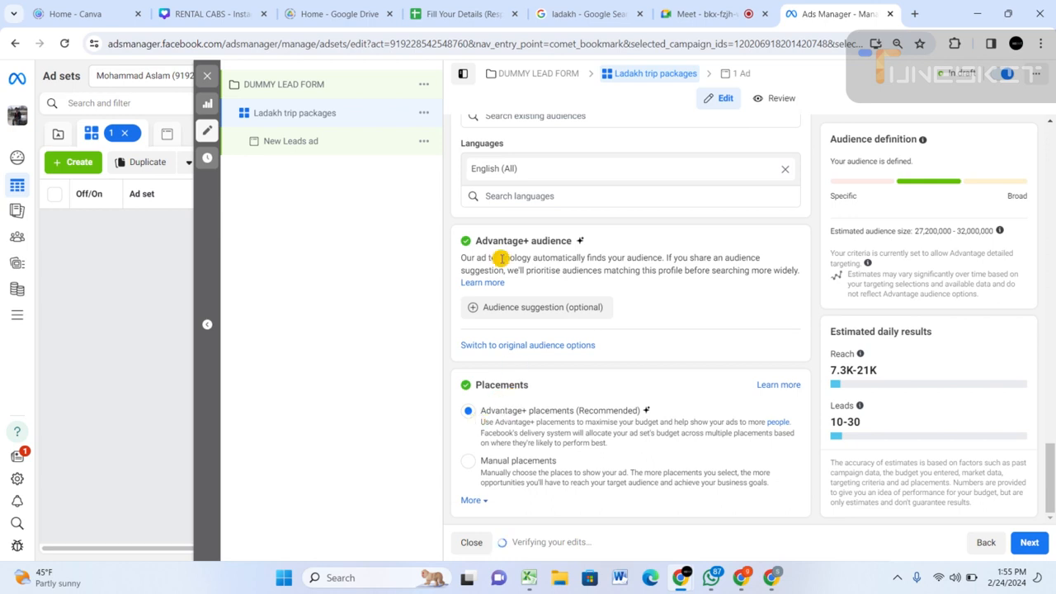
left_click_drag(476, 240, 604, 246)
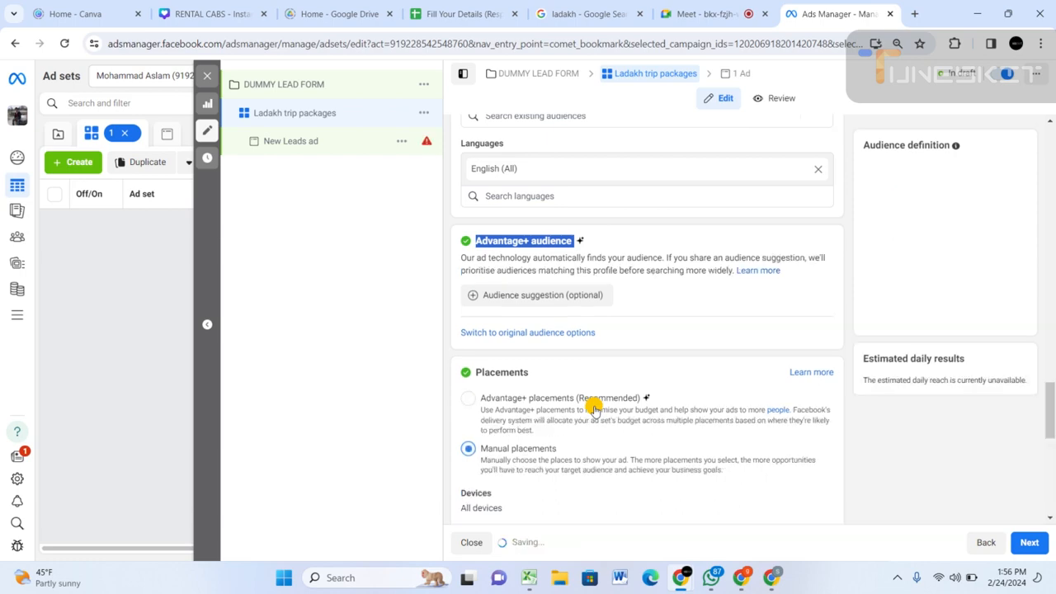
scroll(594, 410, "down", 1)
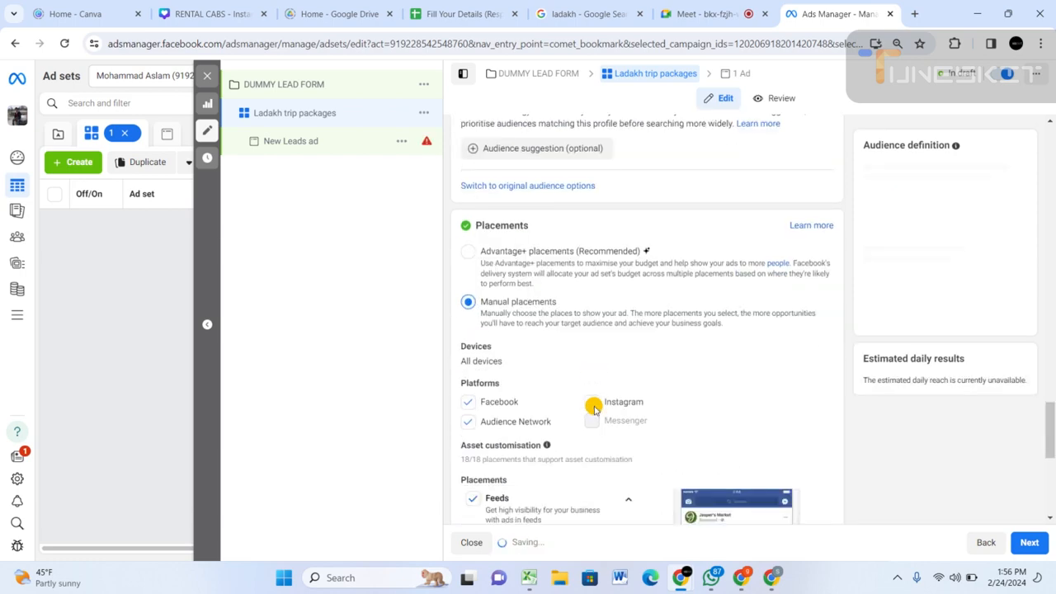
scroll(577, 387, "down", 3)
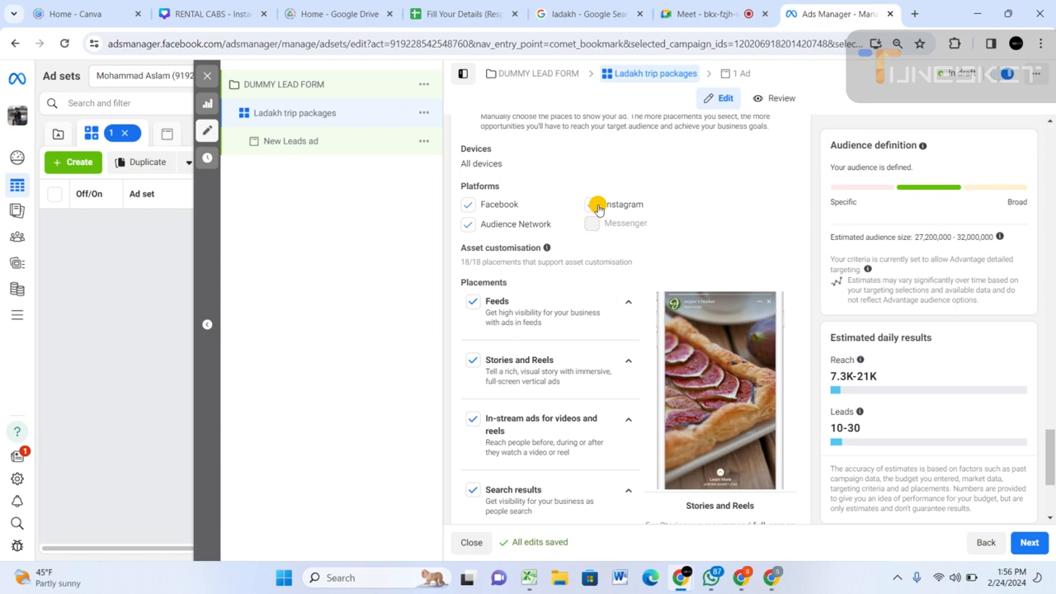
Exclude Audience Network from the placement platforms, and switch the Facebook platform off and back on.
left_click(468, 228)
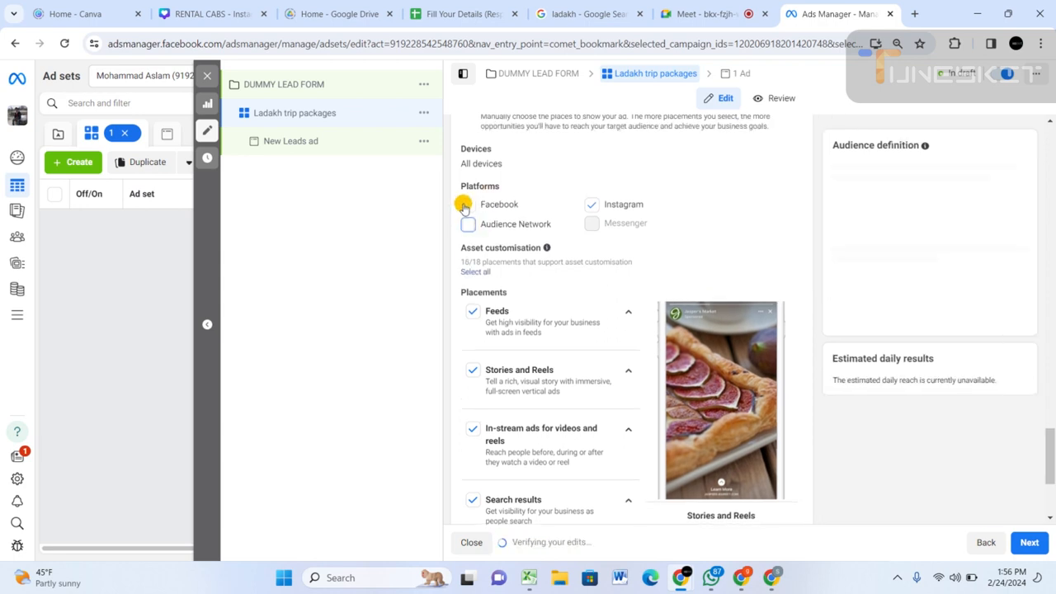
left_click(463, 205)
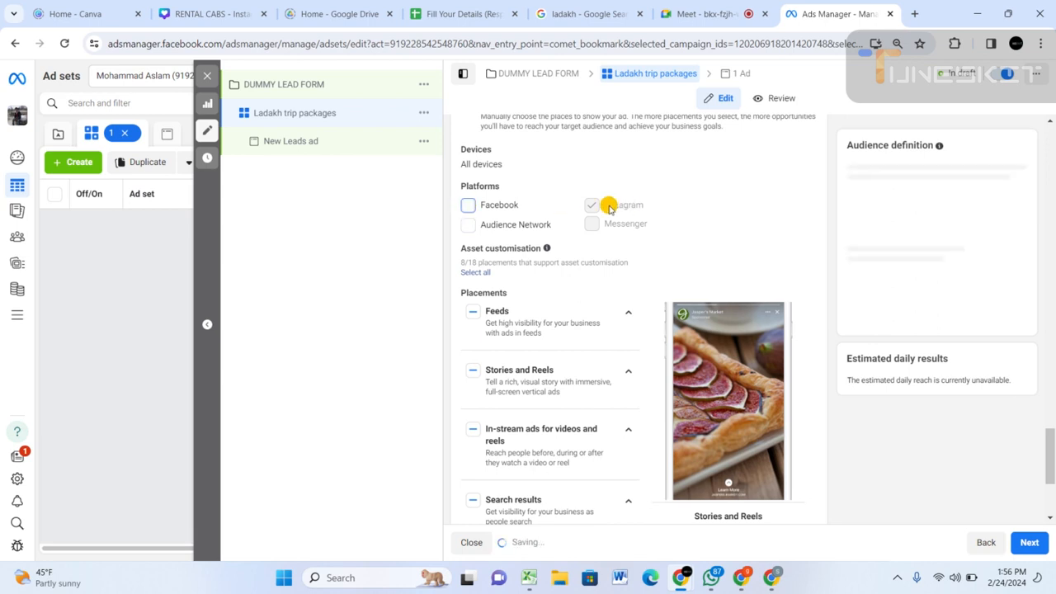
left_click(468, 205)
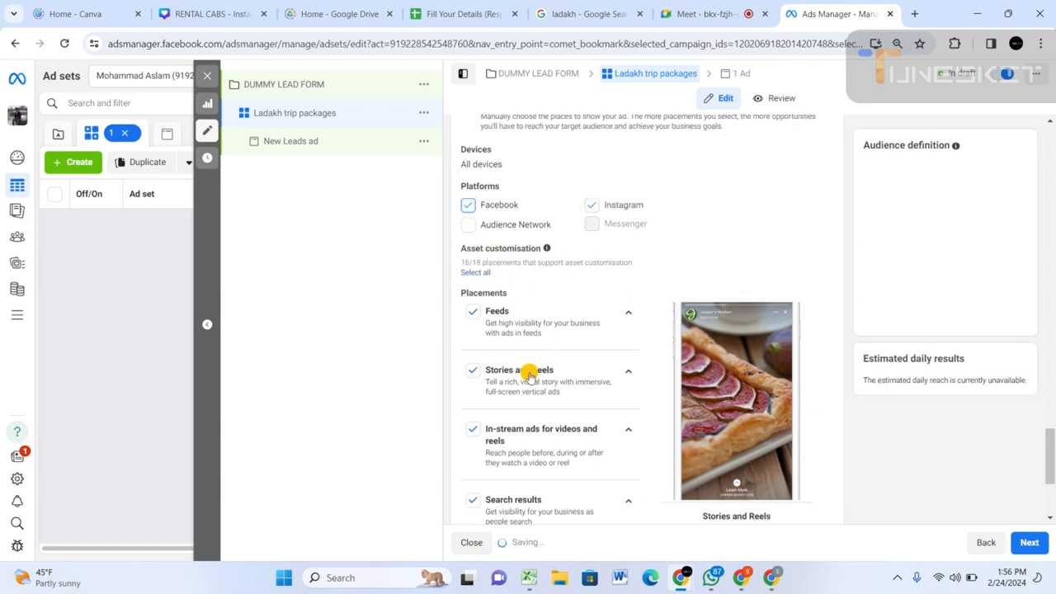
Examine the placement groups, from Feeds and Stories and Reels to Messages and Apps and sites.
left_click(472, 429)
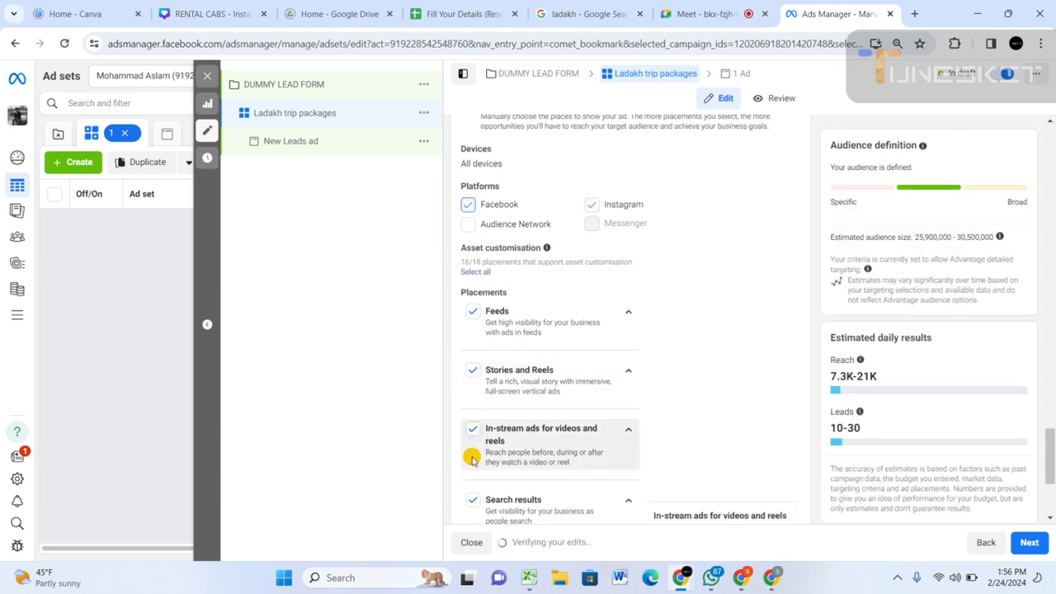
scroll(472, 458, "down", 3)
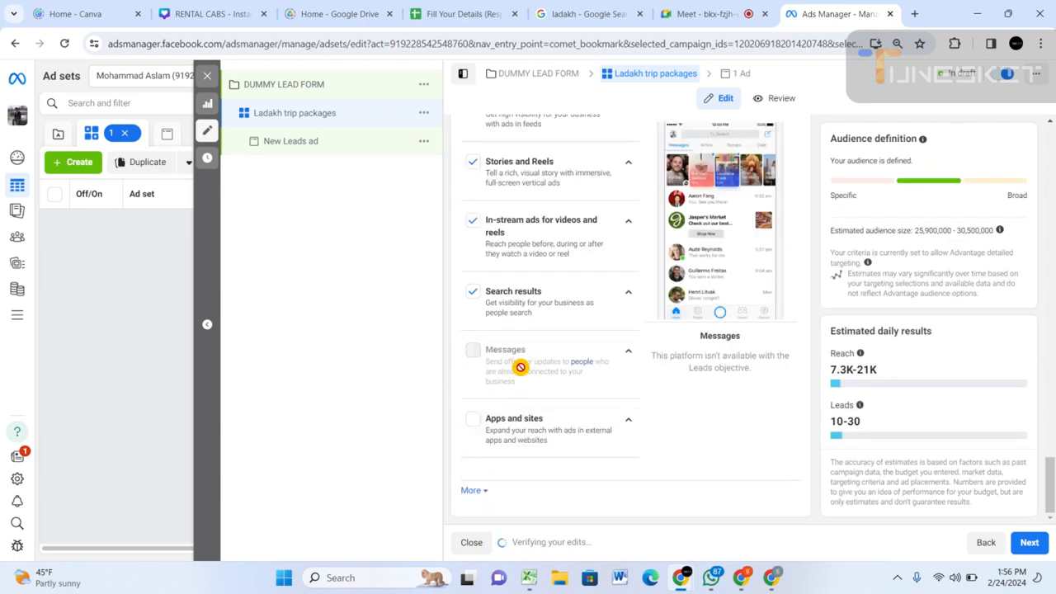
scroll(511, 354, "up", 3)
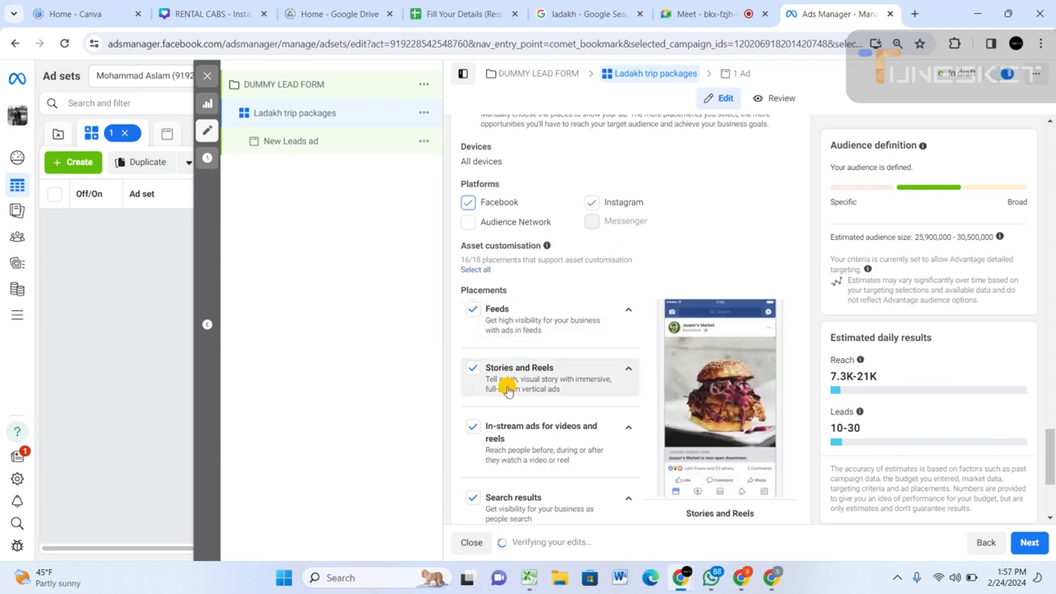
scroll(507, 391, "down", 1)
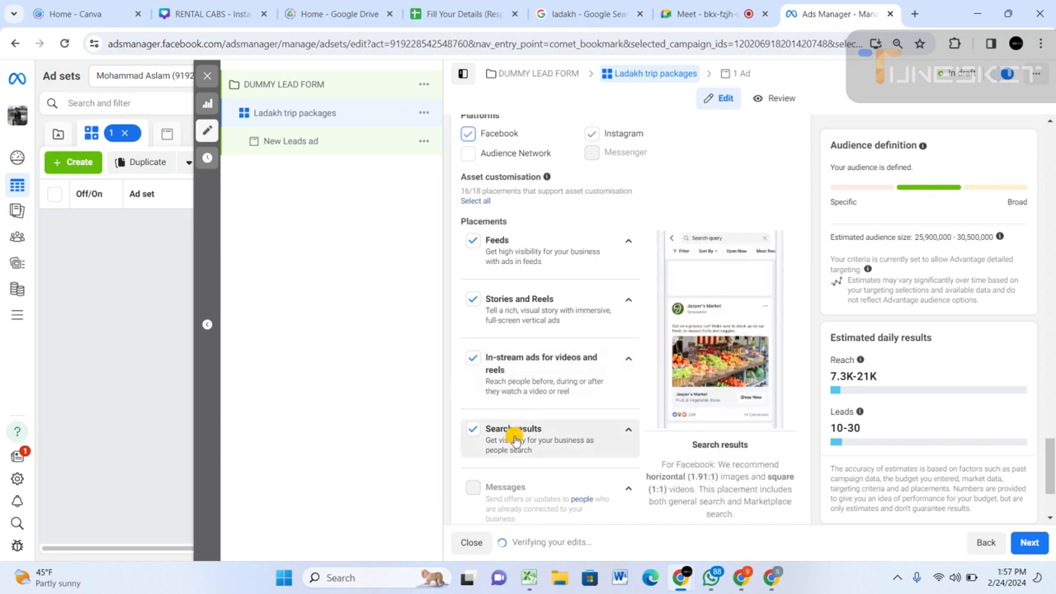
scroll(514, 441, "down", 2)
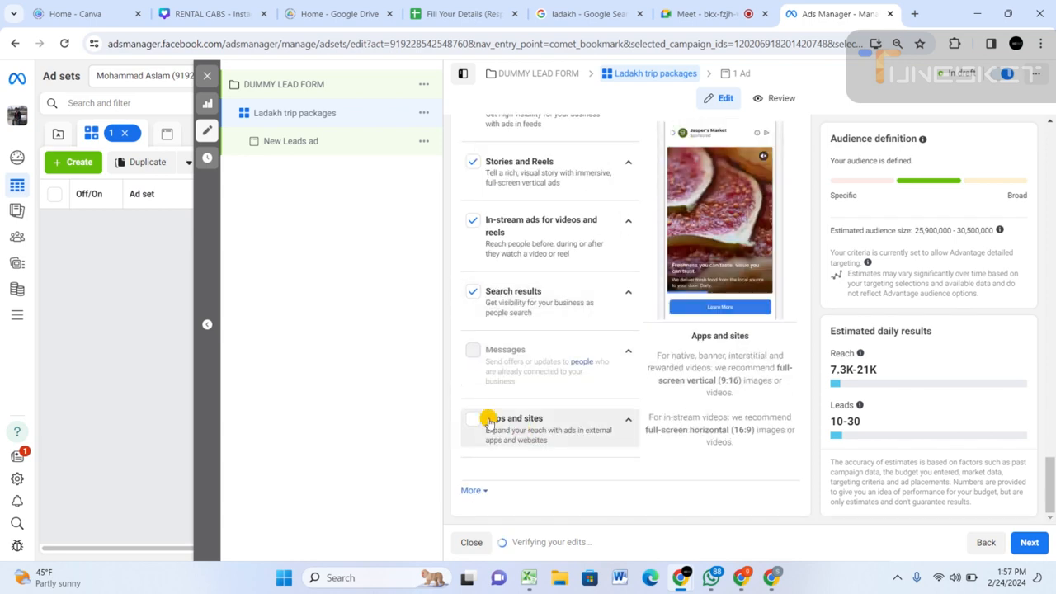
scroll(490, 420, "up", 2)
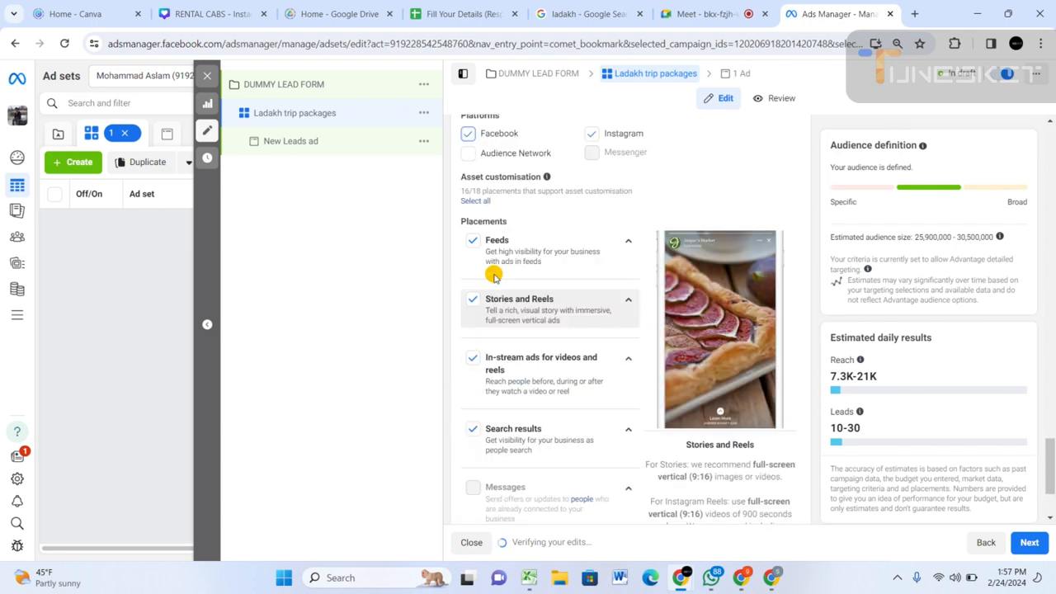
Include Audience Network in the placement platforms again, and check the Apps and sites placement.
left_click(468, 156)
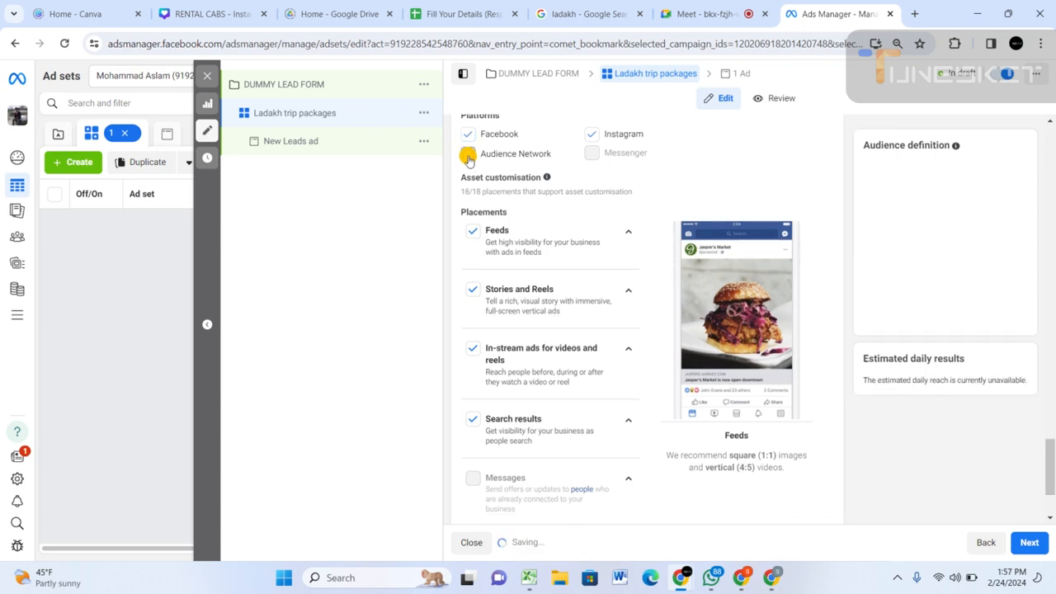
scroll(519, 389, "down", 3)
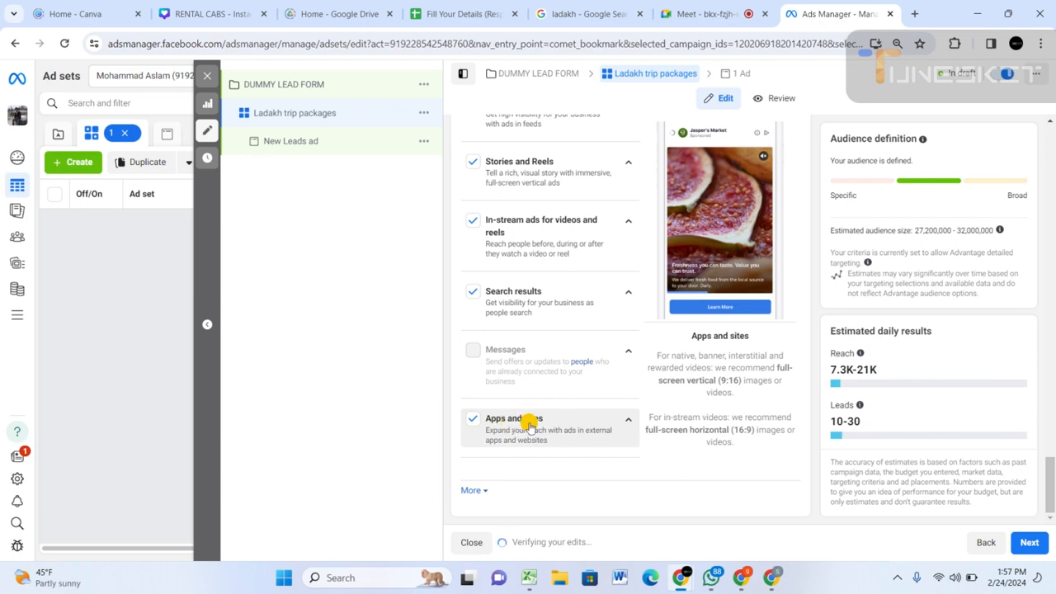
scroll(537, 425, "up", 5)
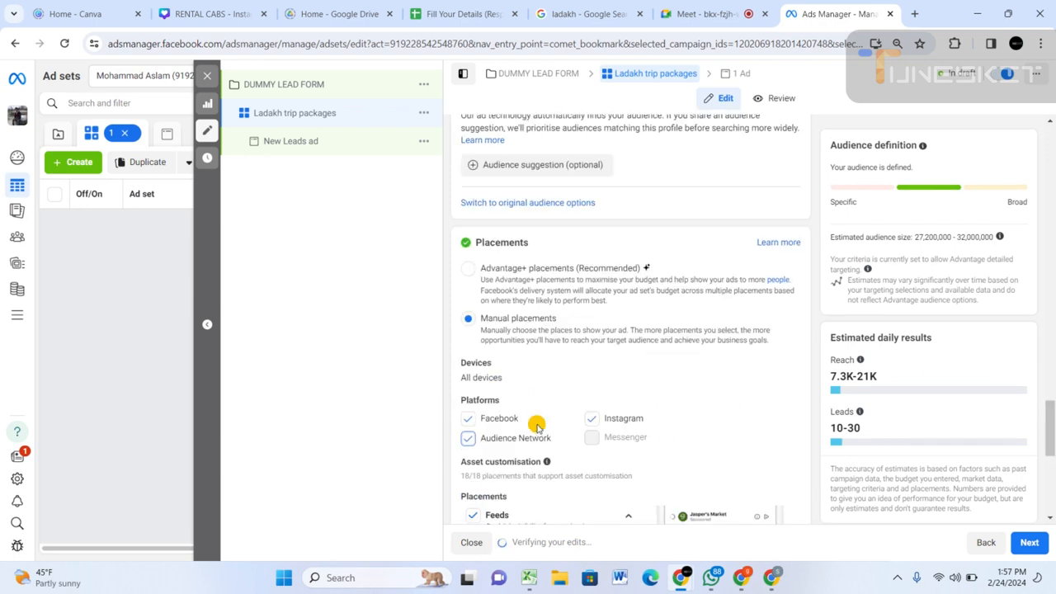
scroll(536, 426, "up", 1)
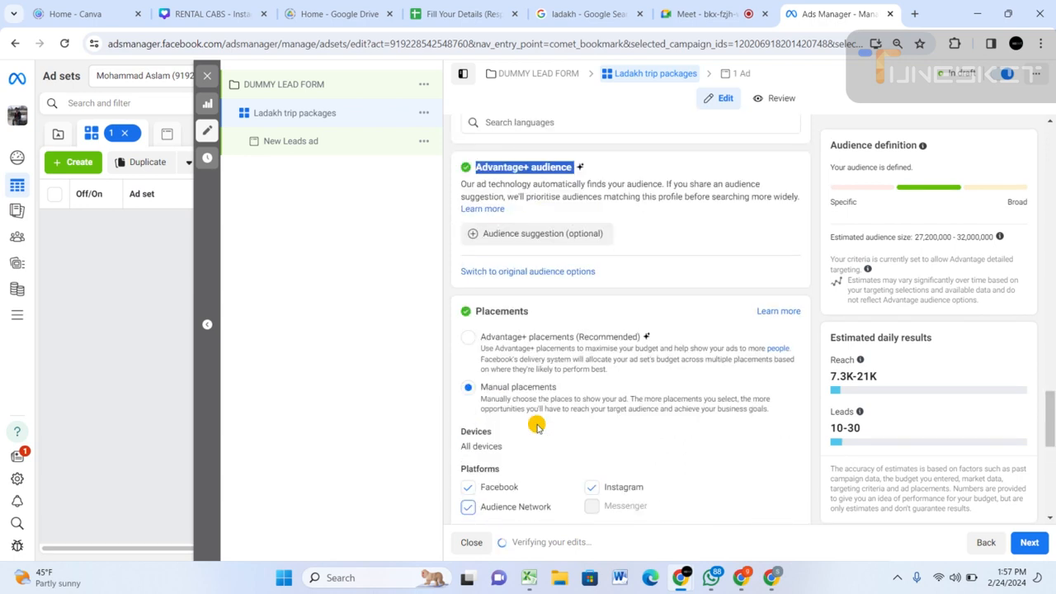
Expand the additional placement options and examine the mobile device, skippable ads, and brand safety and suitability settings.
scroll(536, 425, "down", 5)
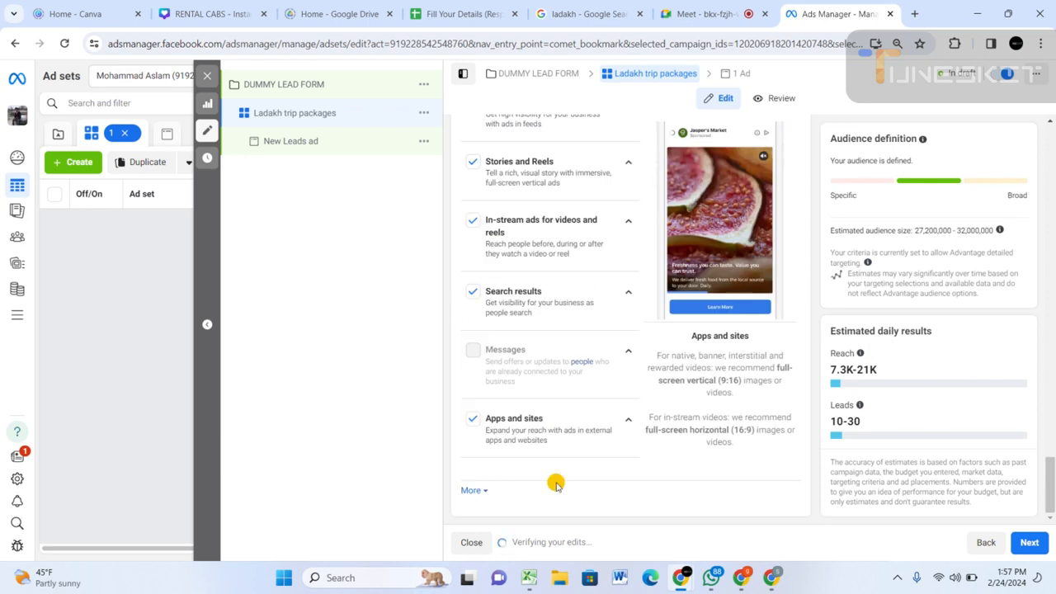
left_click(483, 491)
scroll(484, 491, "down", 3)
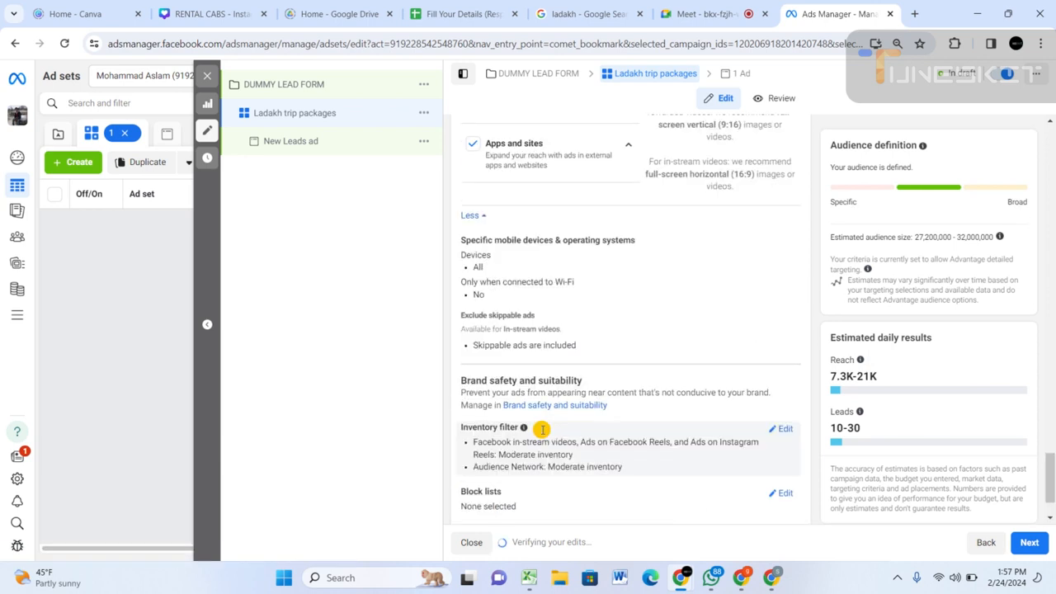
scroll(503, 313, "down", 1)
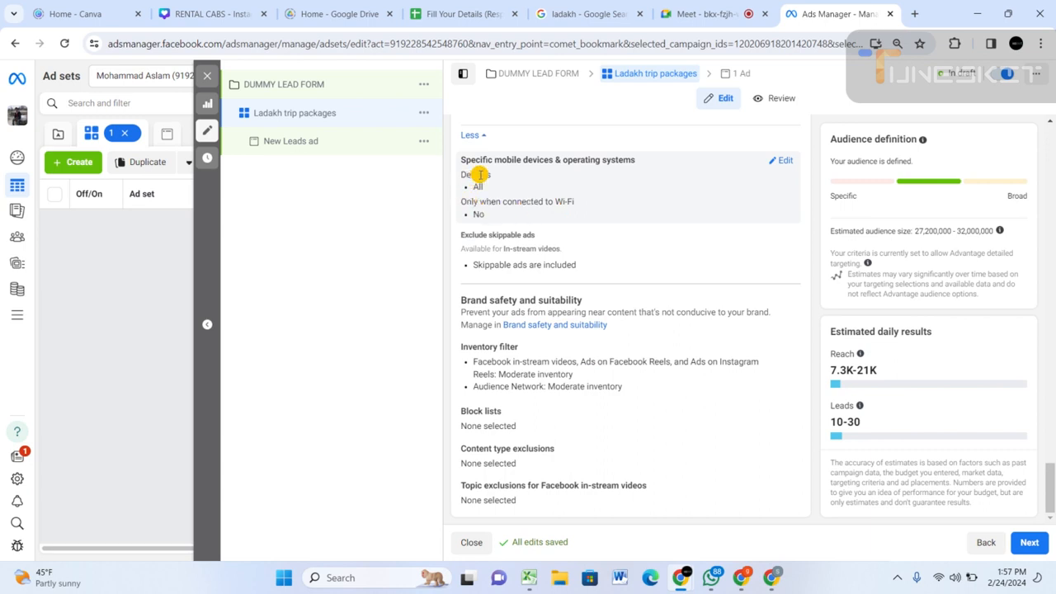
Edit the specific mobile devices and operating systems setting, keeping All mobile devices and toggling Only when connected to Wi-Fi.
left_click(783, 163)
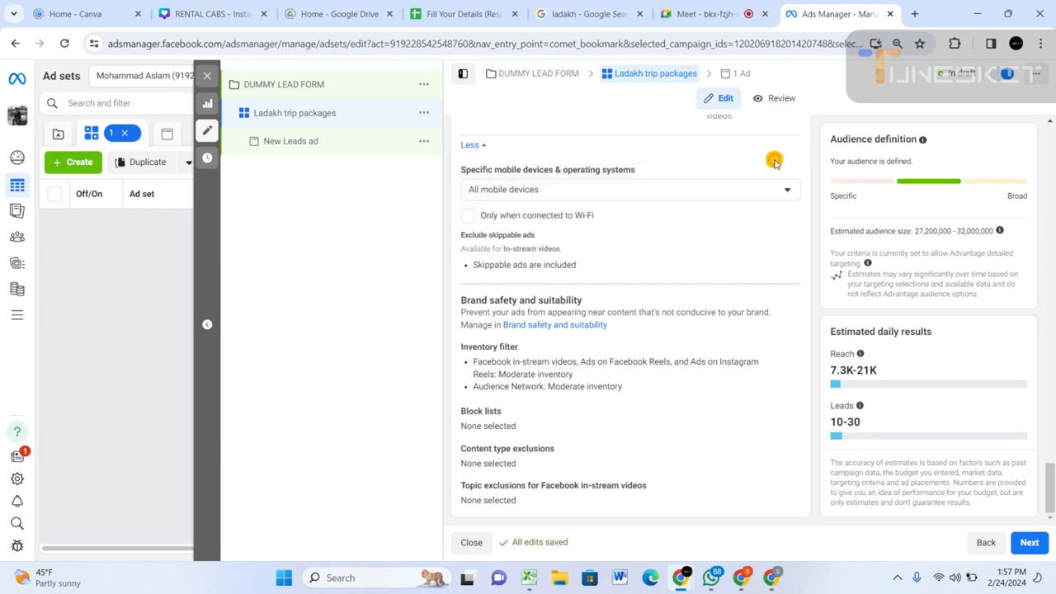
left_click(586, 192)
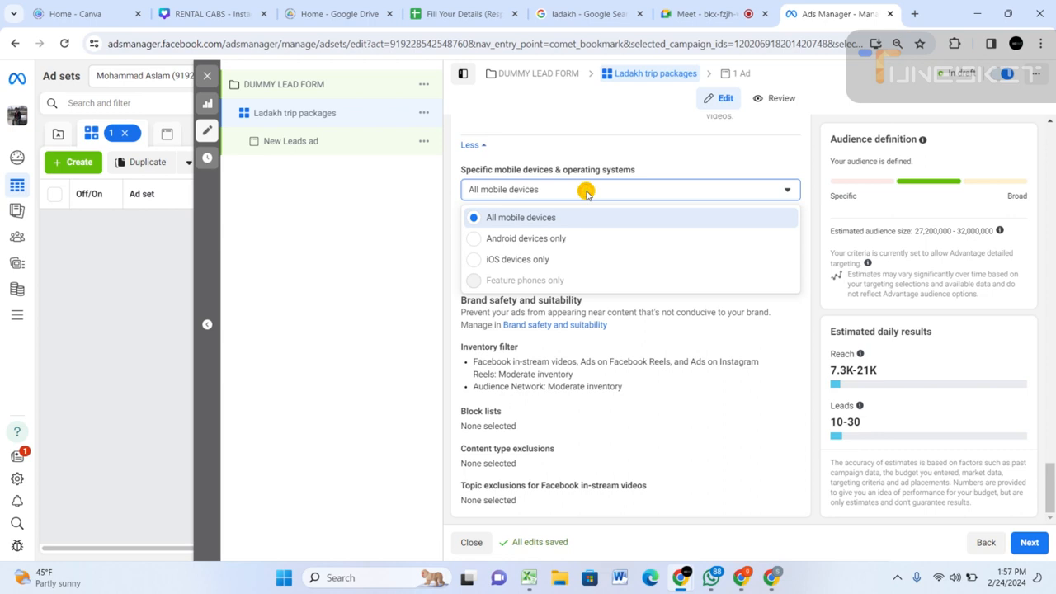
left_click(585, 192)
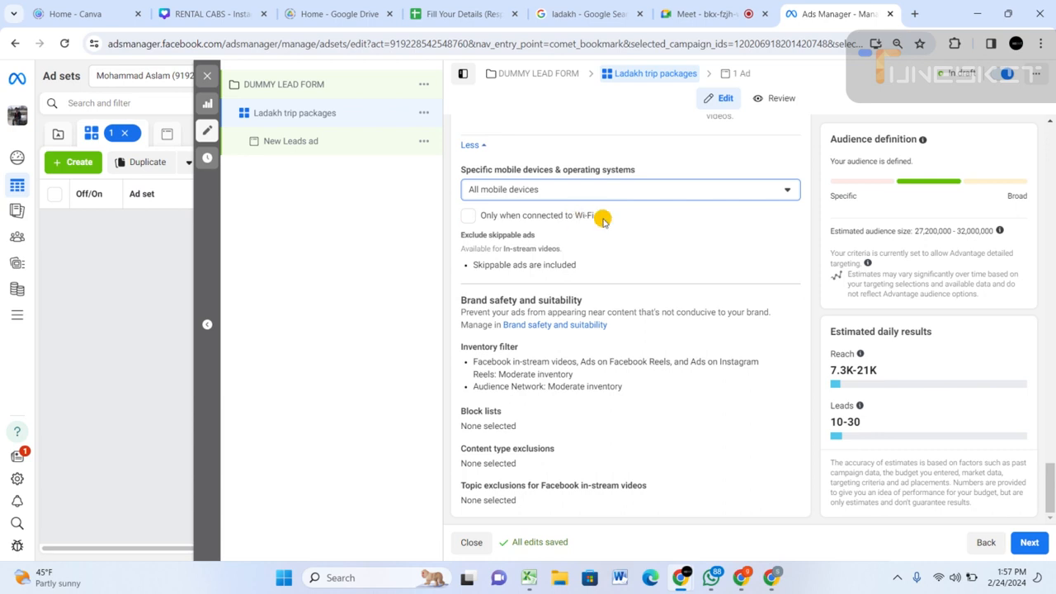
left_click(467, 216)
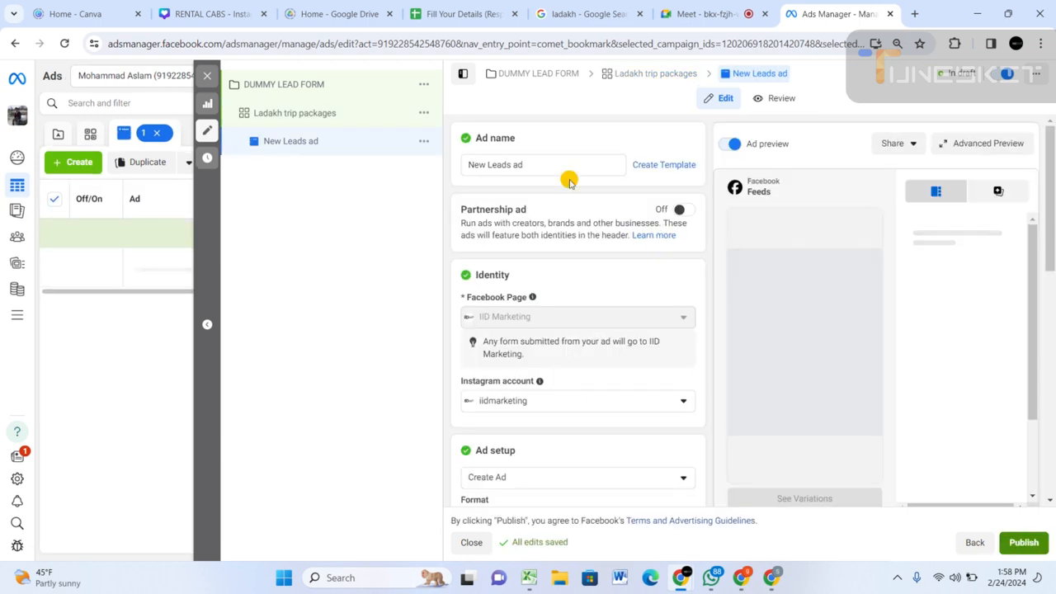
Rename the New Leads ad as Ladakh trip packages.
left_click(540, 165)
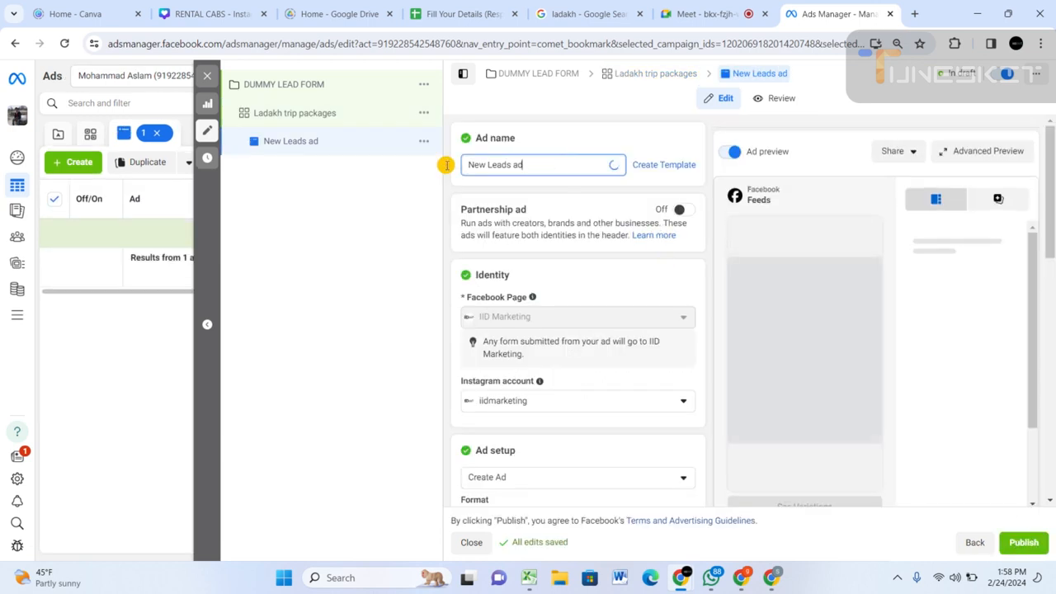
key("ctrl+a")
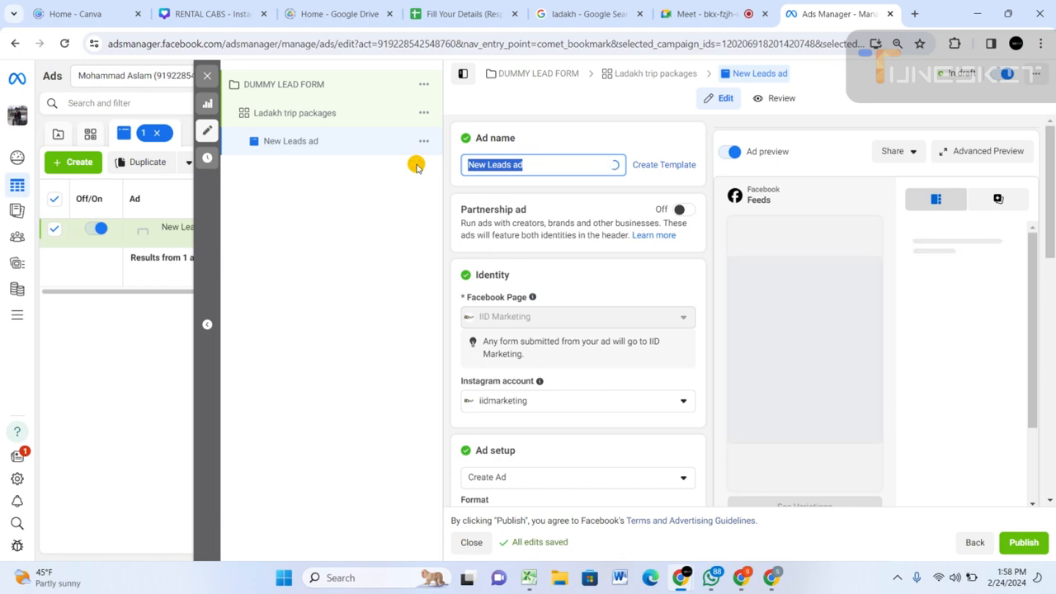
type("Lada")
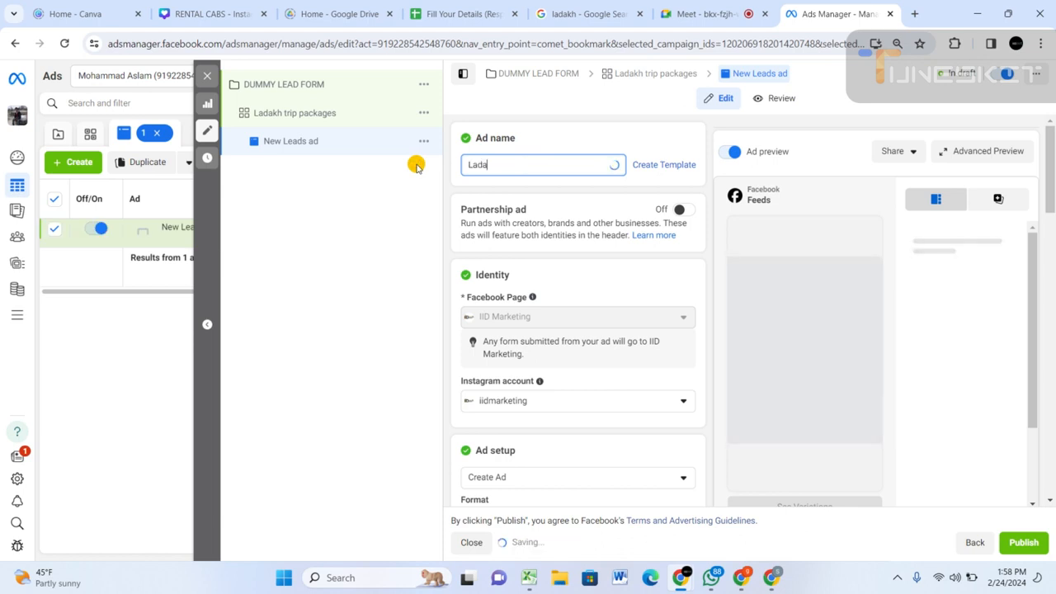
type("kh t")
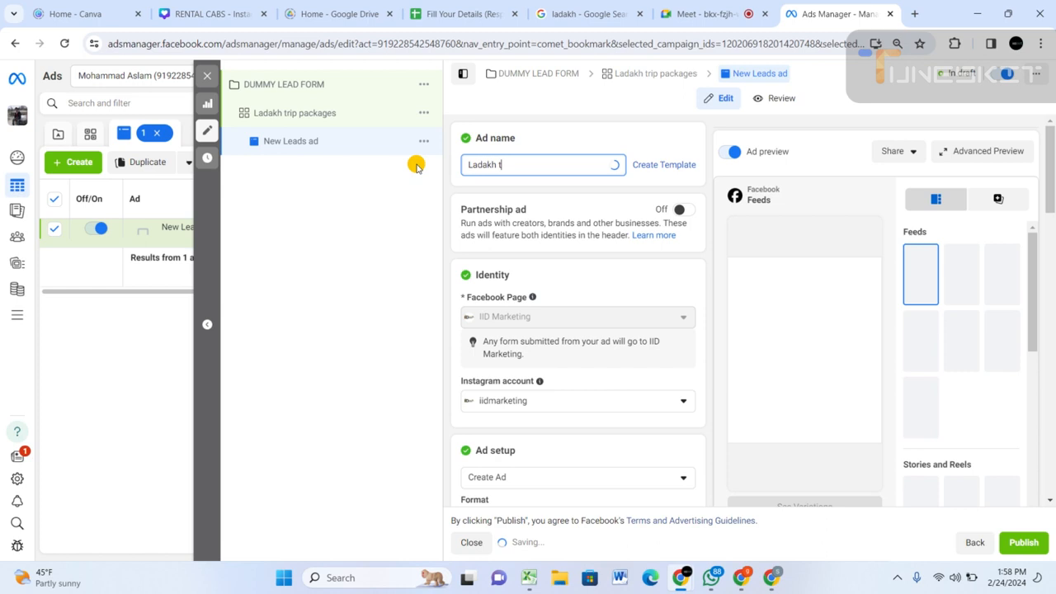
type("rip pac")
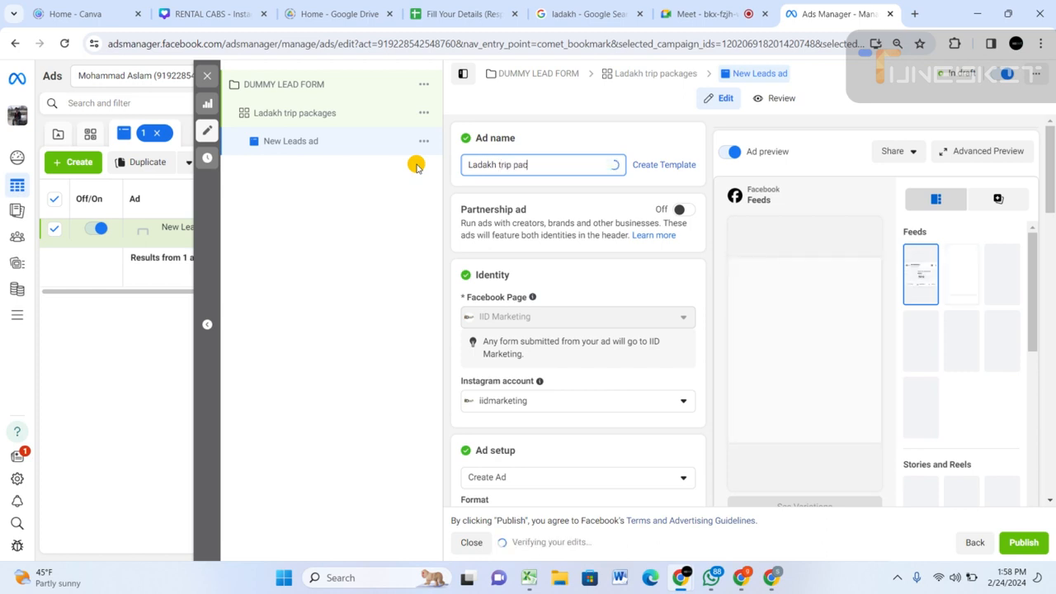
type("kages")
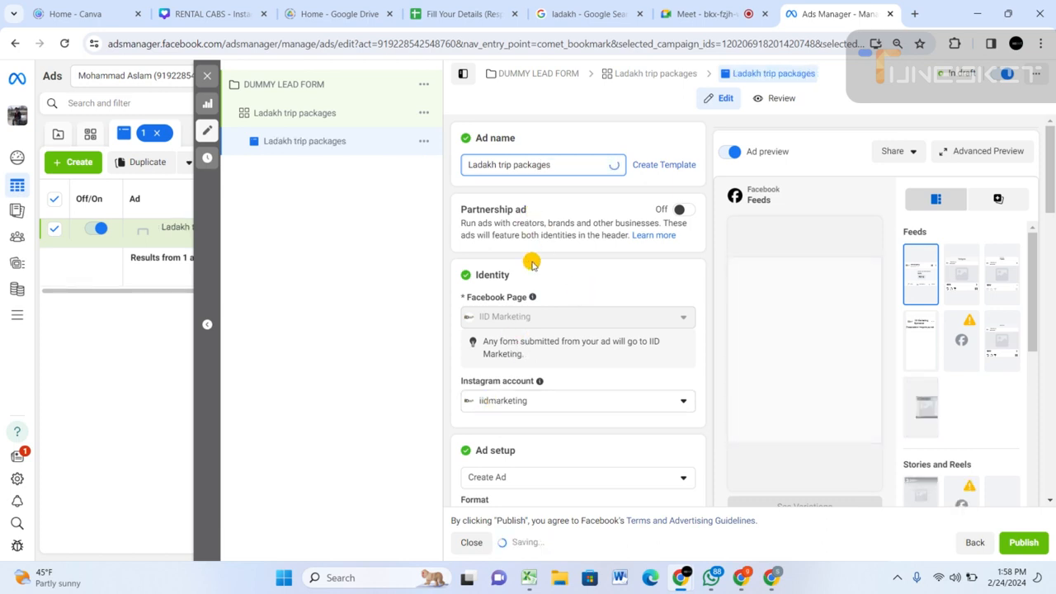
Examine the ad's Facebook Page and Instagram account identity, and the Single image or video and Carousel formats.
scroll(536, 303, "down", 3)
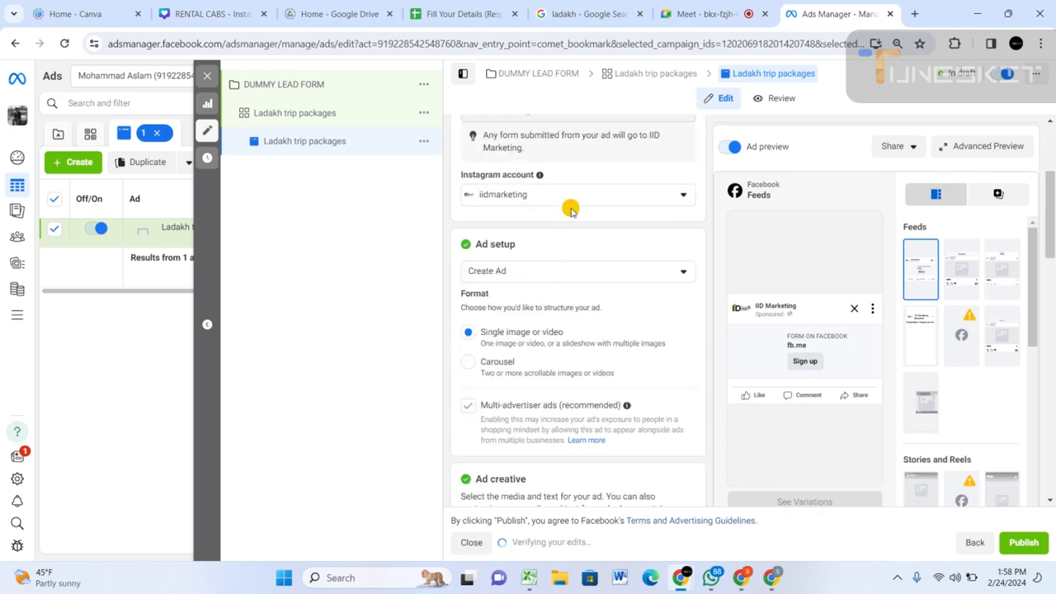
scroll(561, 218, "up", 1)
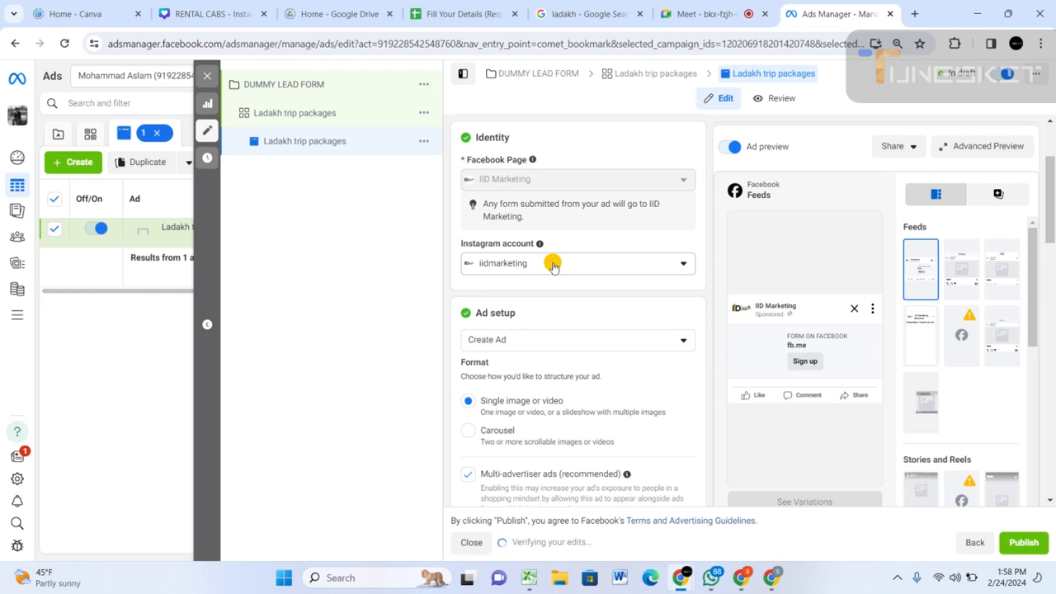
mouse_move(566, 179)
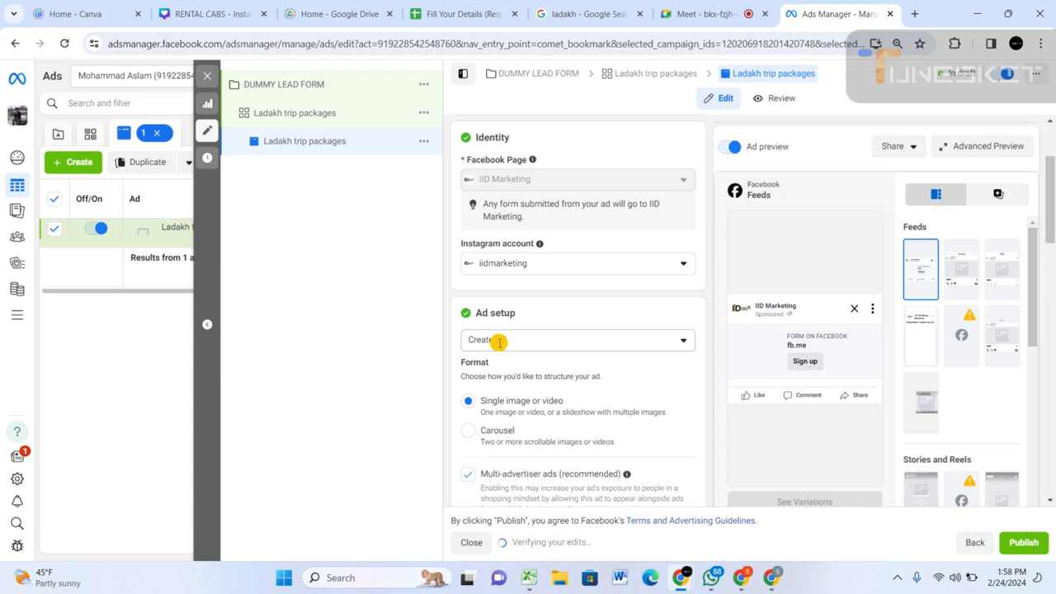
scroll(498, 345, "down", 3)
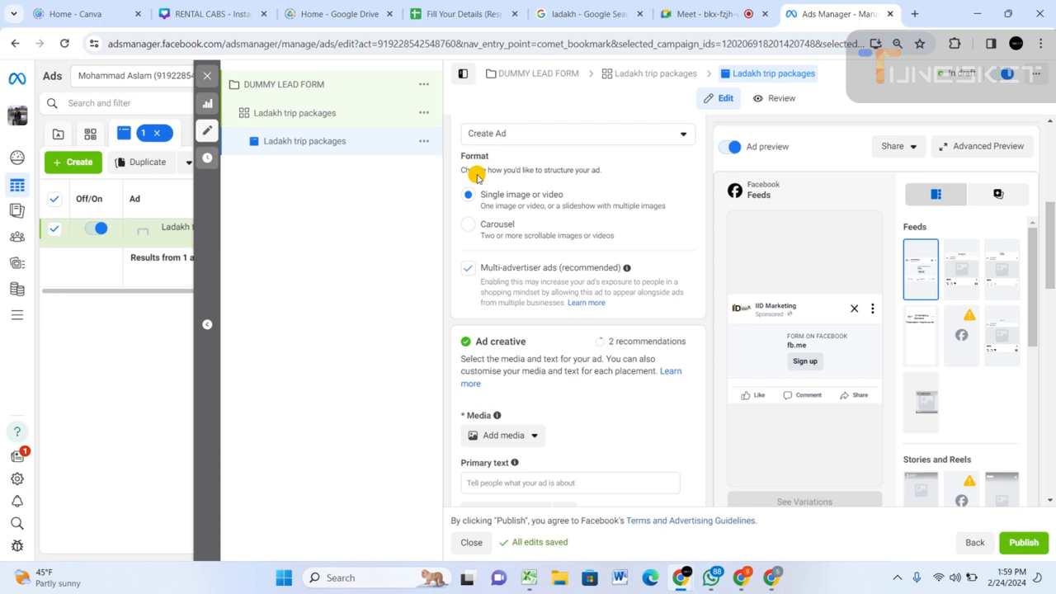
key("ctrl+2")
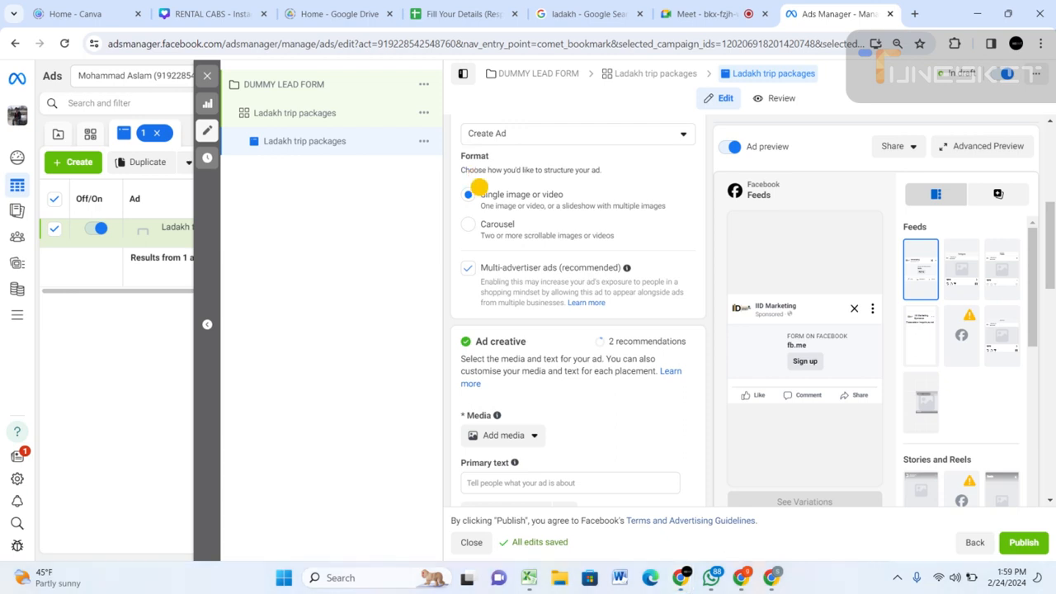
left_click_drag(480, 187, 572, 205)
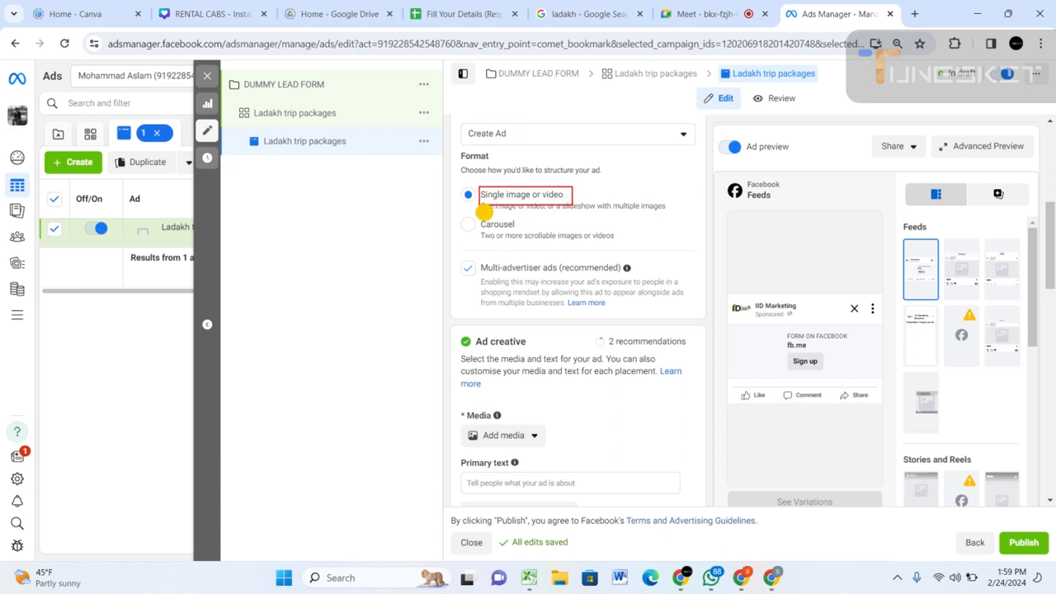
mouse_move(478, 219)
left_mouse_down()
mouse_move(491, 233)
mouse_move(632, 239)
left_mouse_up()
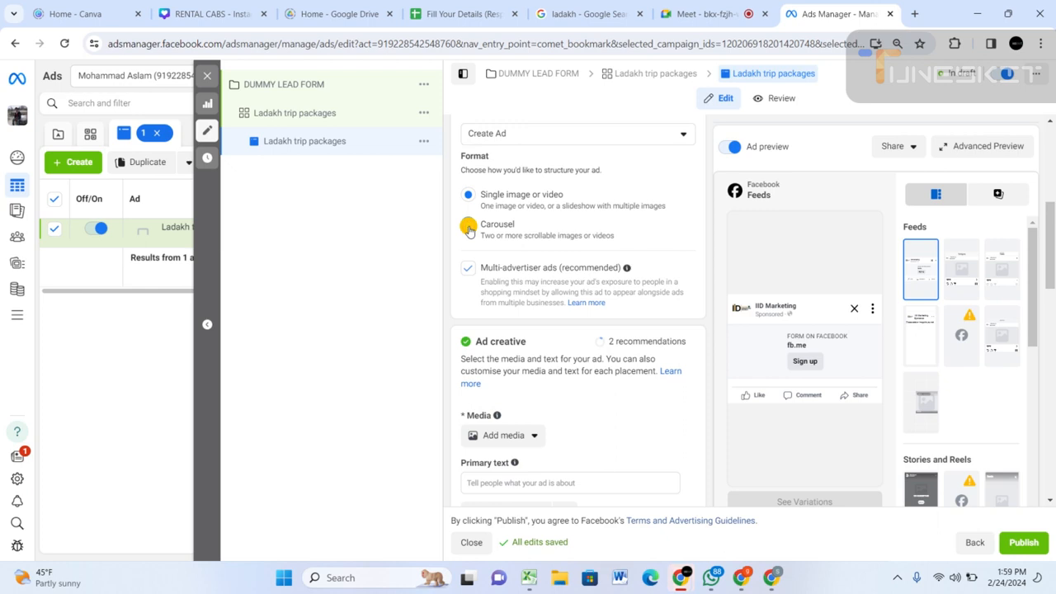
Switch the ad format to Carousel and start adding image cards in the ad creative.
left_click(468, 228)
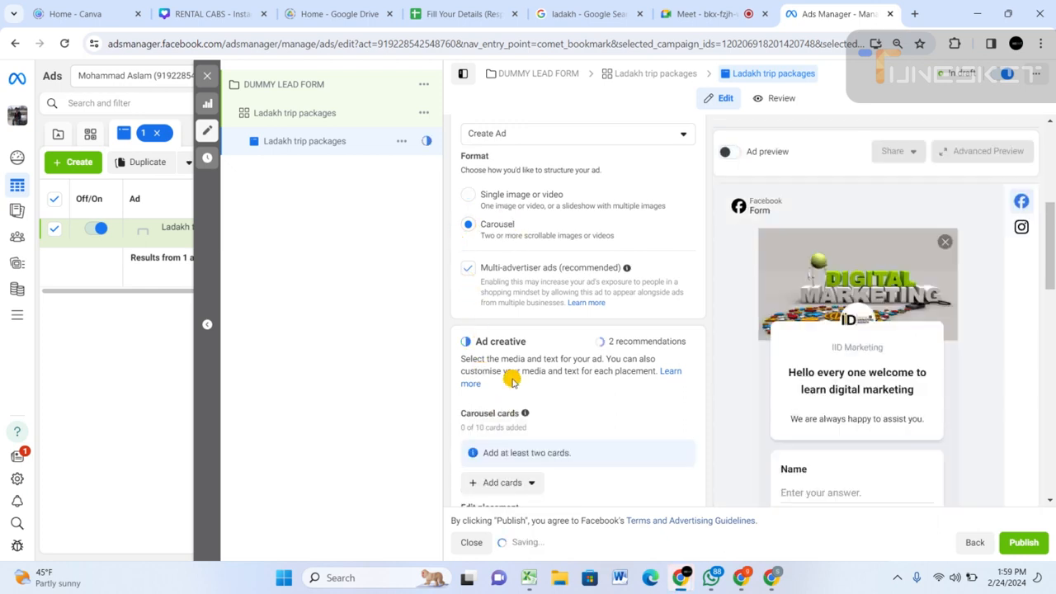
scroll(505, 427, "down", 2)
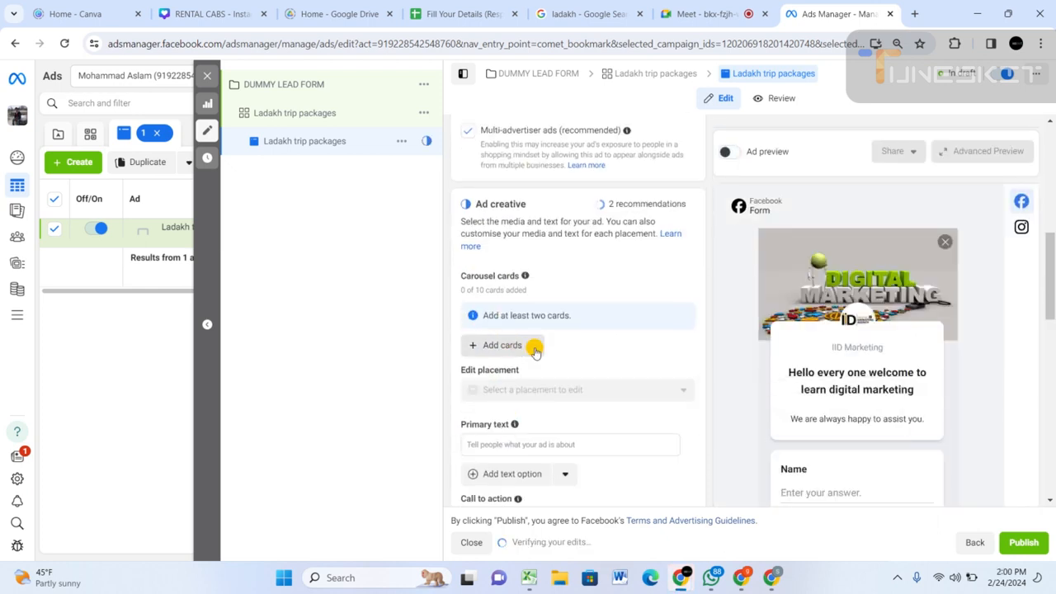
left_click(533, 349)
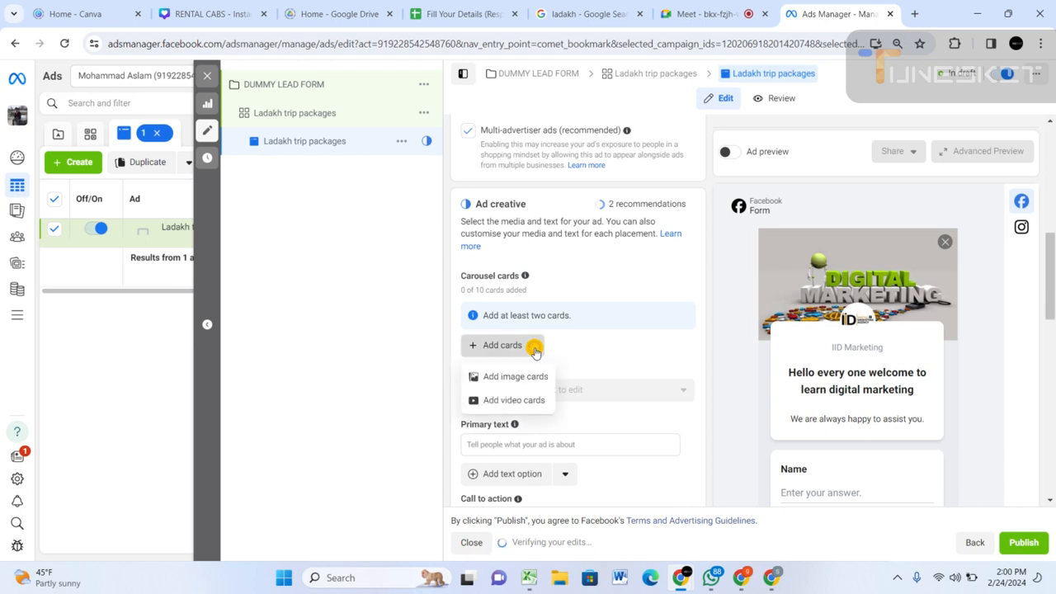
left_click(519, 375)
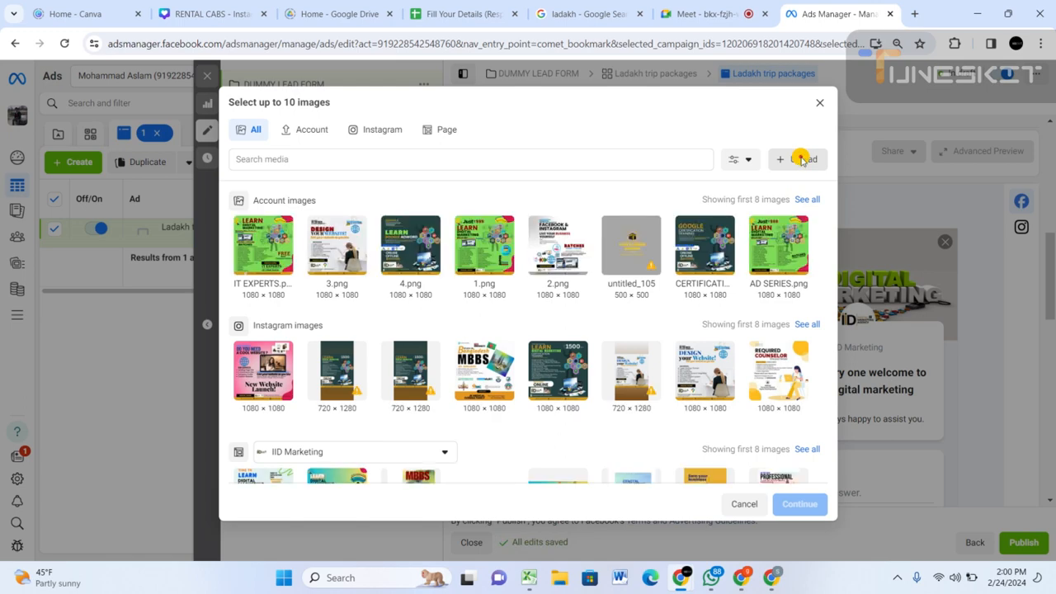
Upload the second Saudi Arabia job poster under Earlier this week in the Downloads folder to the account images.
left_click(802, 159)
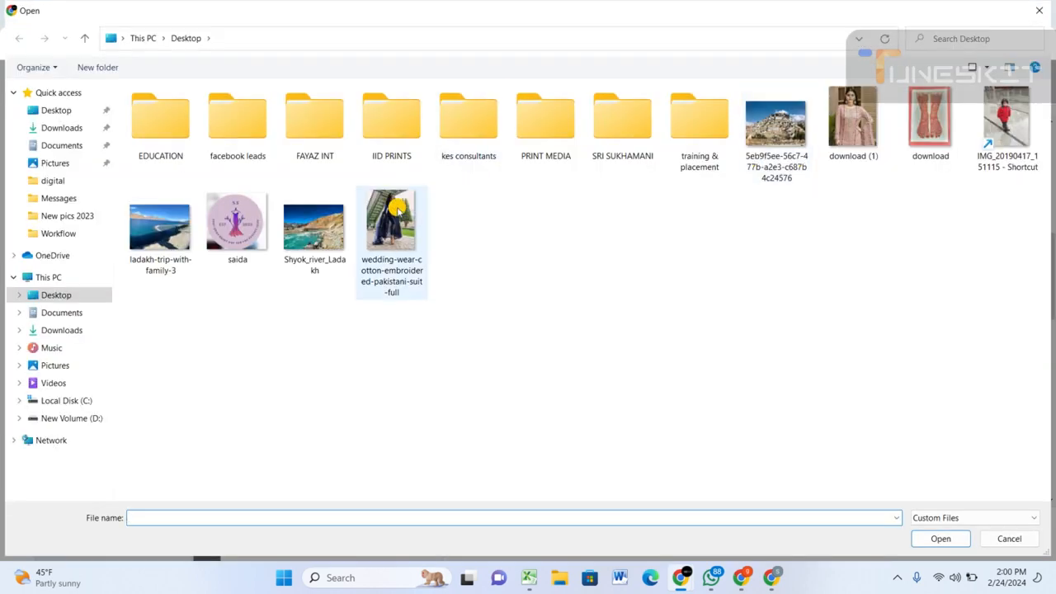
left_click(69, 125)
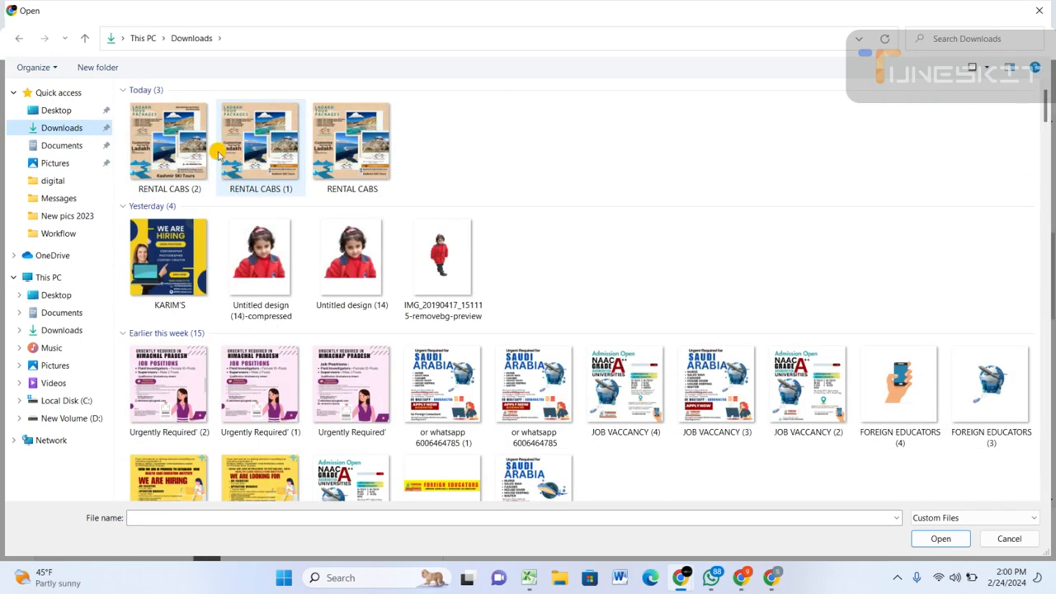
left_click(165, 146)
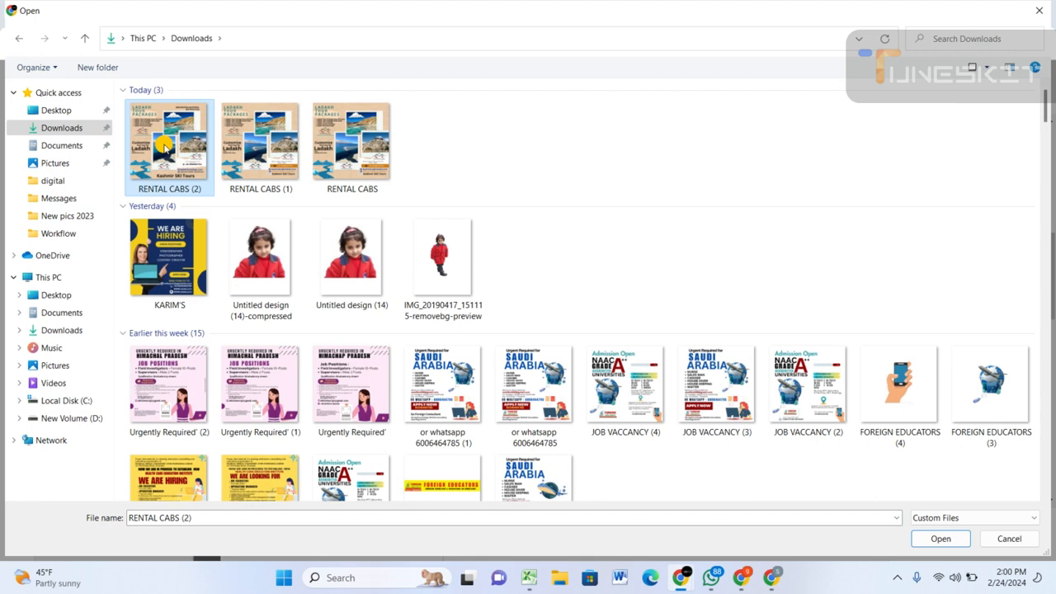
left_click(257, 129)
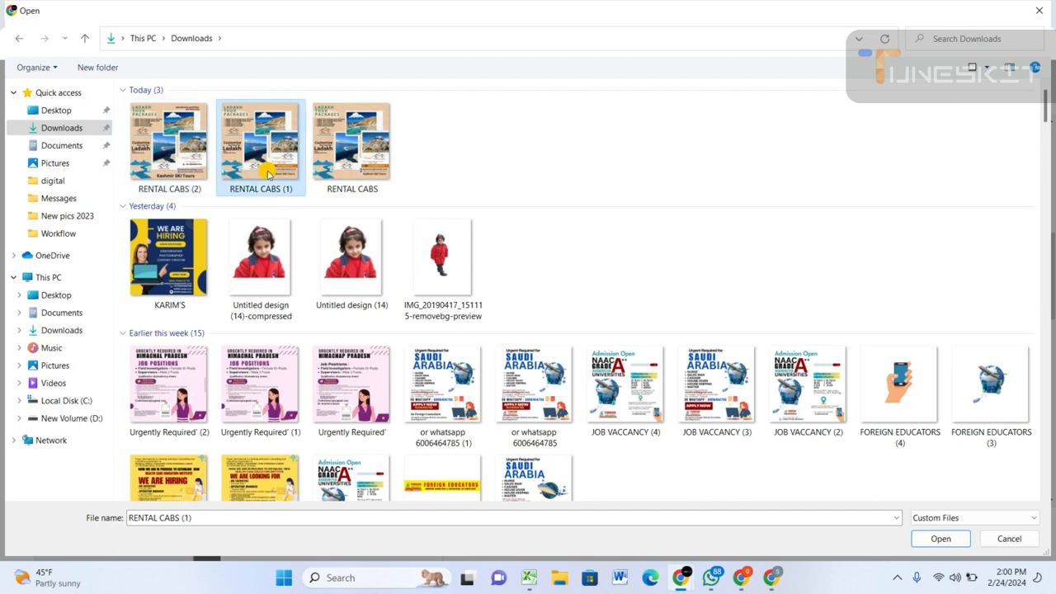
left_click(532, 377, "shift")
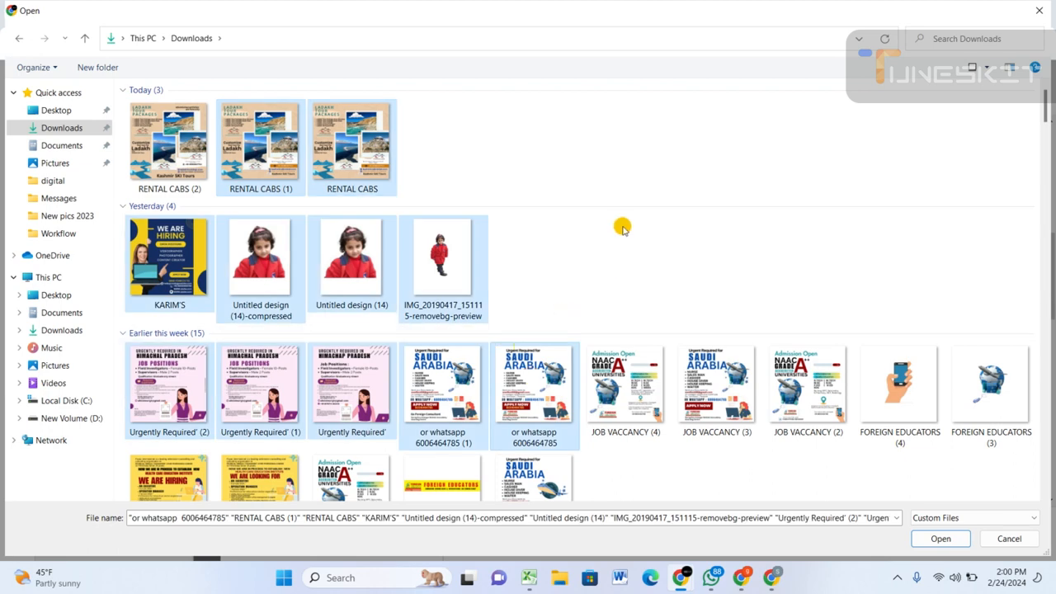
key("Up")
key("Up")
left_click(518, 376)
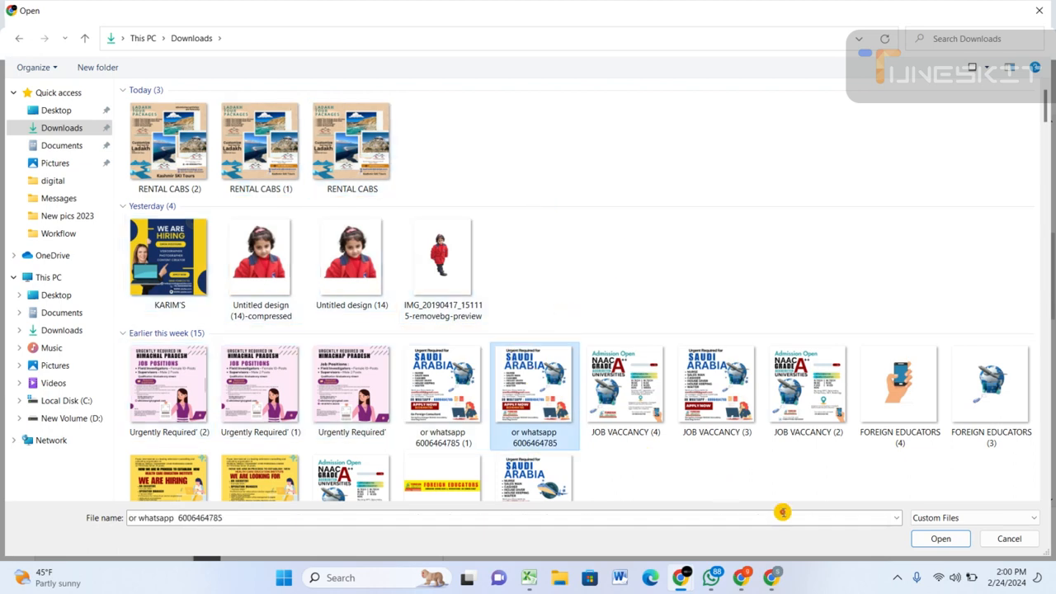
left_click(925, 537)
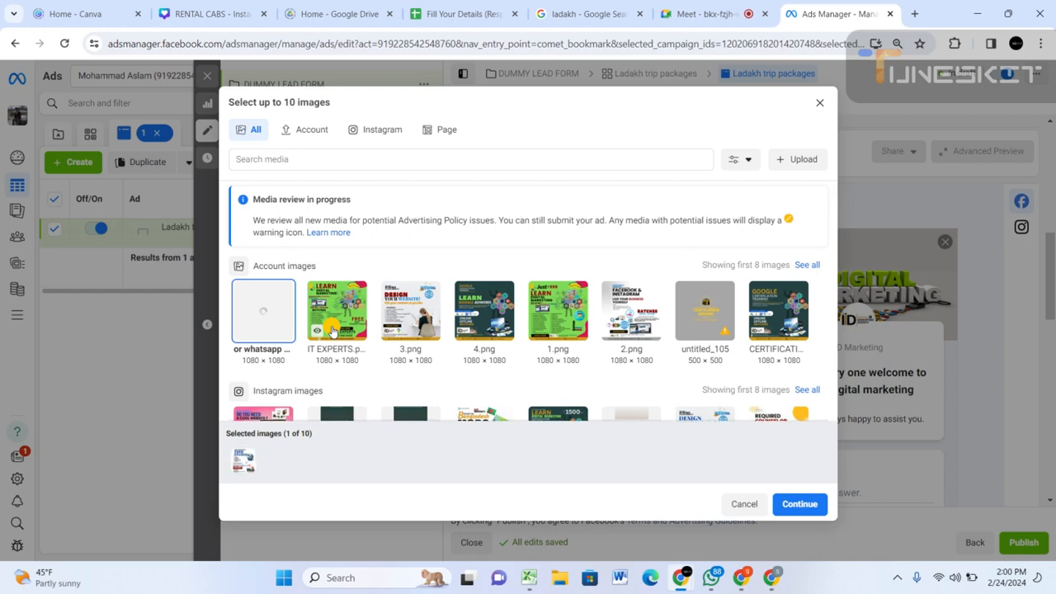
Choose the IT EXPERTS image and the uploaded Saudi Arabia poster for the carousel cards, and continue with this selection.
left_click(266, 305)
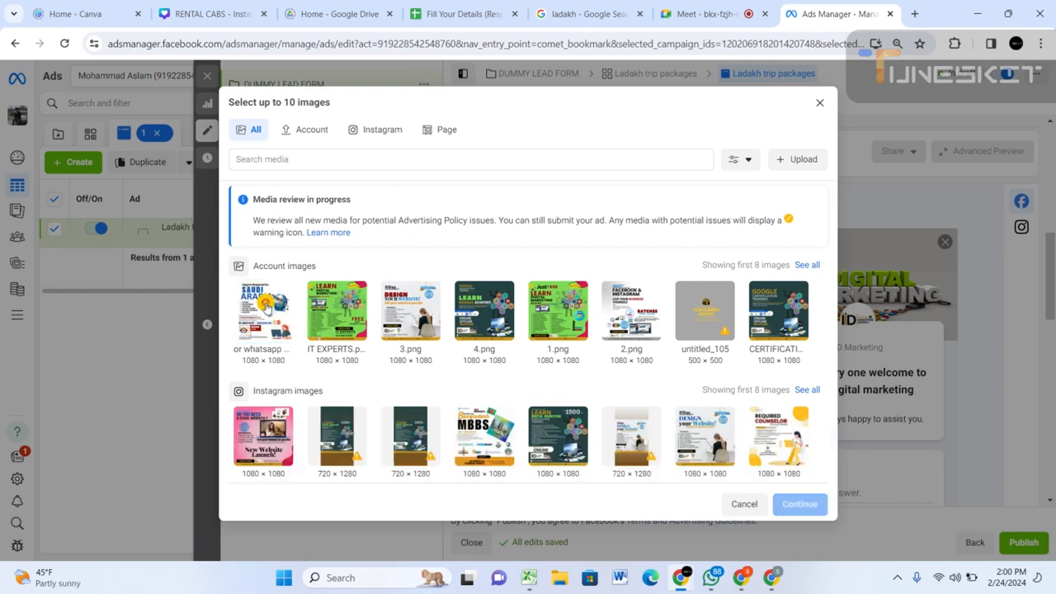
left_click(325, 307)
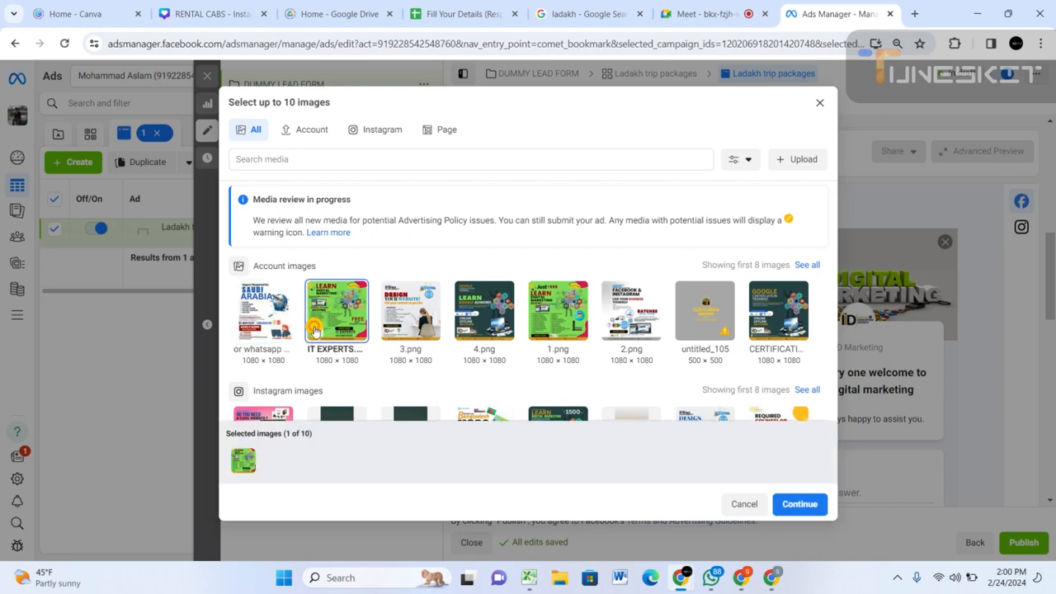
left_click(269, 320)
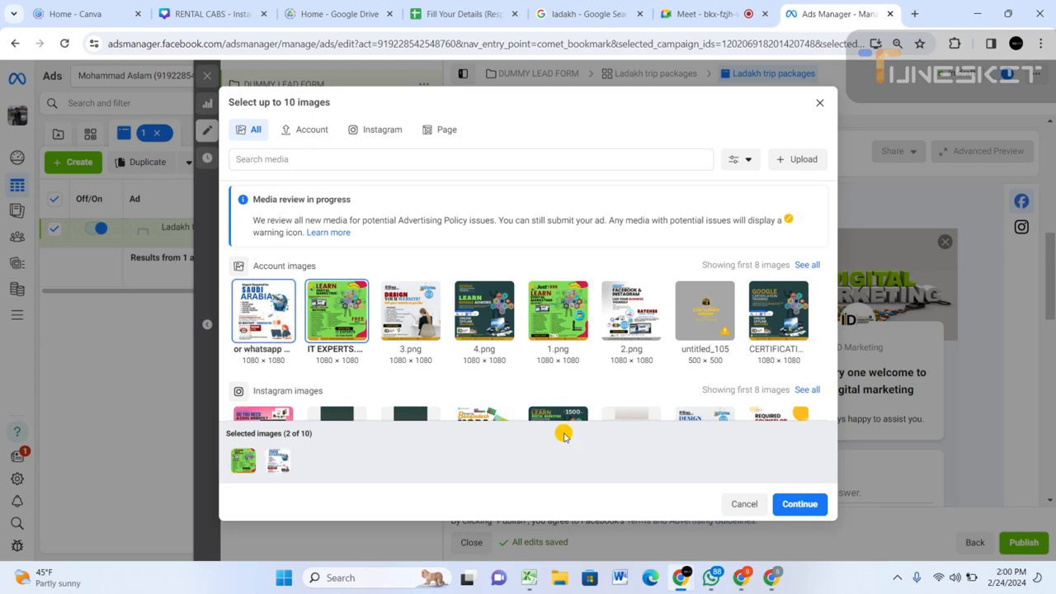
left_click(801, 506)
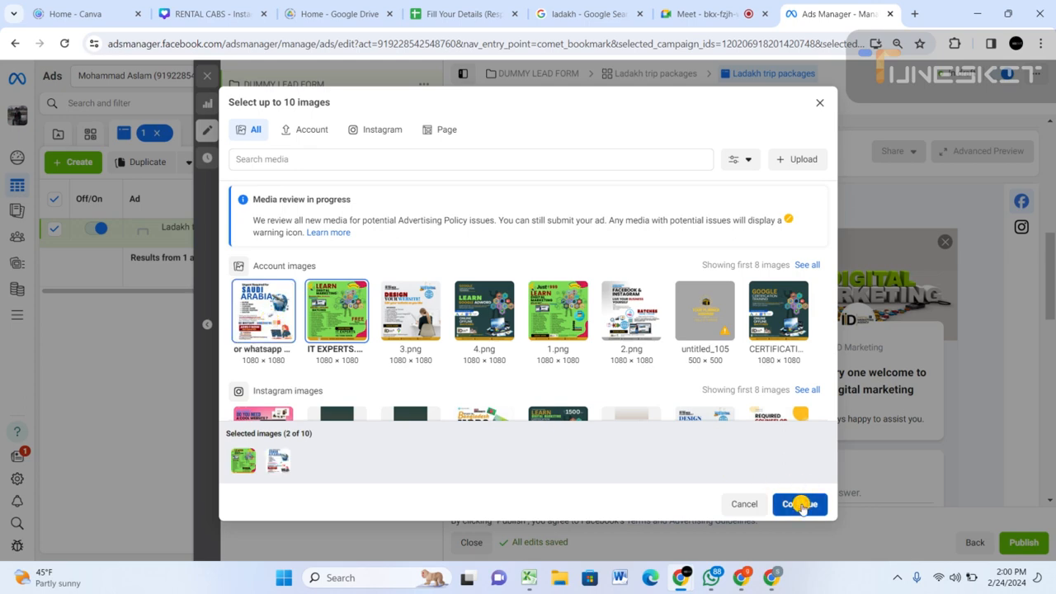
mouse_move(680, 578)
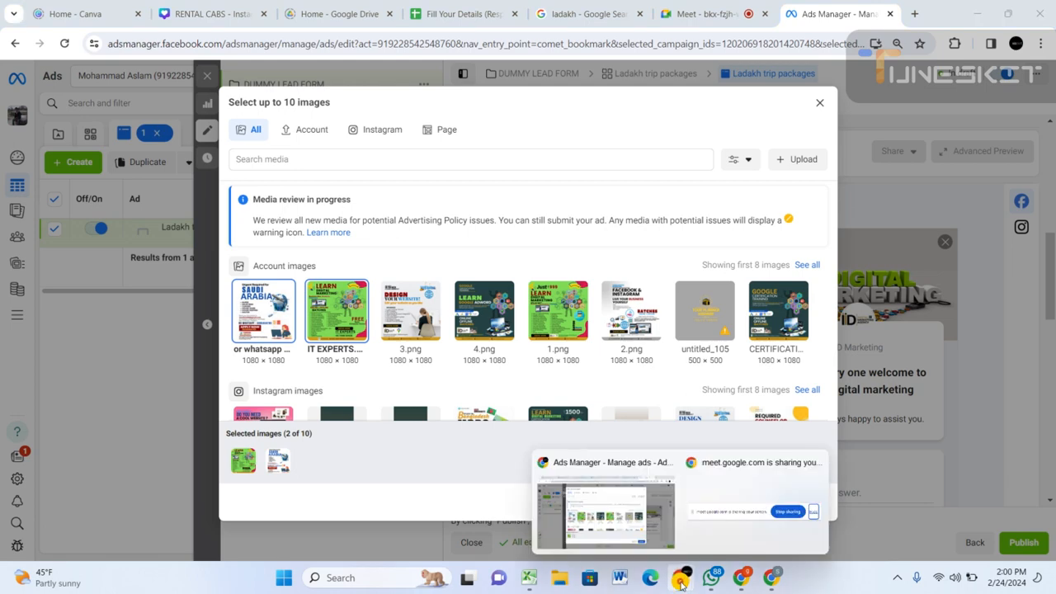
left_click(645, 512)
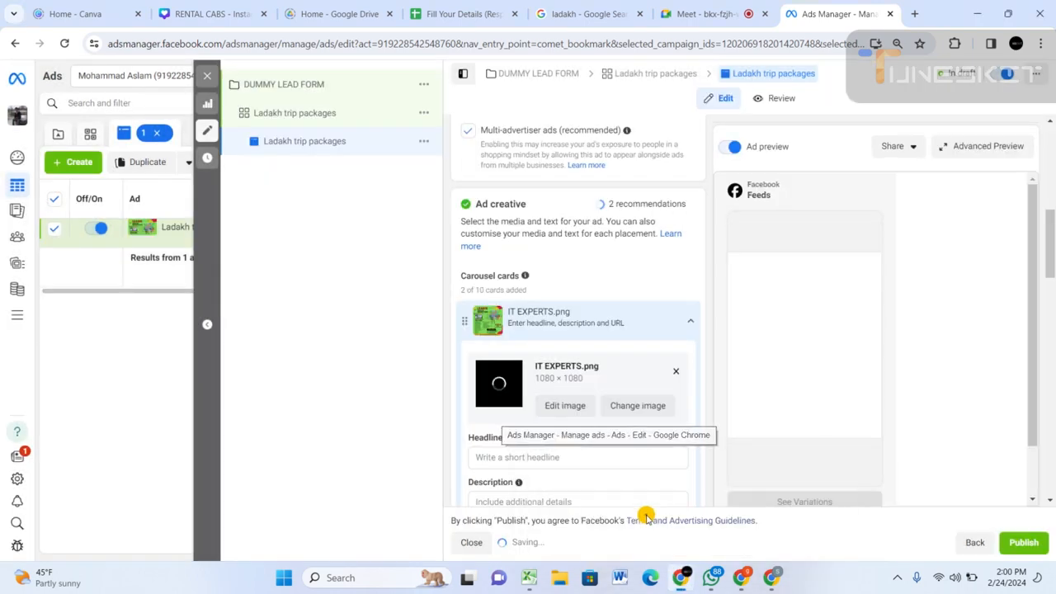
left_click(719, 12)
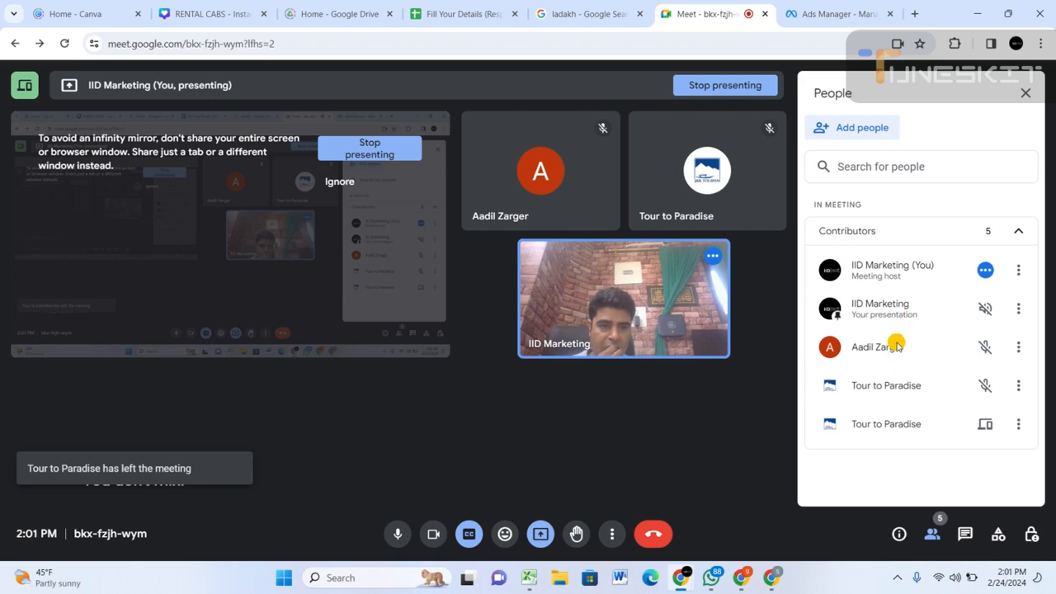
left_click(212, 10)
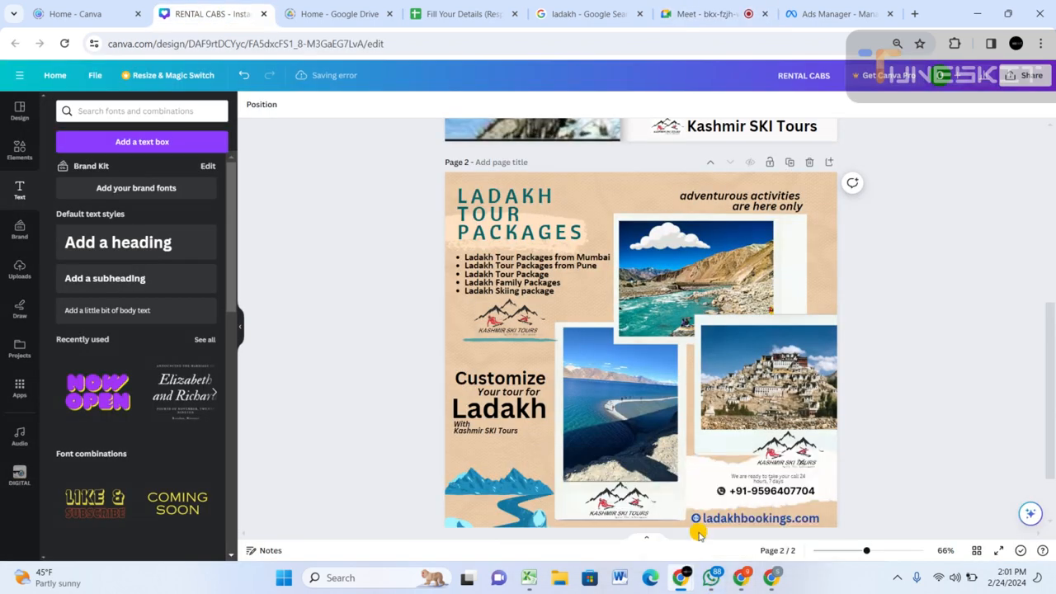
left_click(842, 13)
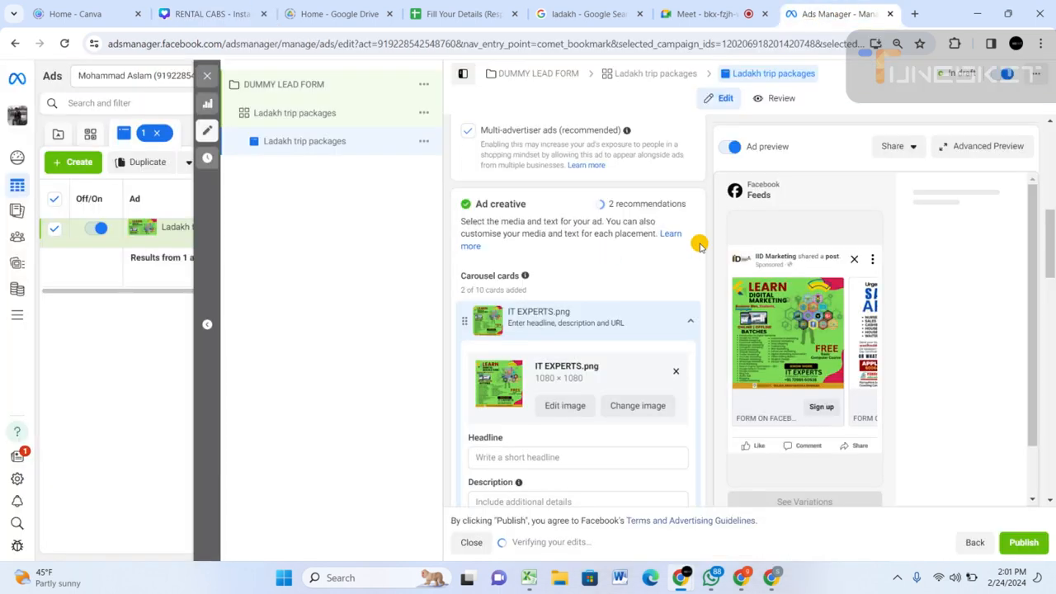
Examine the carousel format settings, both cards in the Facebook Feeds preview, and where the first card's headline and the ad's primary text appear.
scroll(520, 251, "up", 3)
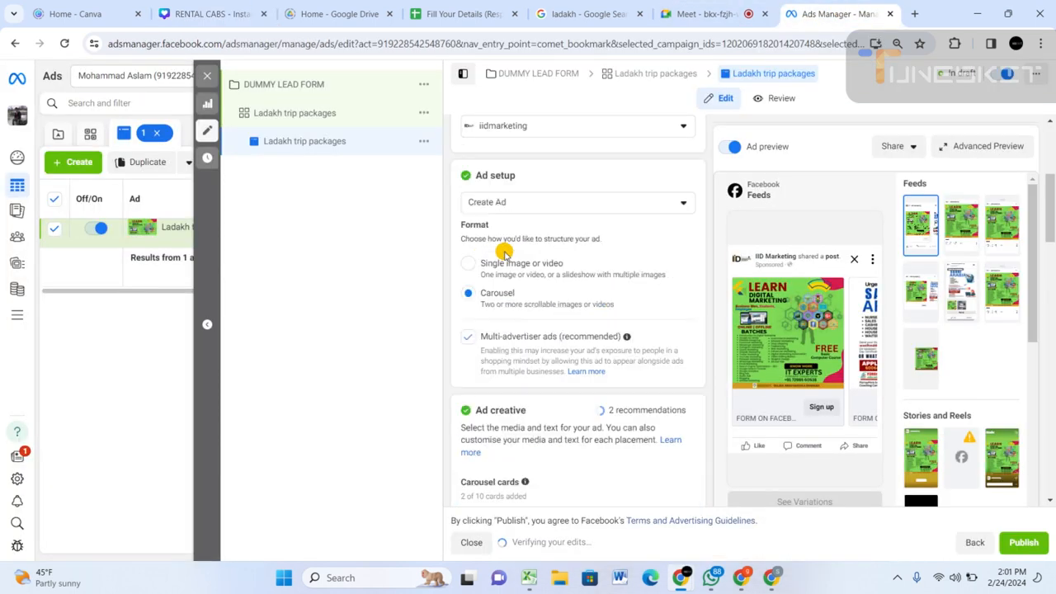
scroll(498, 290, "down", 1)
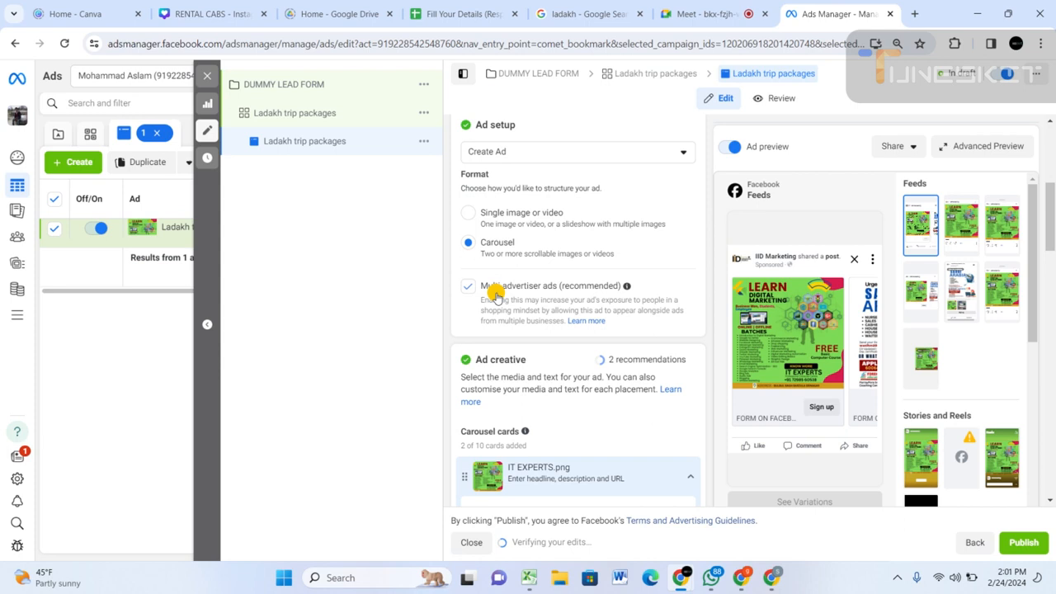
left_click(858, 320)
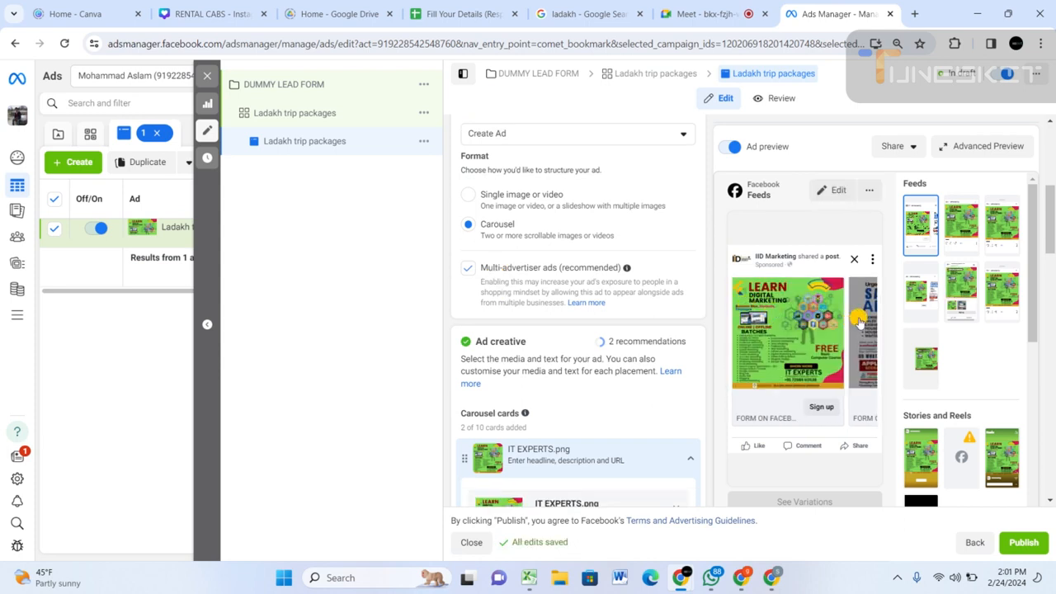
left_click(858, 320)
left_click(749, 314)
scroll(540, 363, "down", 3)
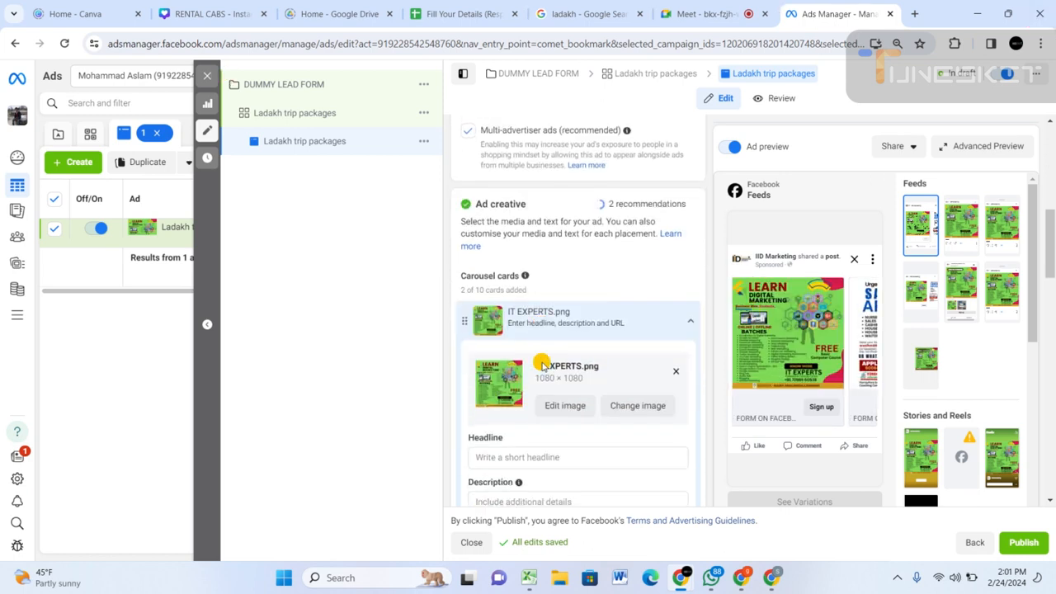
left_click(512, 318)
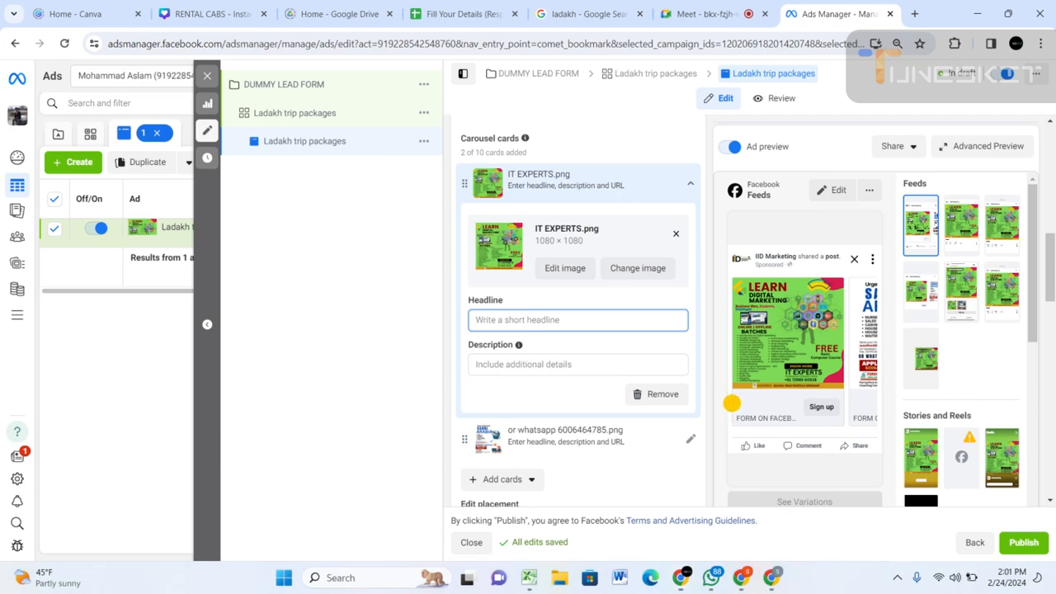
left_click_drag(732, 391, 843, 419)
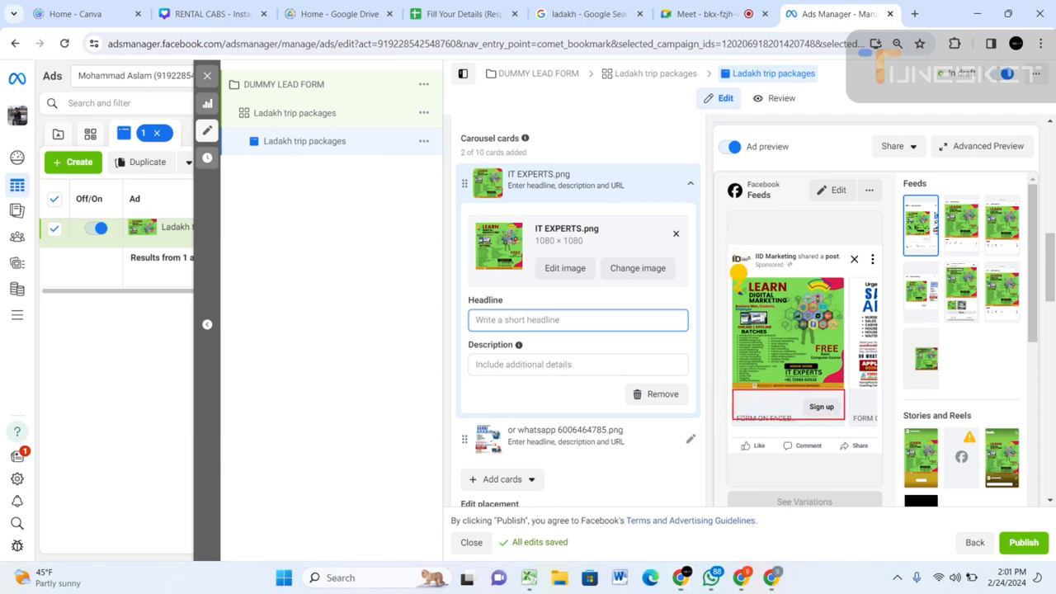
left_click_drag(736, 270, 849, 277)
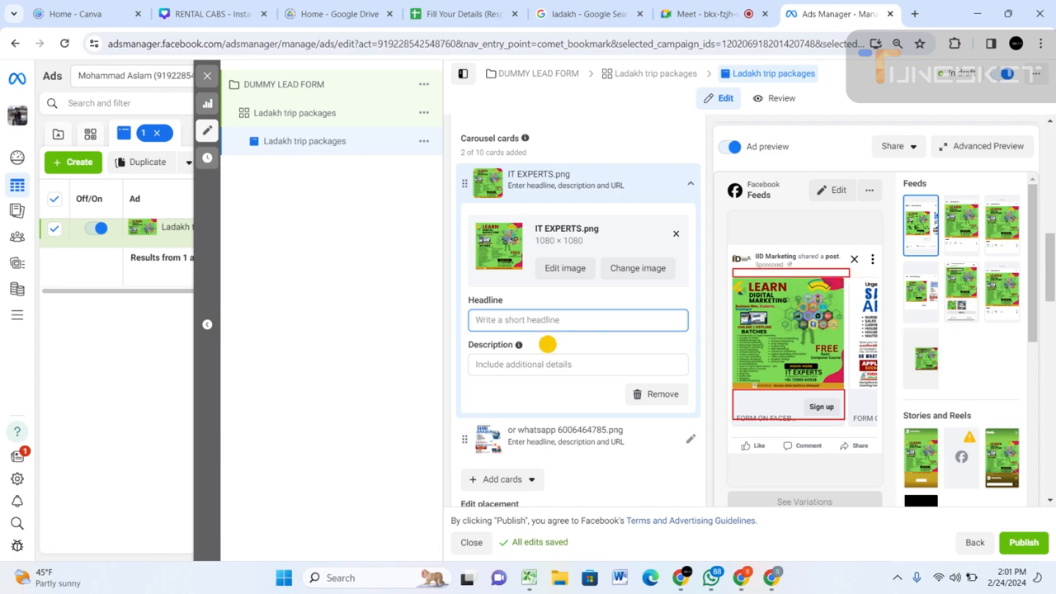
key("super+Tab")
key("Escape")
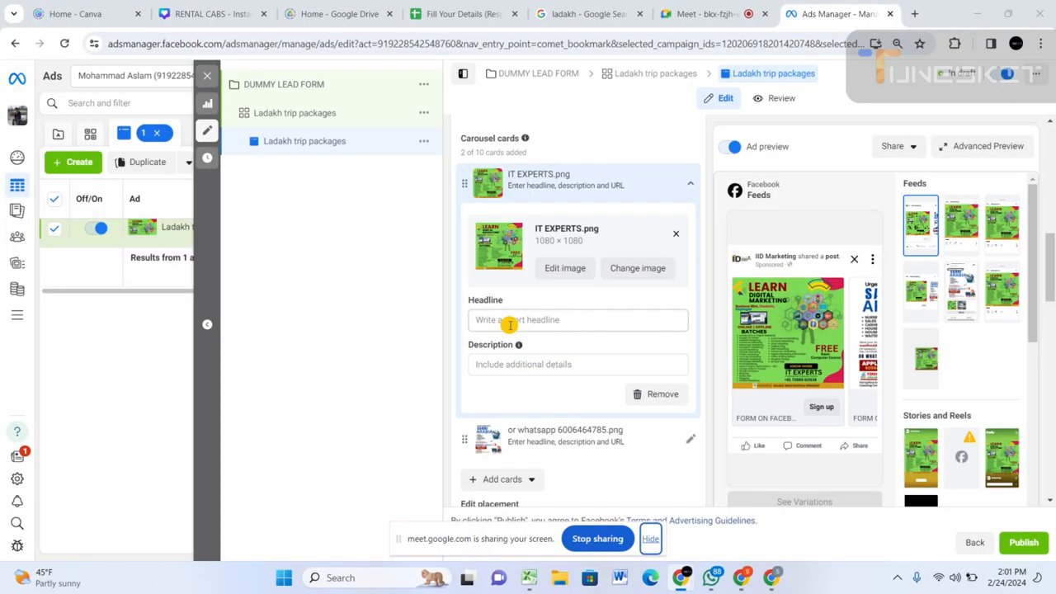
Enter "Hurry Up for diacount" as the headline of the IT EXPERTS.png carousel card.
left_click(511, 318)
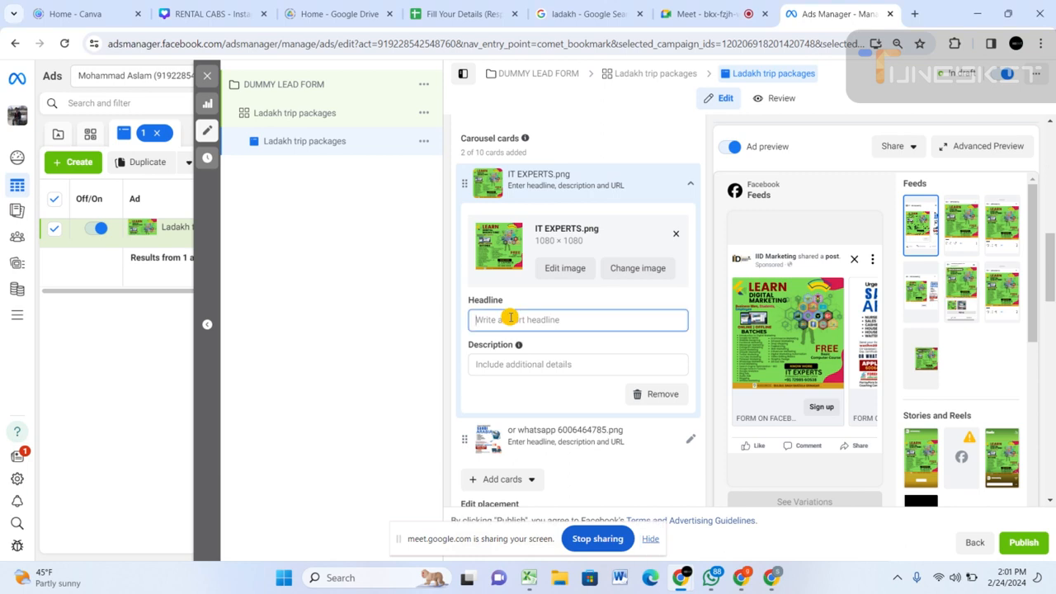
type("Hurry")
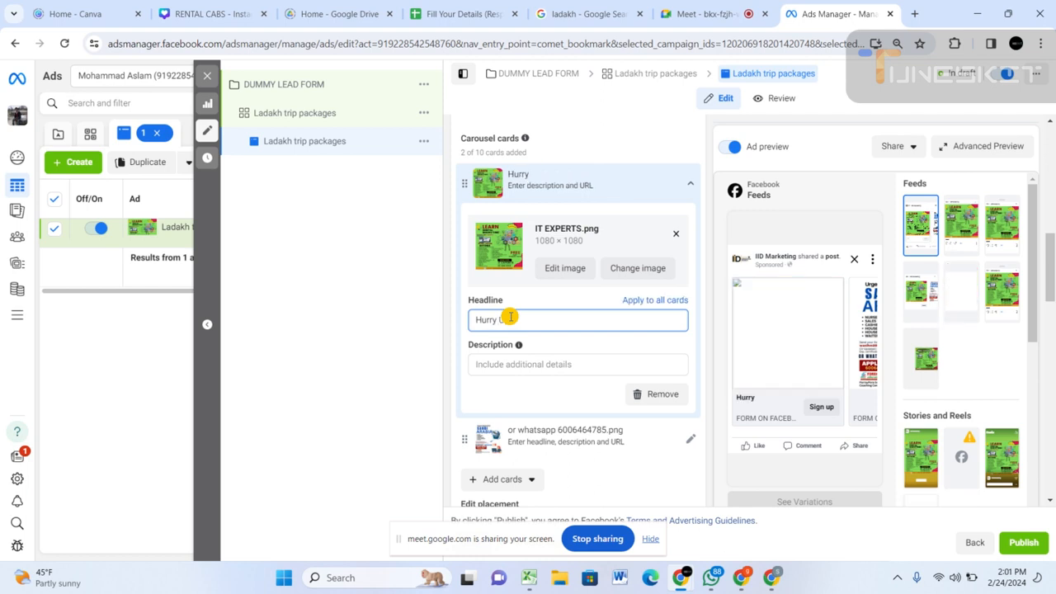
type(" Up")
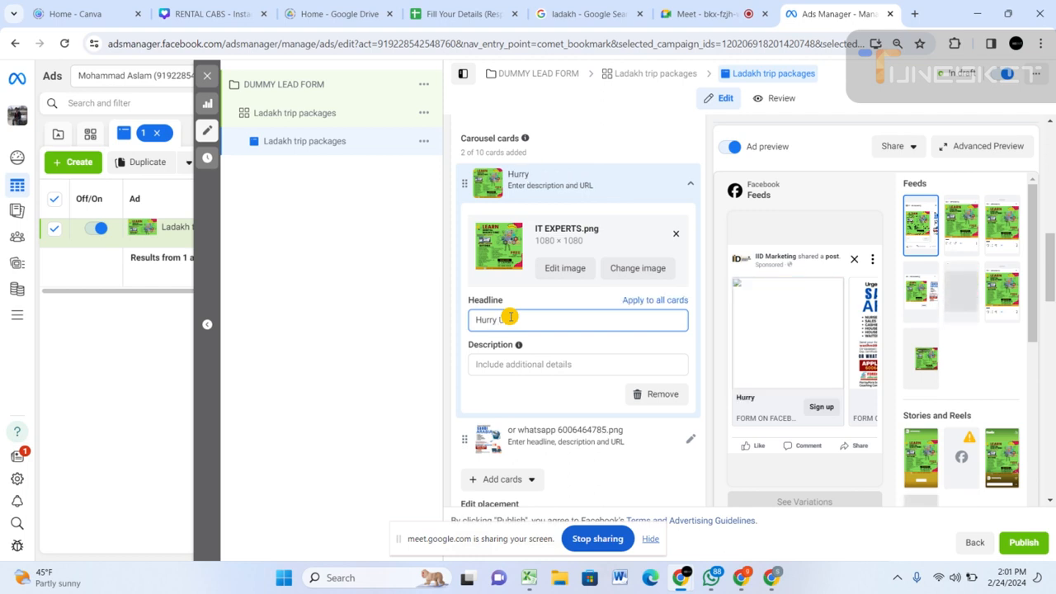
type(" fort")
type(" diacount")
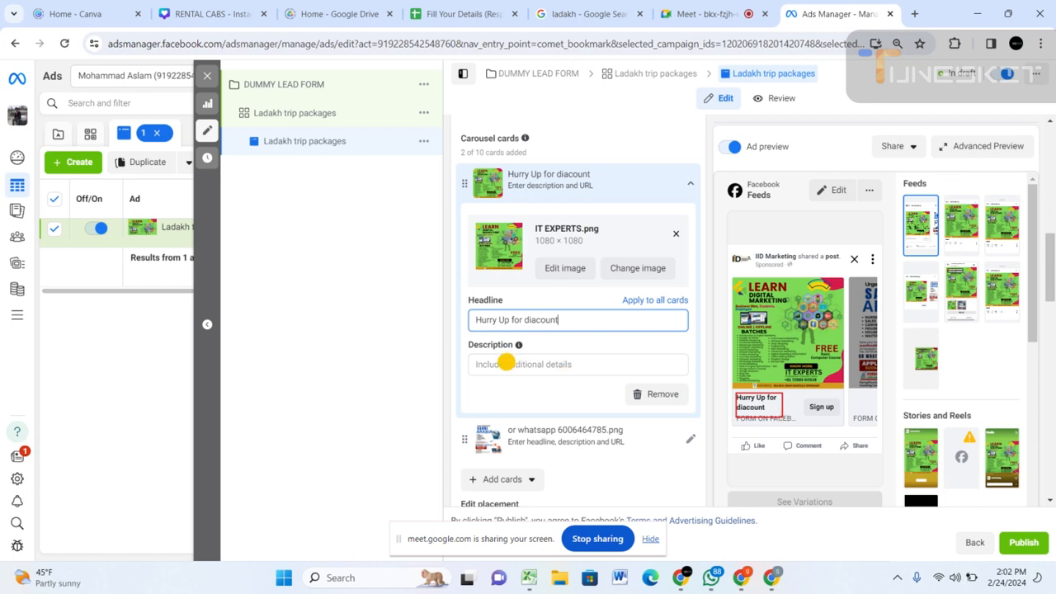
Switch to the ladakhbookings.com website and copy its banner text "LADAKH TOUR PACKAGES GRAB EXCITING DEALS" for the first card's description.
left_click(506, 363)
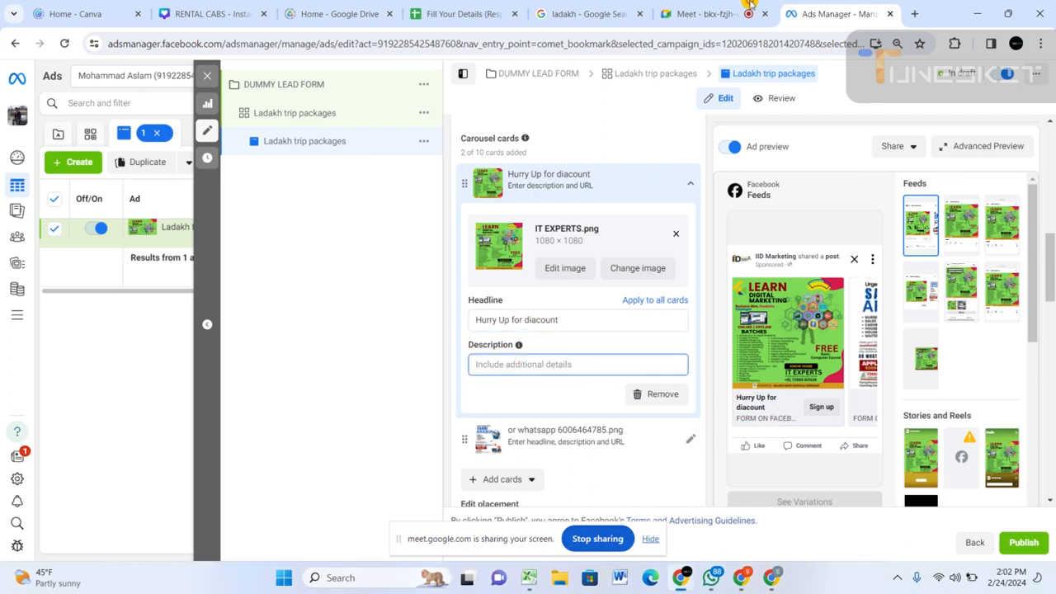
left_click(563, 16)
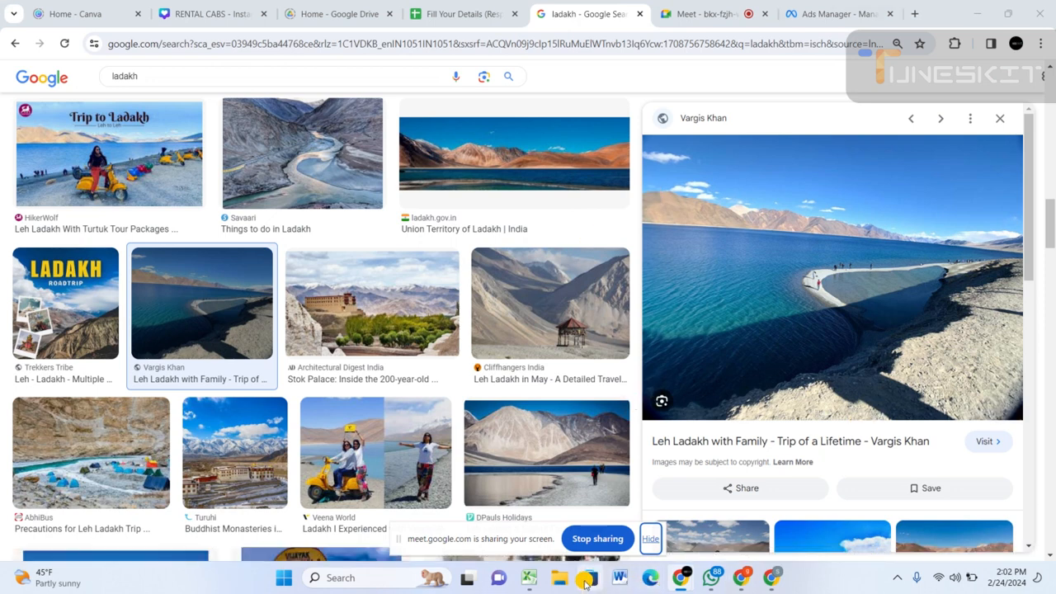
left_click(711, 14)
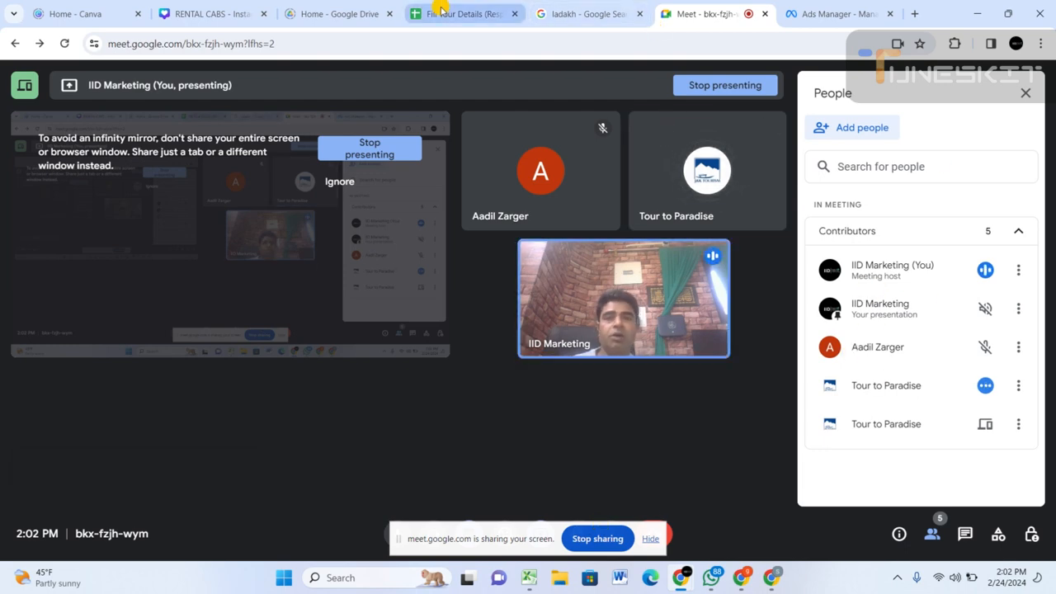
left_click(767, 584)
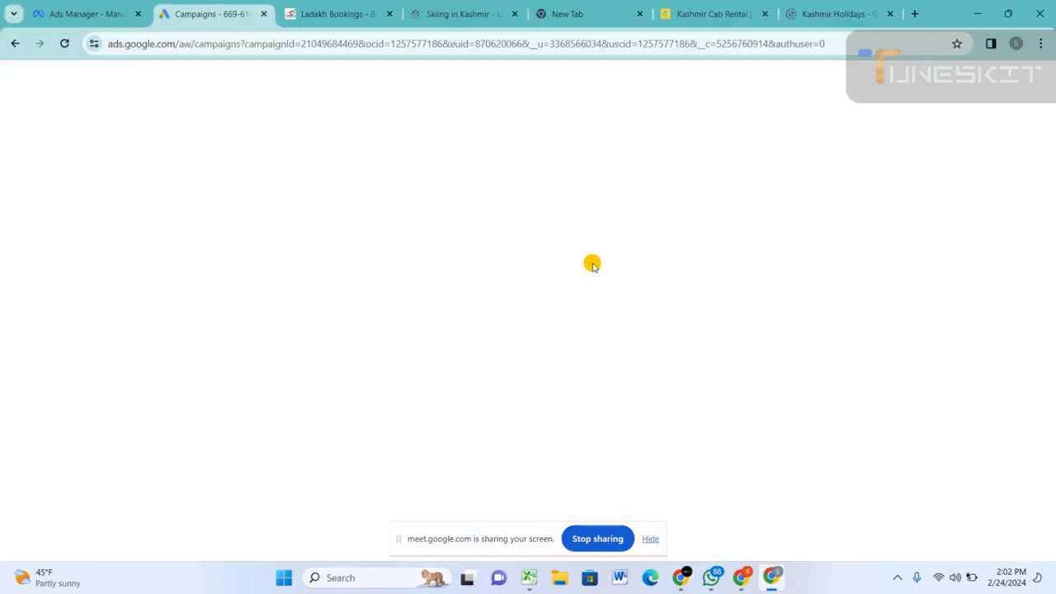
left_click(328, 6)
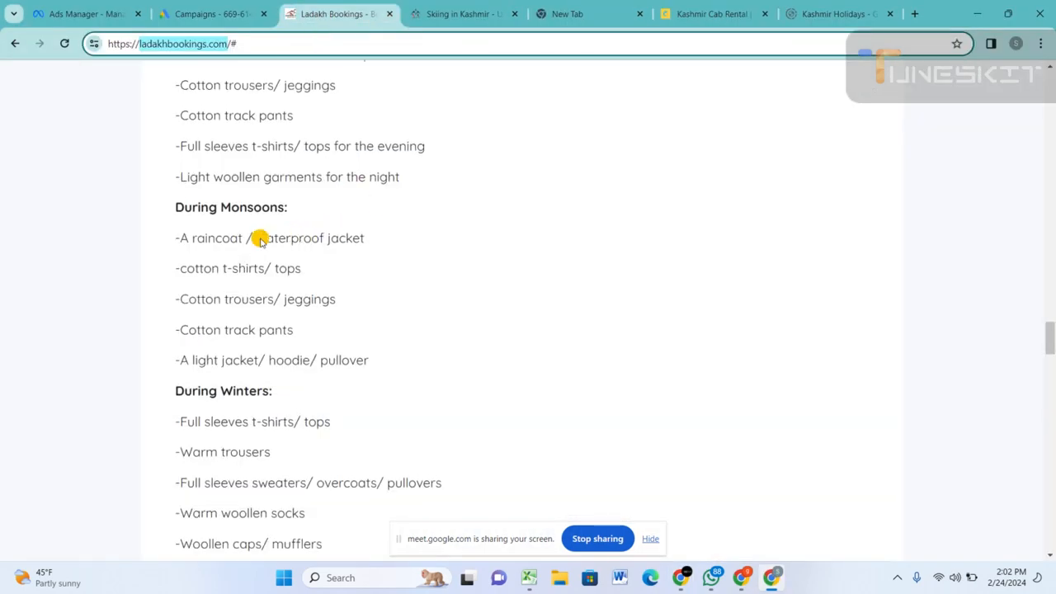
scroll(261, 236, "up", 10)
scroll(265, 236, "up", 15)
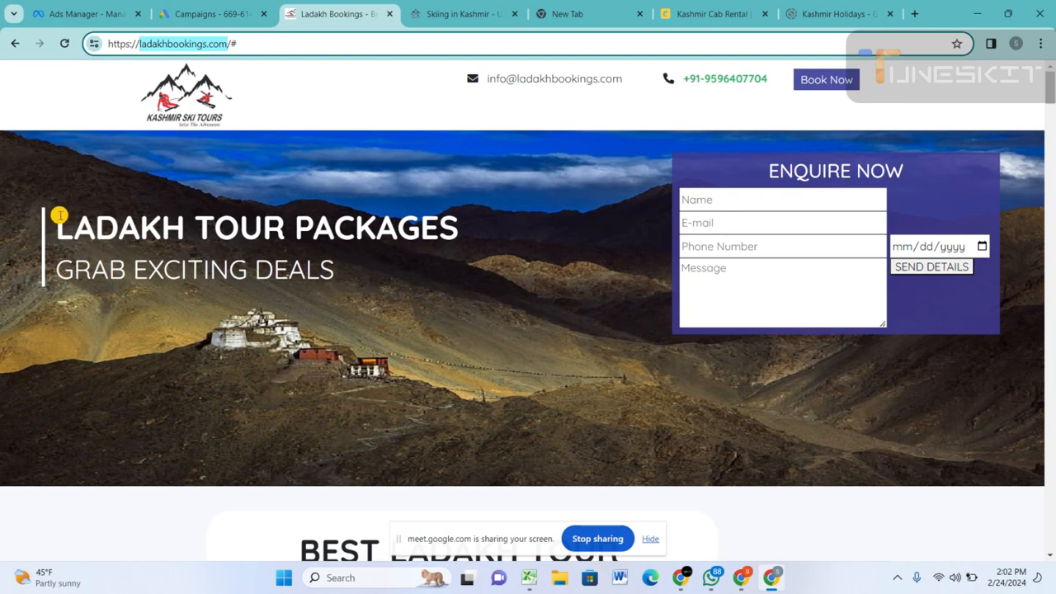
left_click_drag(60, 215, 345, 281)
key("ctrl+c")
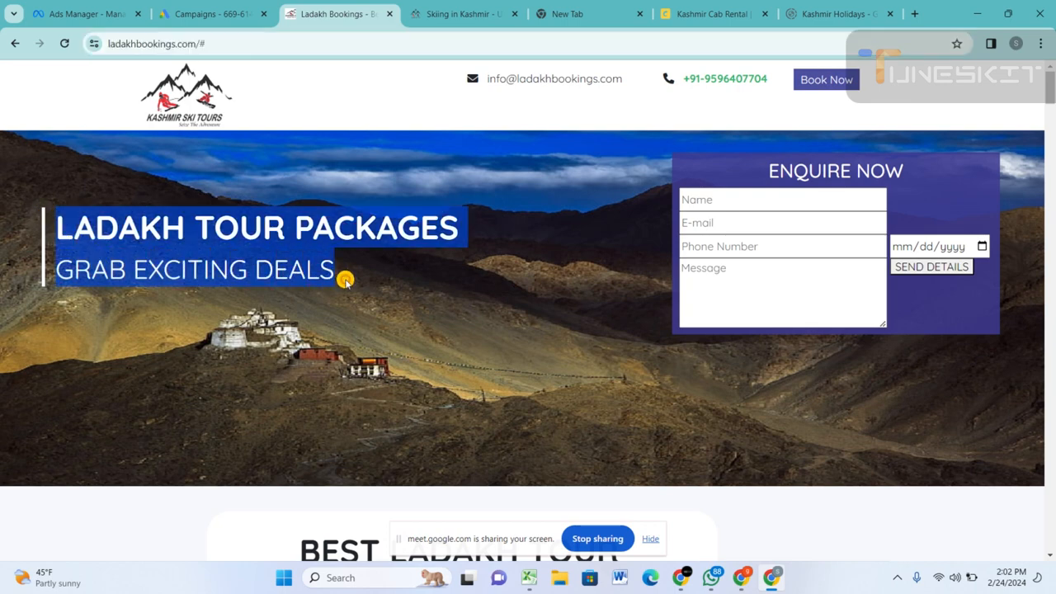
Return to Ads Manager and paste "LADAKH TOUR PACKAGES GRAB EXCITING DEALS" as the IT EXPERTS.png card's description.
key("alt+Tab")
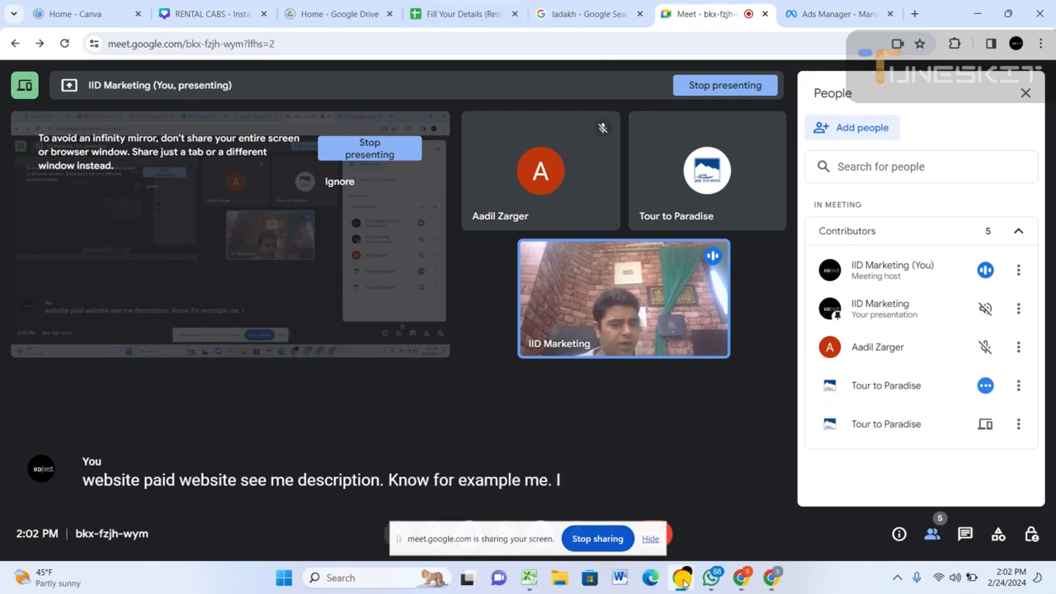
mouse_move(683, 583)
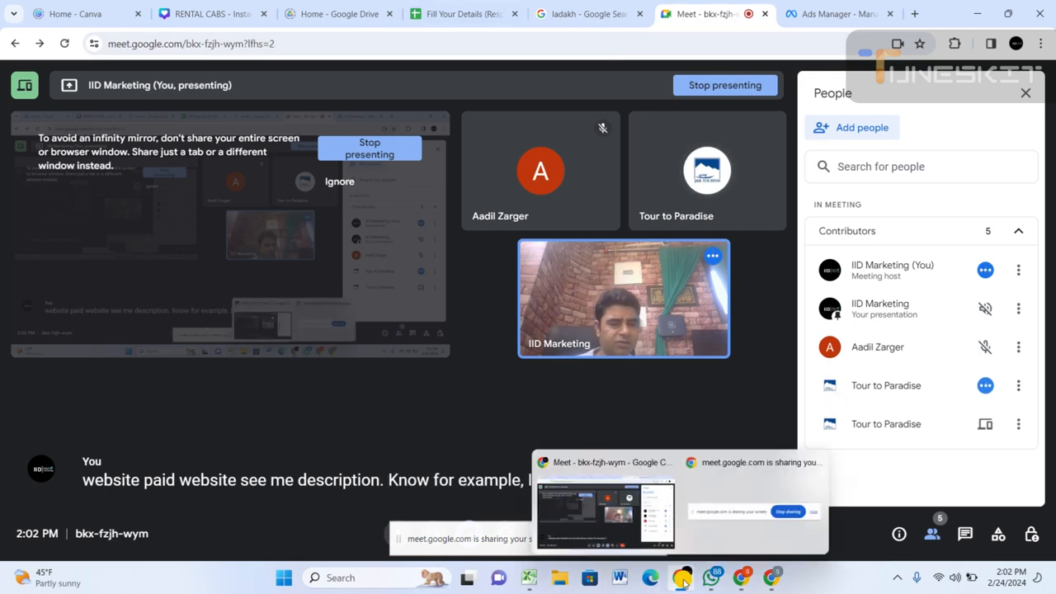
left_click(809, 13)
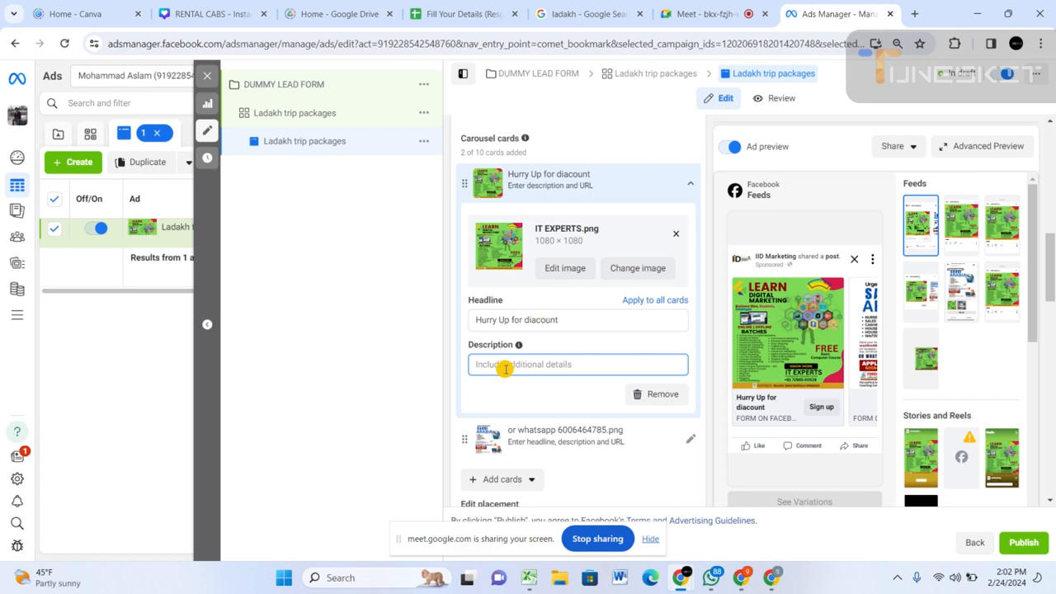
key("ctrl+v")
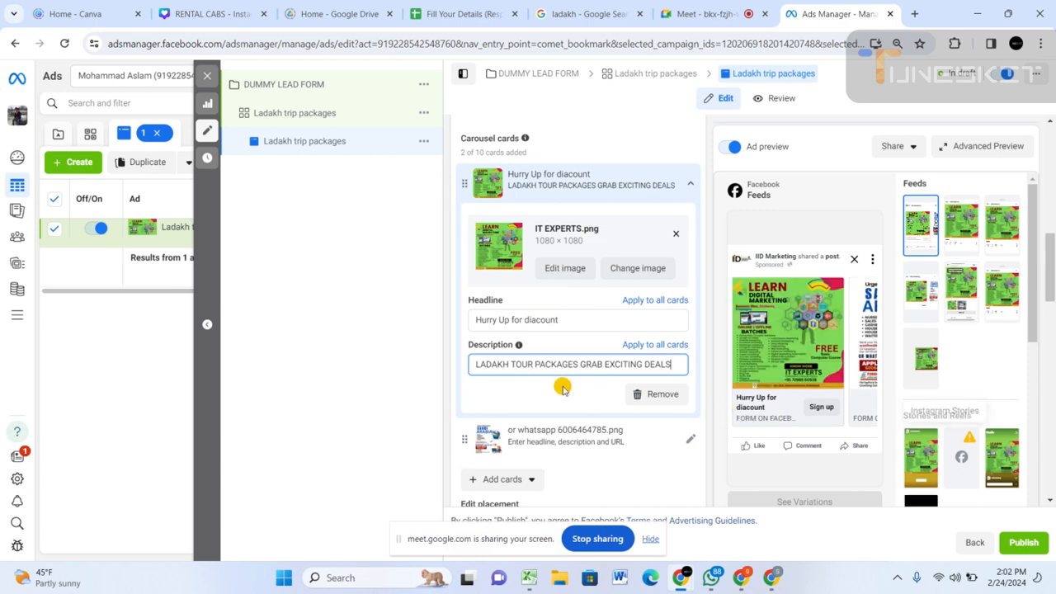
Set the ad's primary text to "BOOK YOUR TOUR PACKAGES NOW" and check the text and second card in the ad preview.
scroll(564, 385, "down", 1)
scroll(545, 388, "down", 4)
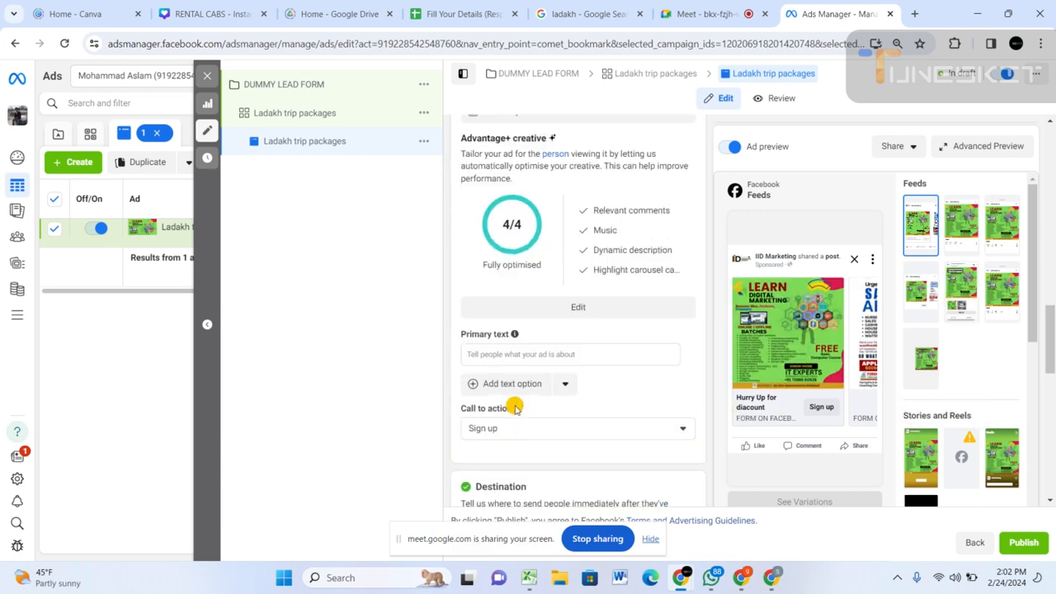
left_click(490, 355)
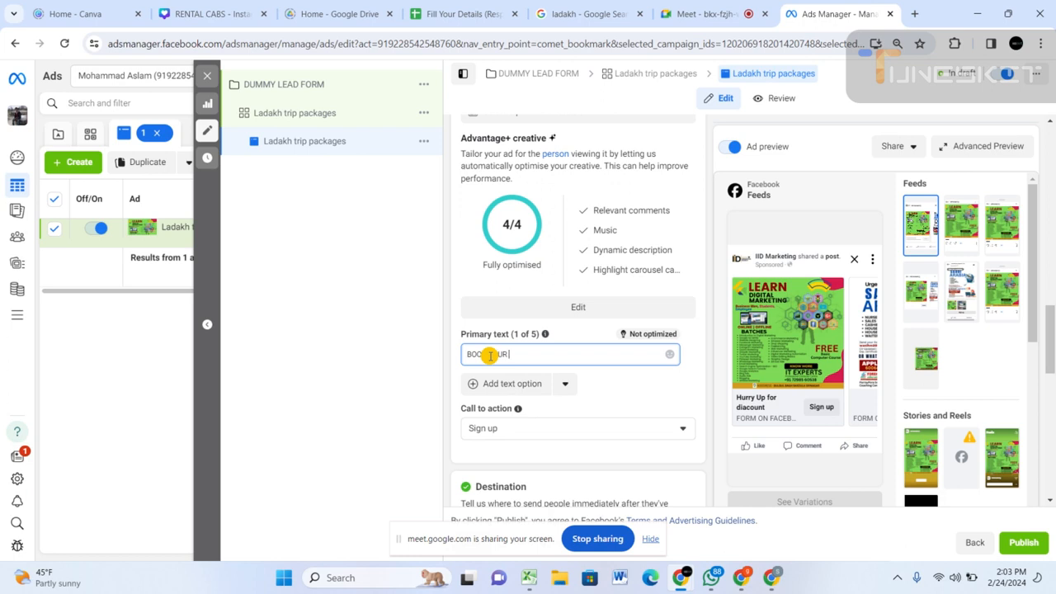
type("BOOK YOUR")
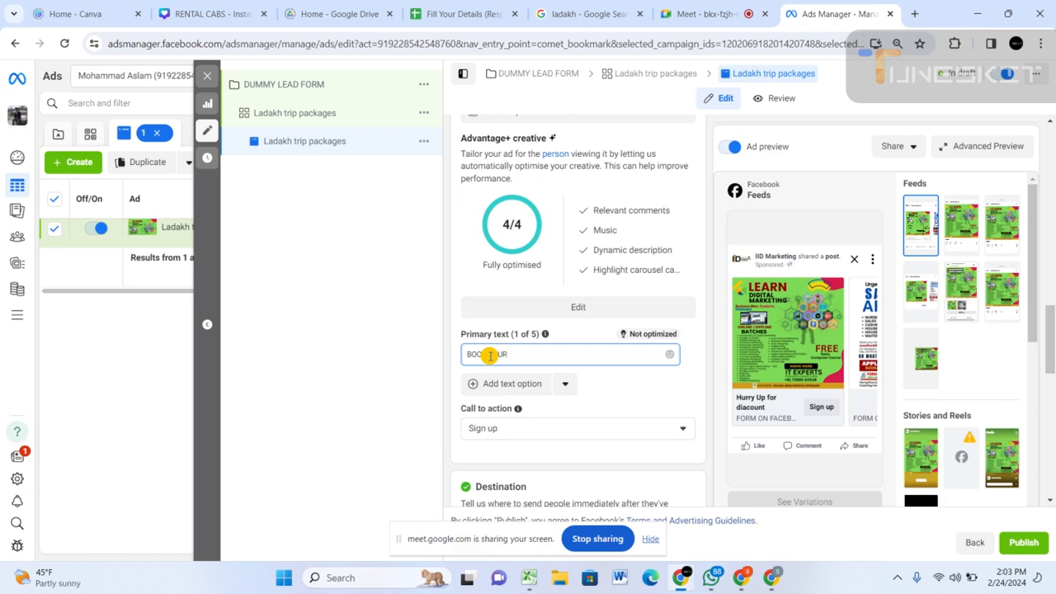
type(" TOUR PACKA")
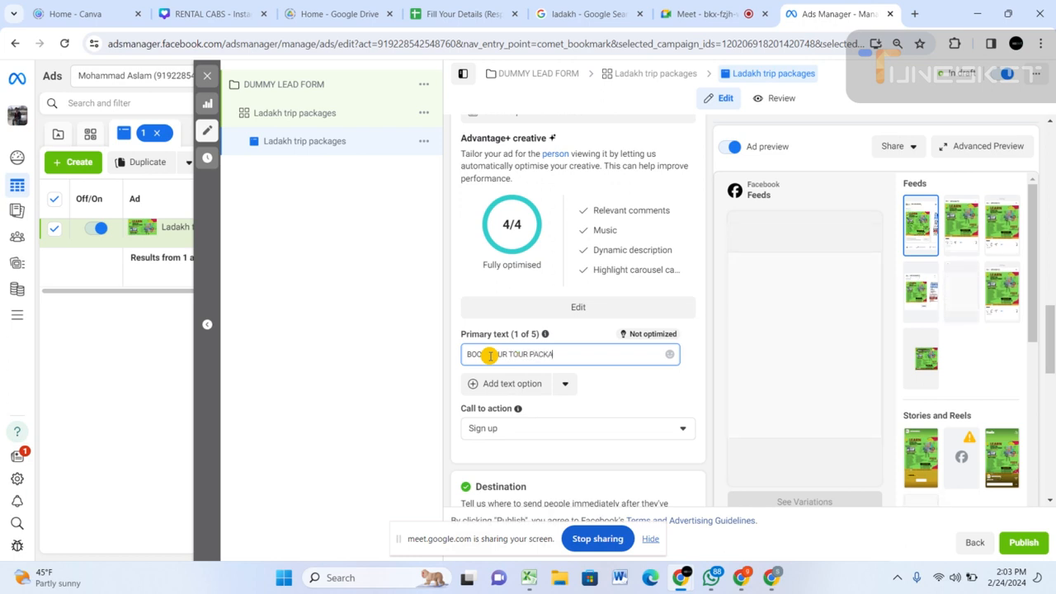
type("GES NOW")
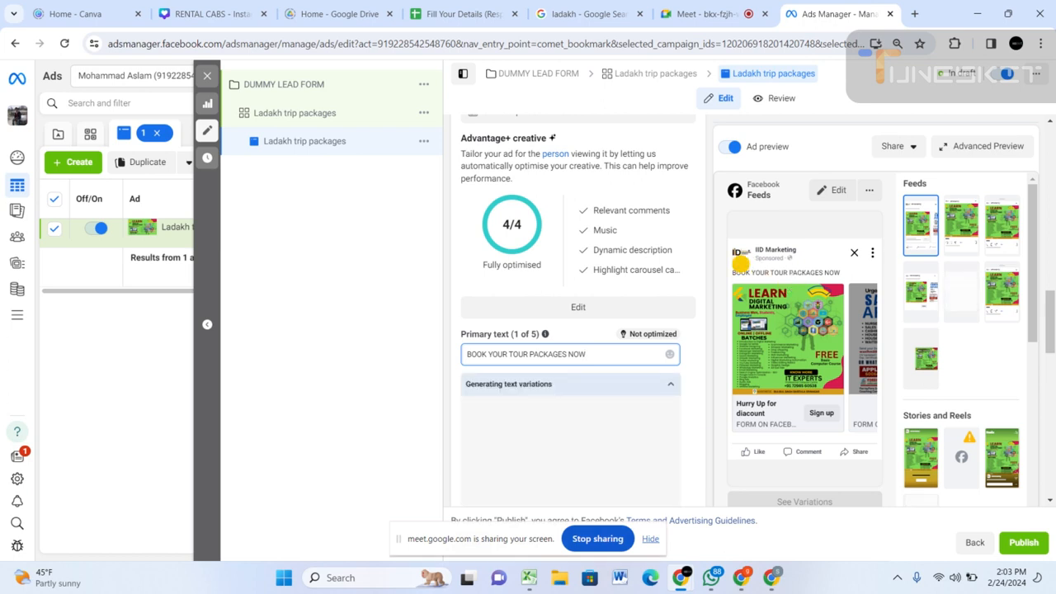
mouse_move(730, 264)
left_mouse_down()
mouse_move(794, 286)
mouse_move(856, 287)
left_mouse_up()
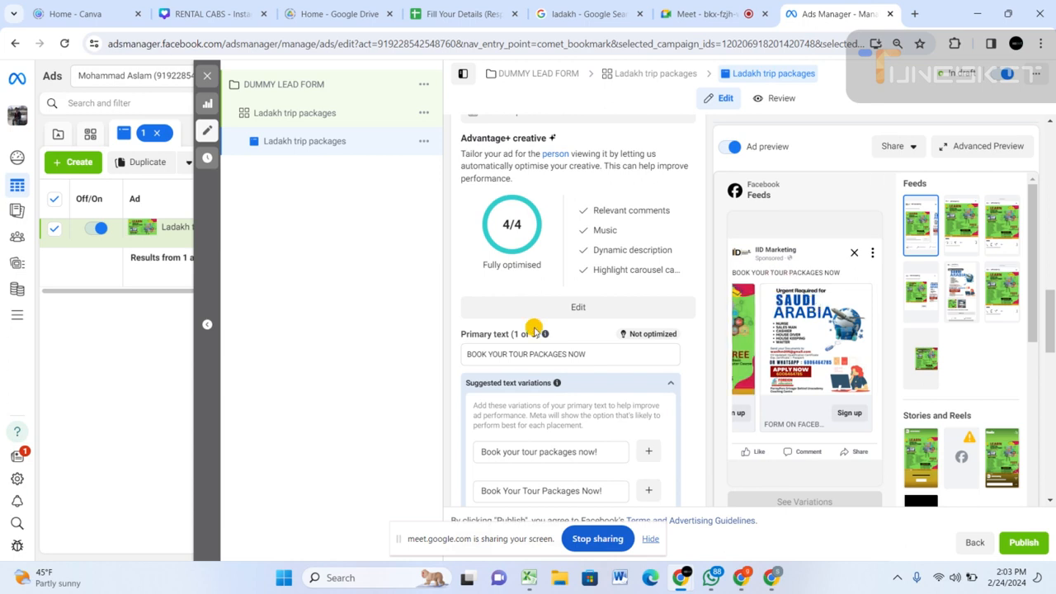
scroll(533, 328, "up", 4)
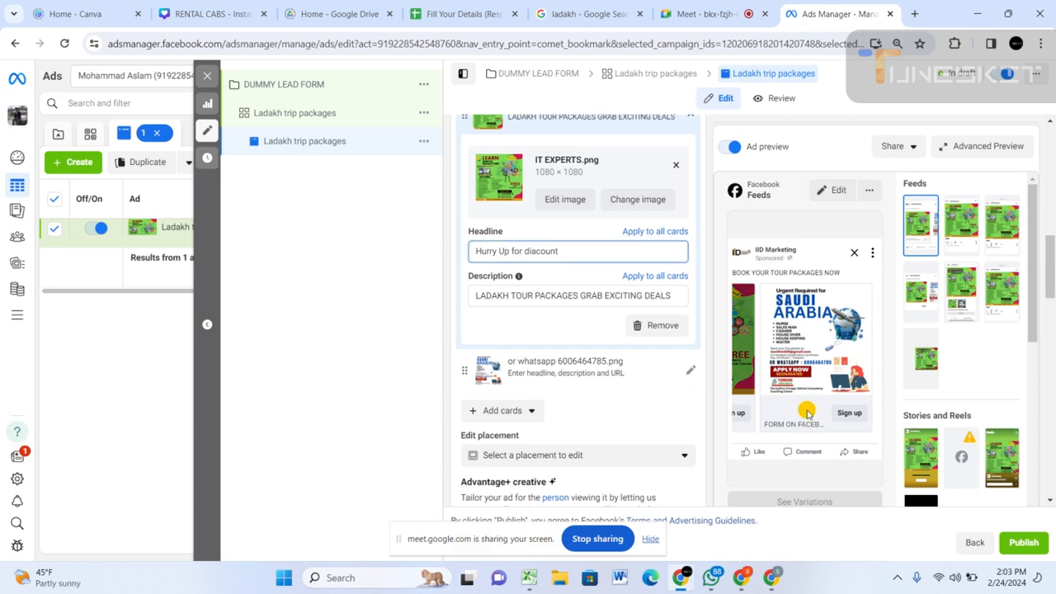
Return the ad preview to the first carousel card and review its headline and description.
left_click(749, 409)
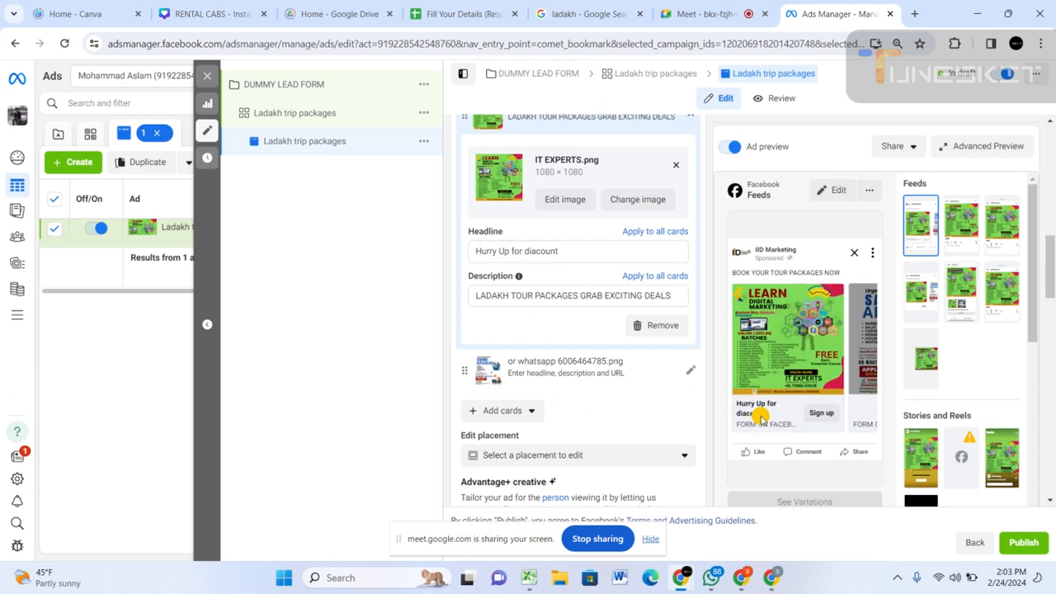
left_click(535, 301)
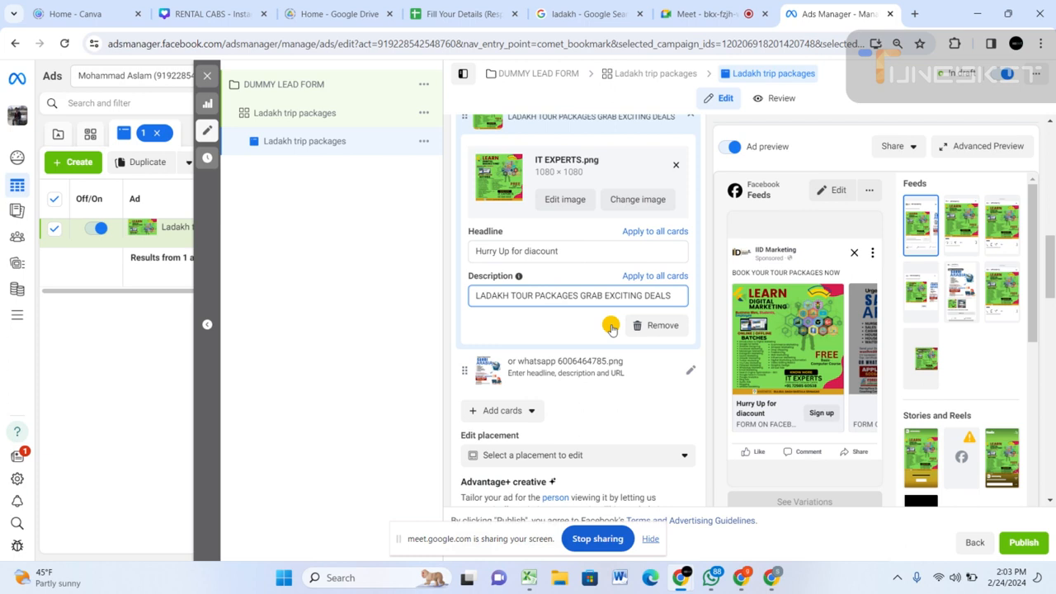
scroll(577, 329, "up", 3)
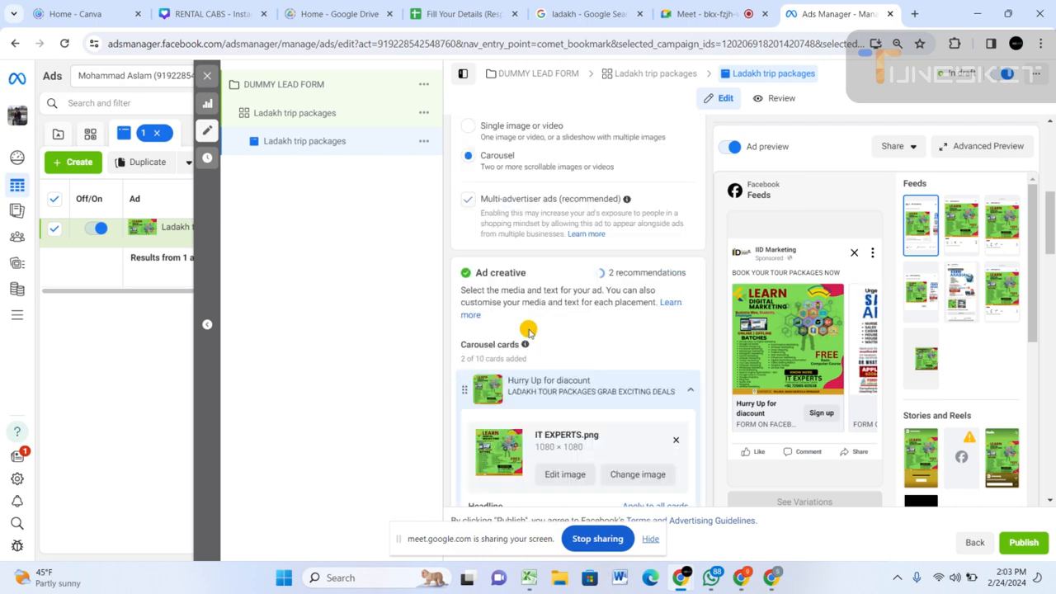
scroll(528, 330, "down", 4)
scroll(523, 186, "up", 1)
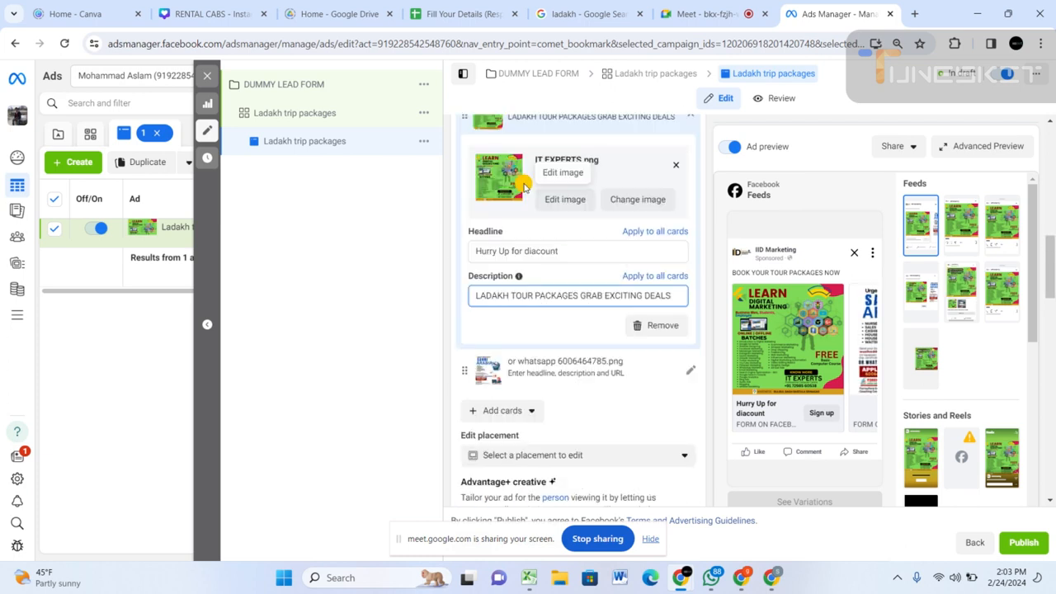
Give the second carousel card the headline "HURYY UP" and paste "LADAKH TOUR PACKAGES GRAB EXCITING DEALS" as its description.
left_click(688, 372)
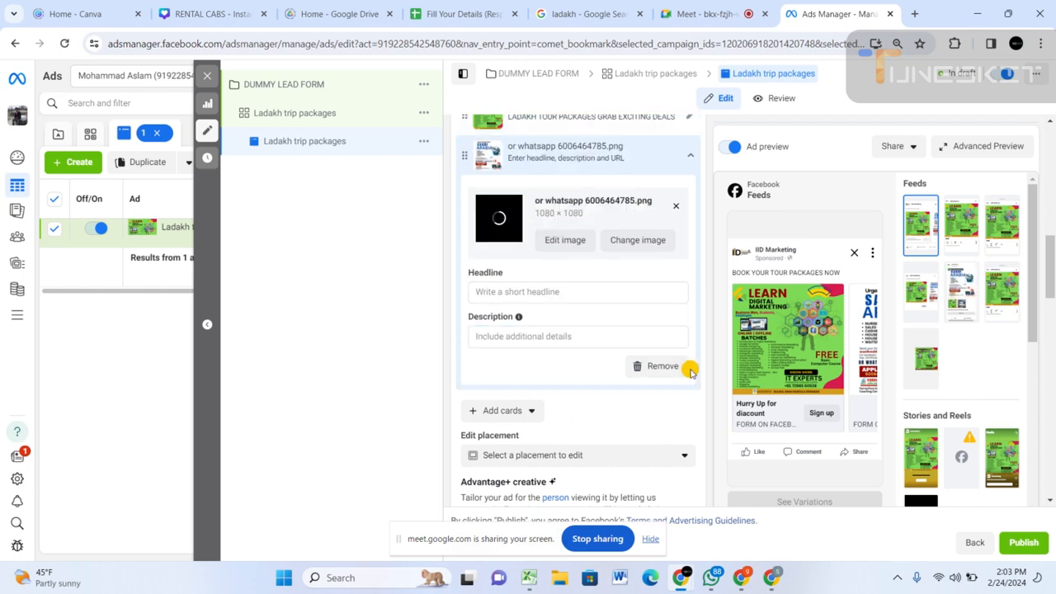
left_click(519, 292)
type("HURYY")
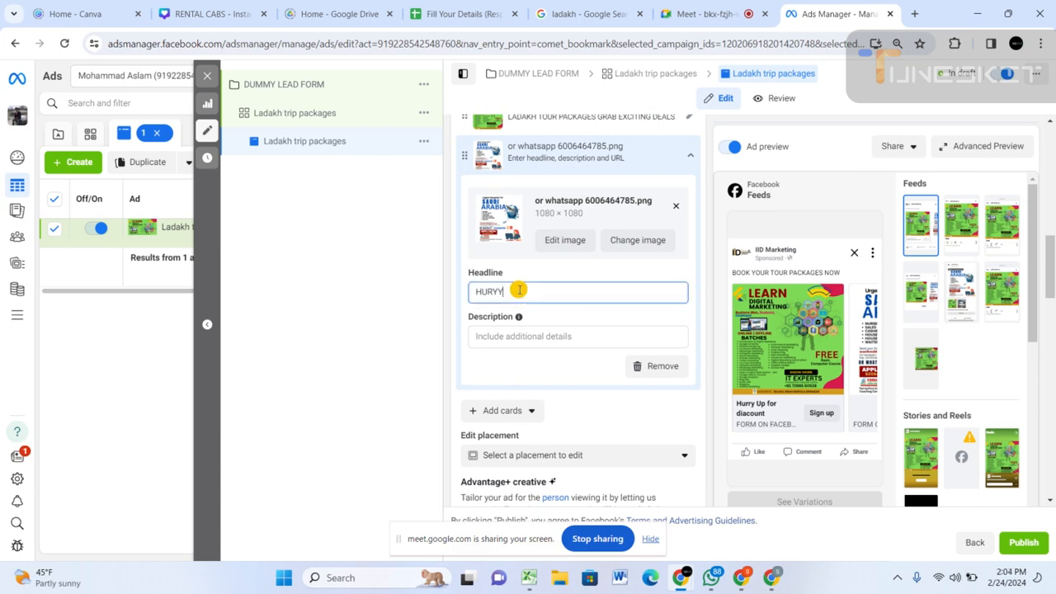
type(" U")
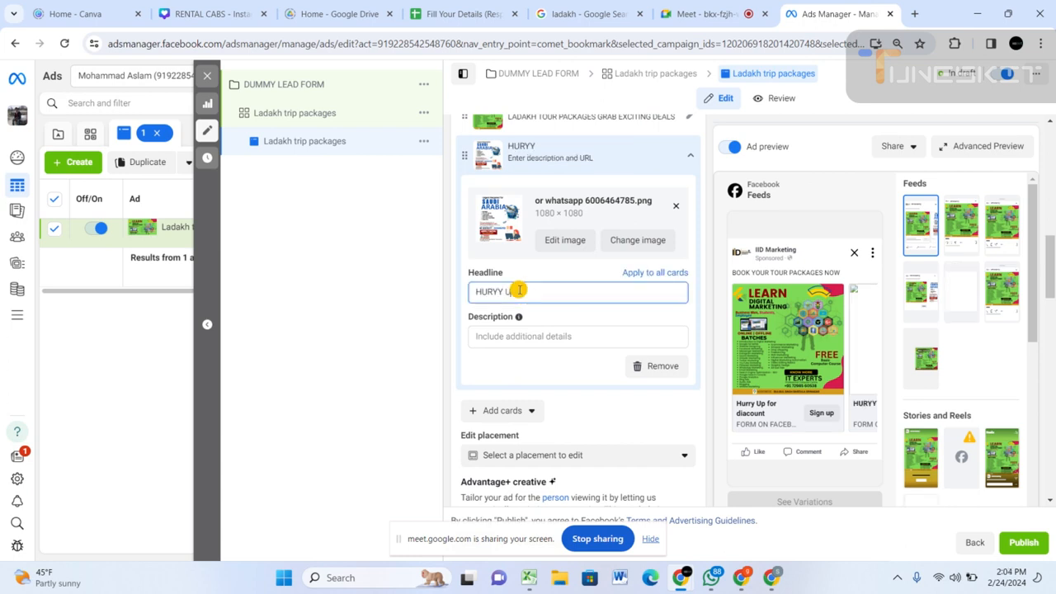
type("P")
left_click(512, 334)
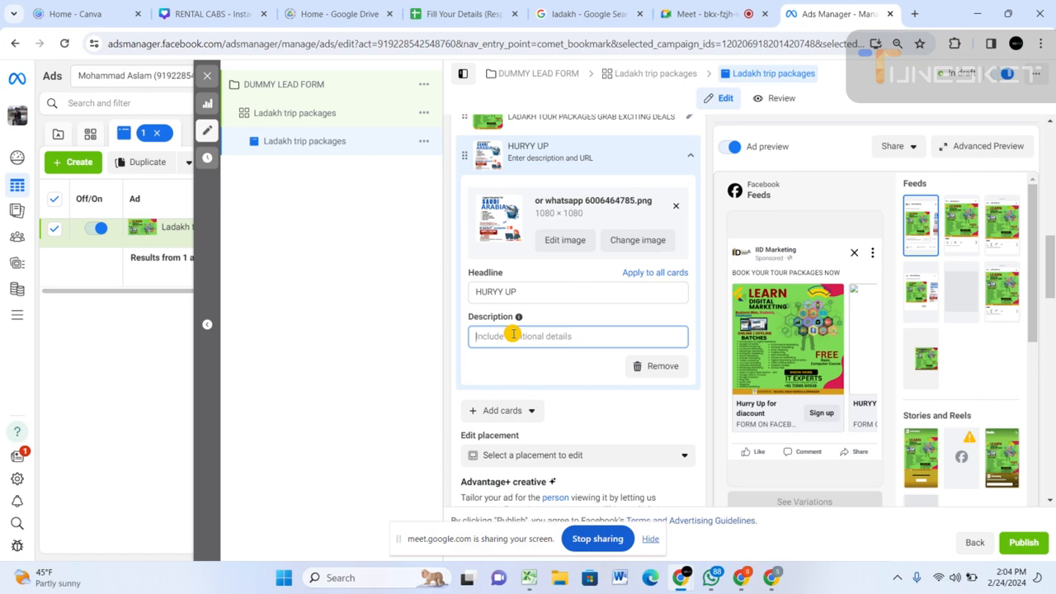
type("LADAKH TOUR PACKAGES GRAB EXCITING DEALS")
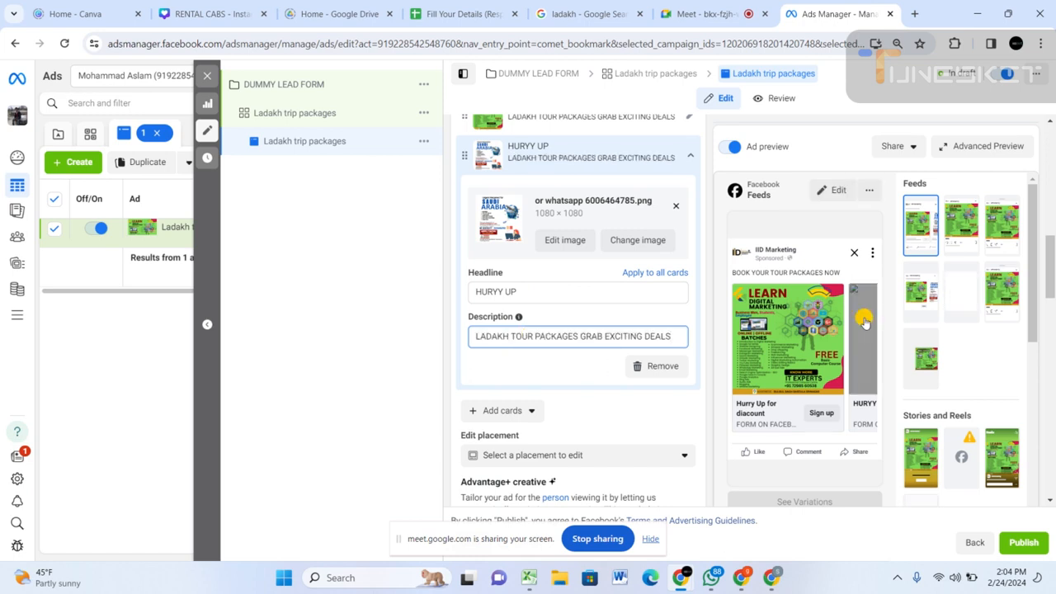
Flip between both carousel cards in the Facebook Feeds preview to check their images and headlines.
left_click(864, 322)
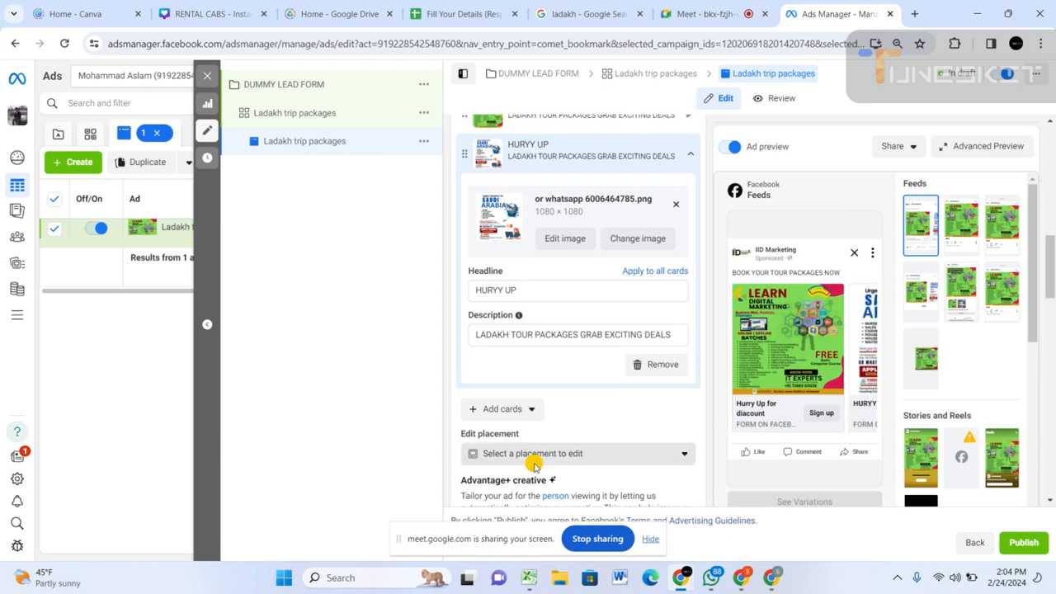
scroll(534, 466, "down", 4)
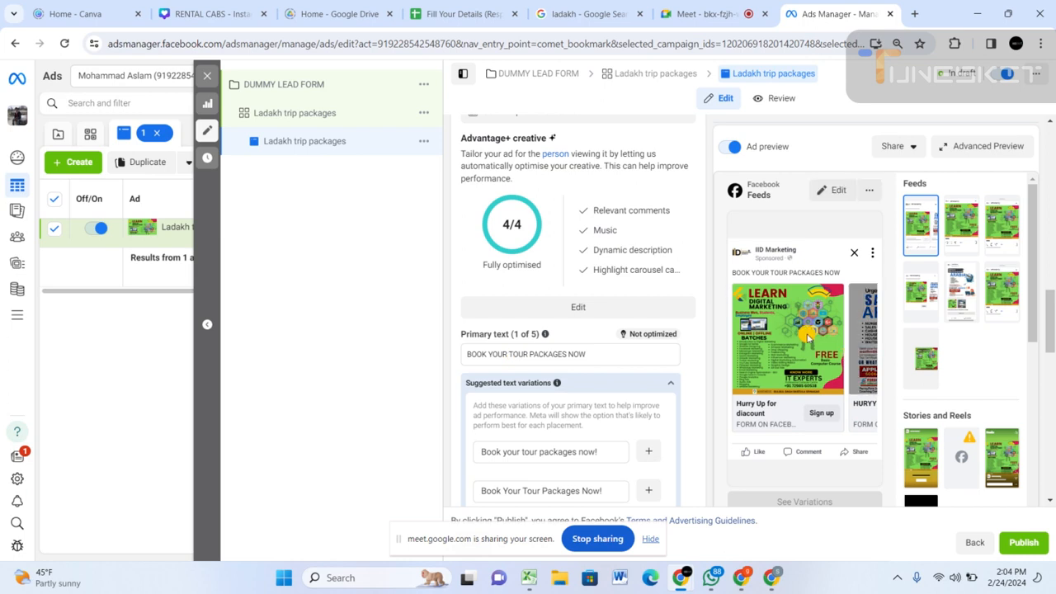
left_click(862, 314)
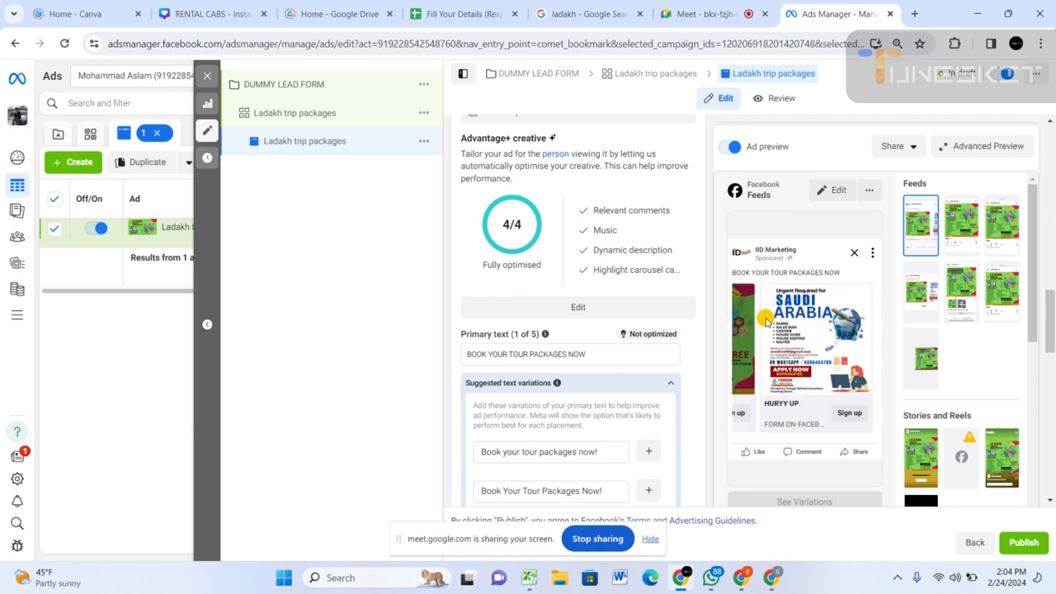
left_click(767, 320)
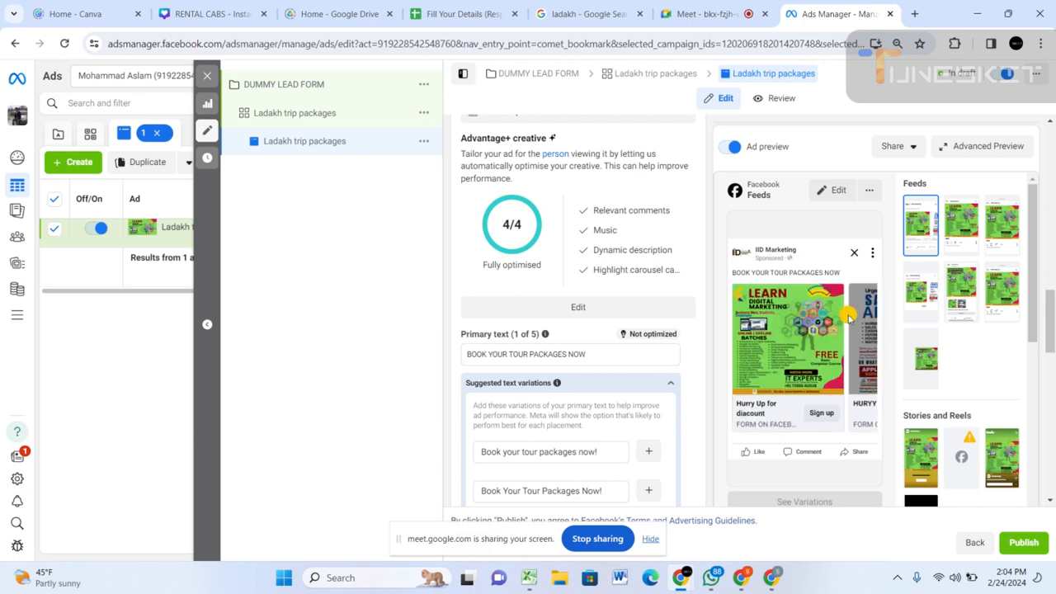
left_click(846, 315)
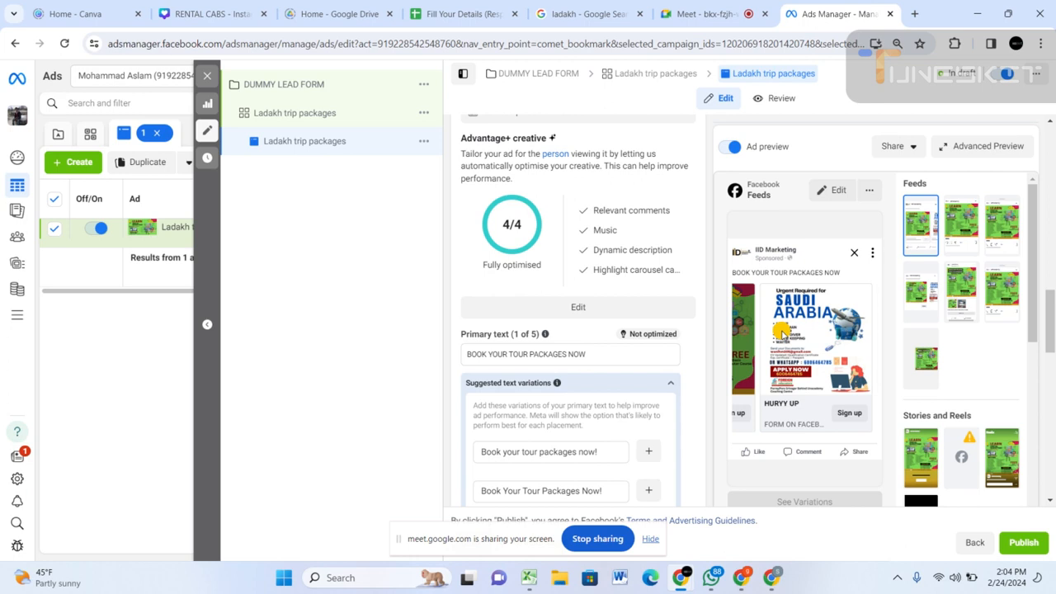
Start a new instant form for the ad's destination and name it "LEad From Mubia".
scroll(525, 379, "down", 3)
scroll(526, 380, "down", 2)
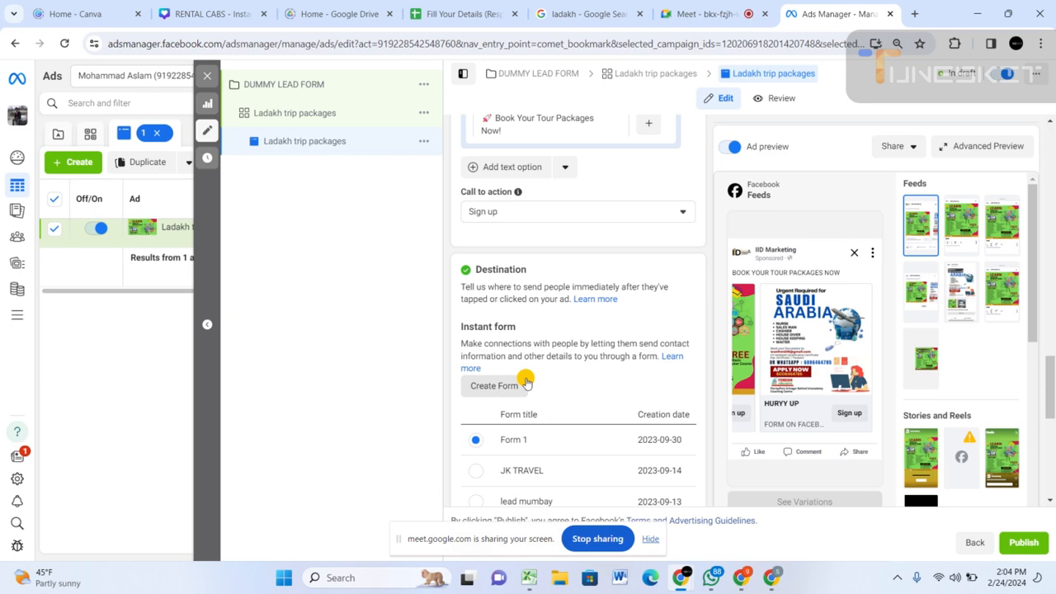
scroll(526, 381, "down", 2)
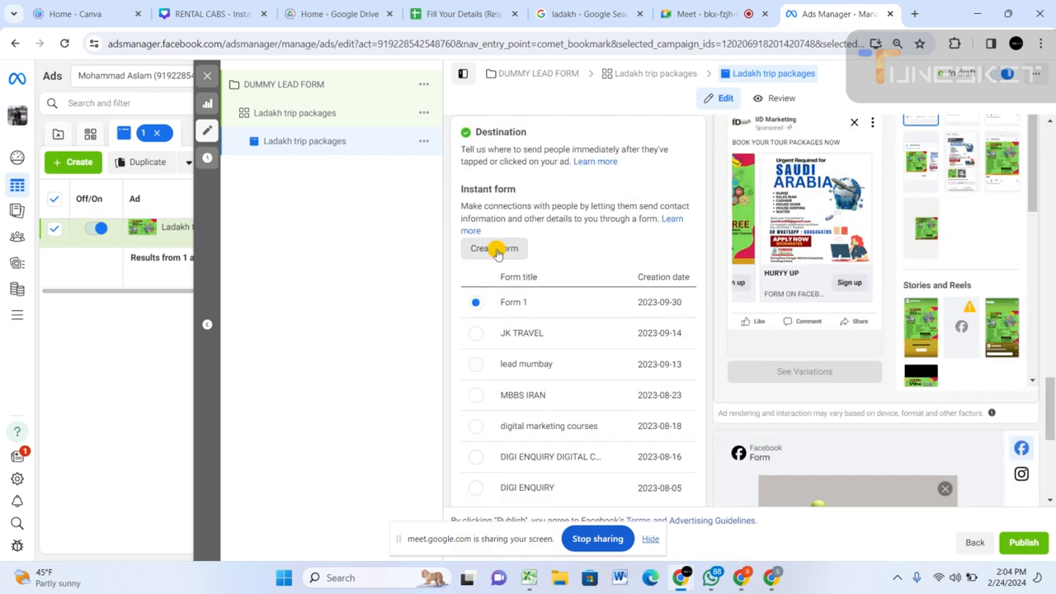
scroll(502, 323, "up", 1)
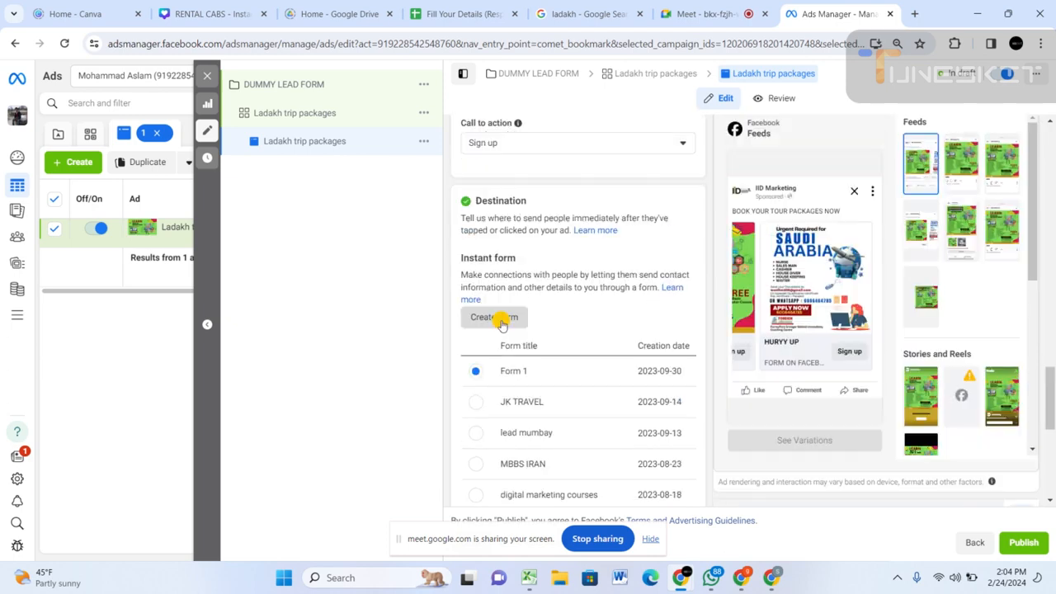
left_click(495, 318)
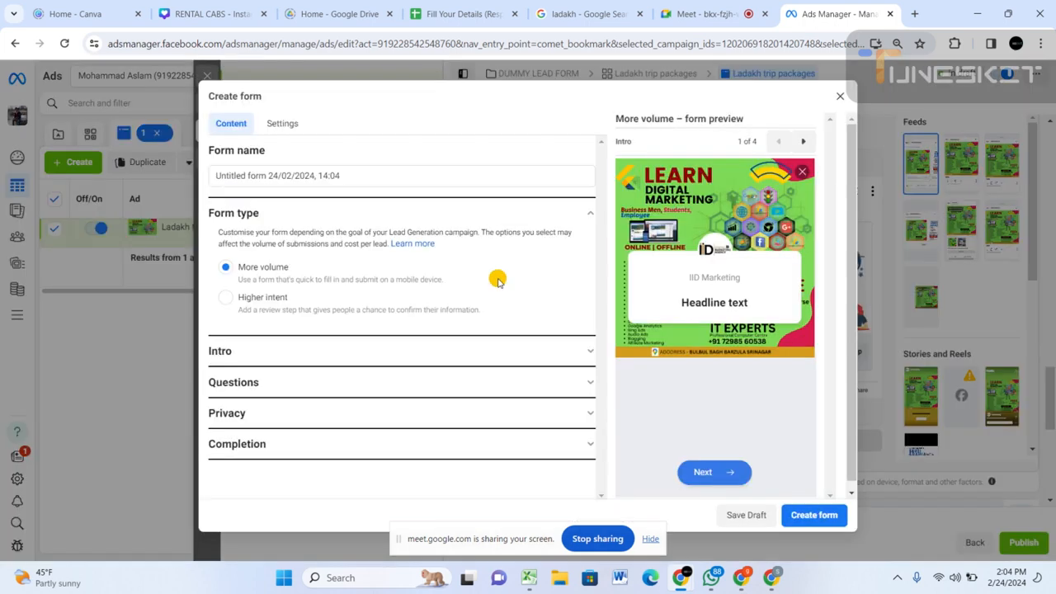
left_click_drag(367, 177, 146, 194)
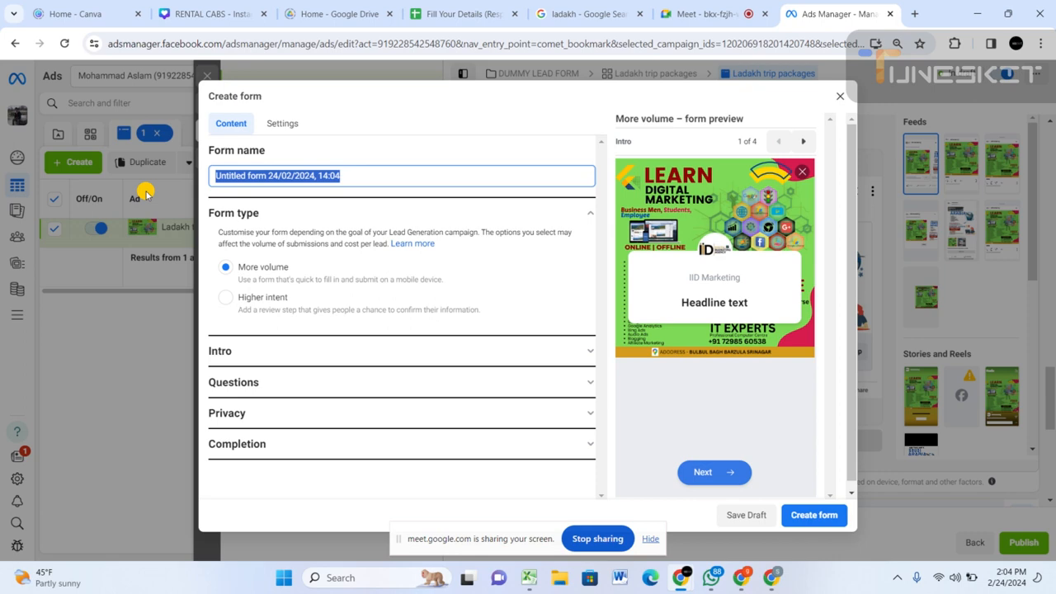
type("LE")
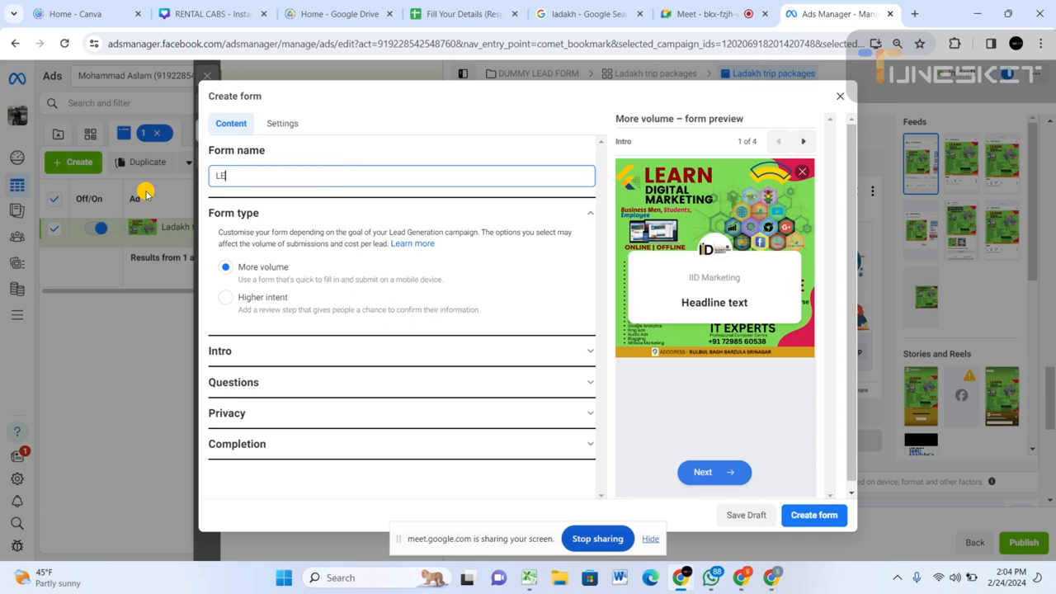
type("ad From Mubai")
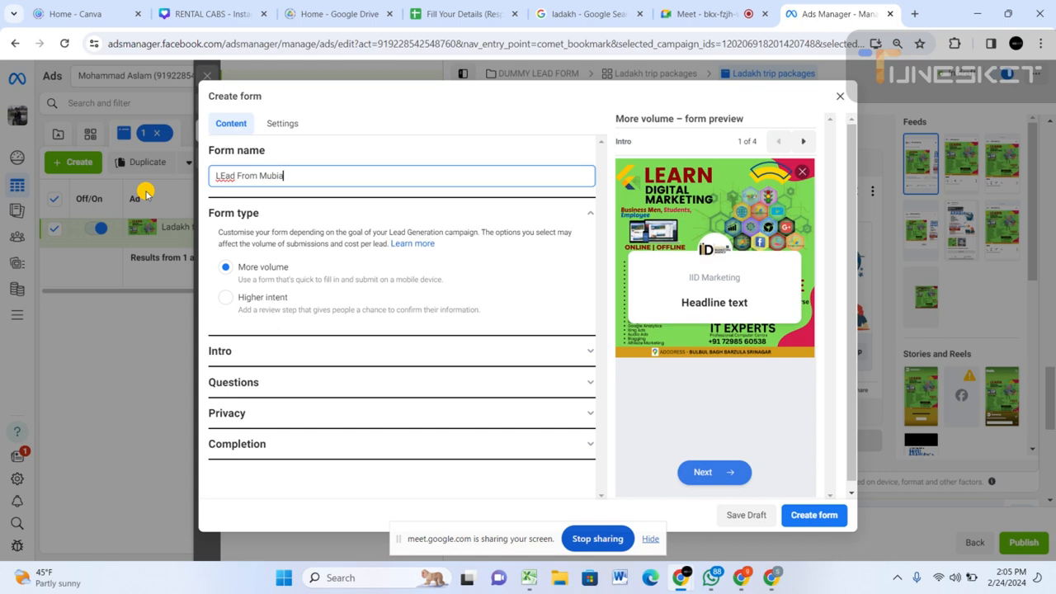
Upload "Untitled design (14)-compressed" as the form intro's background image and paste "LADAKH TOUR PACKAGES GRAB EXCITING DEALS" as the greeting headline.
left_click(248, 351)
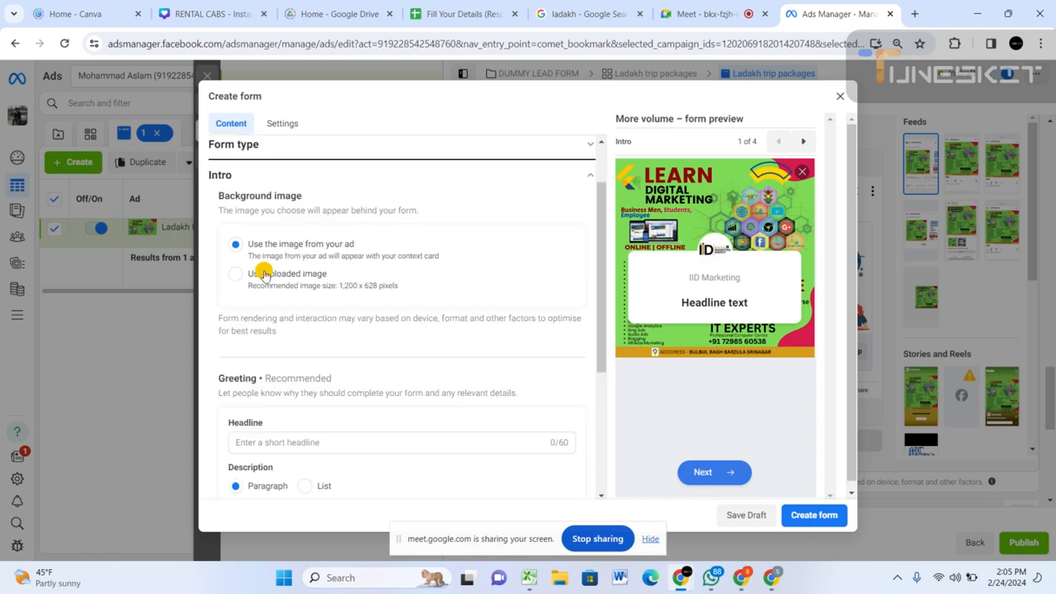
left_click(262, 275)
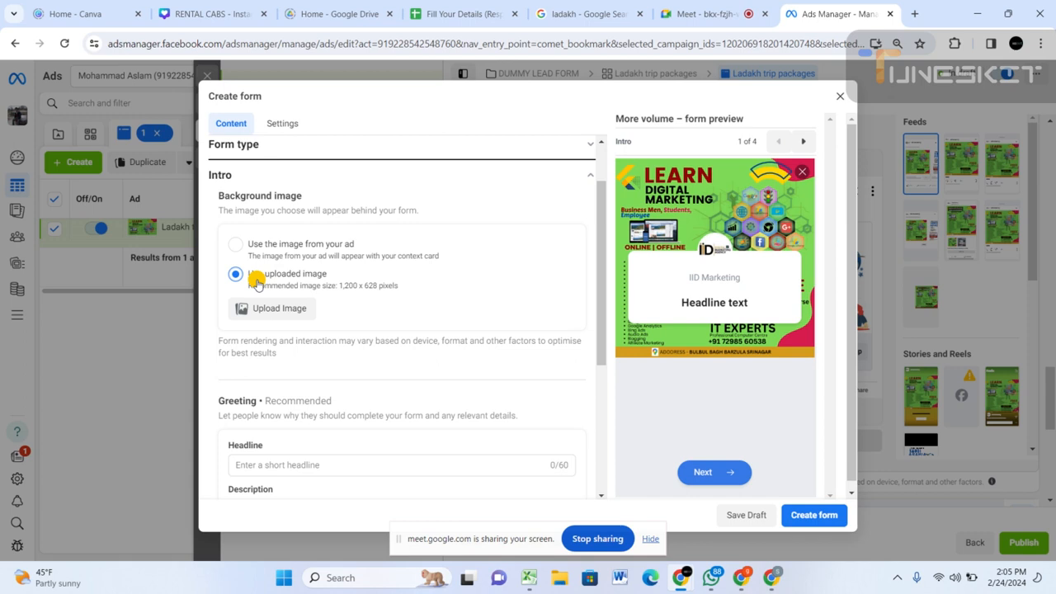
left_click(273, 308)
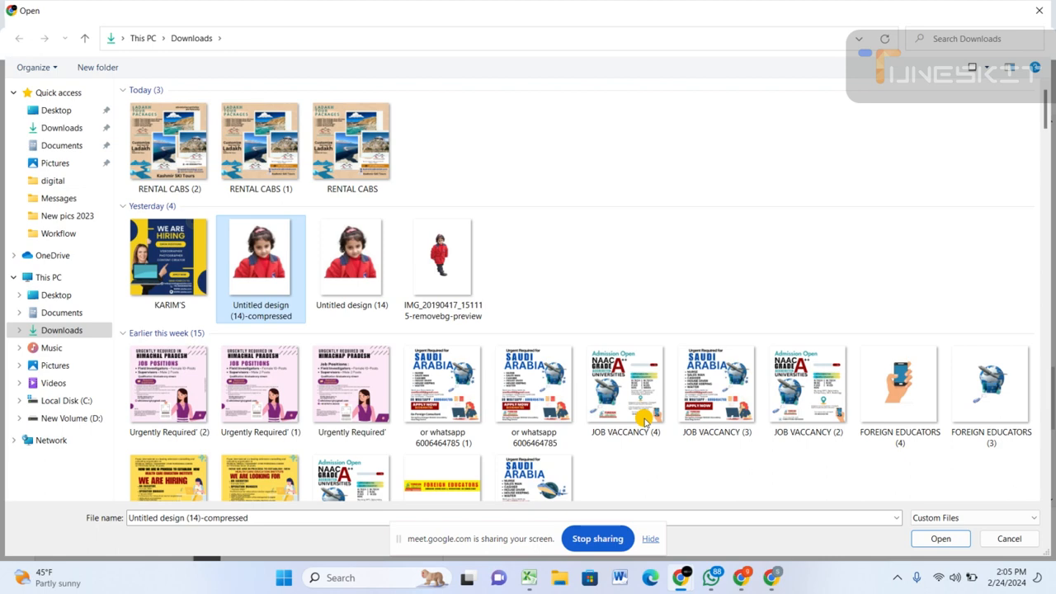
key("Return")
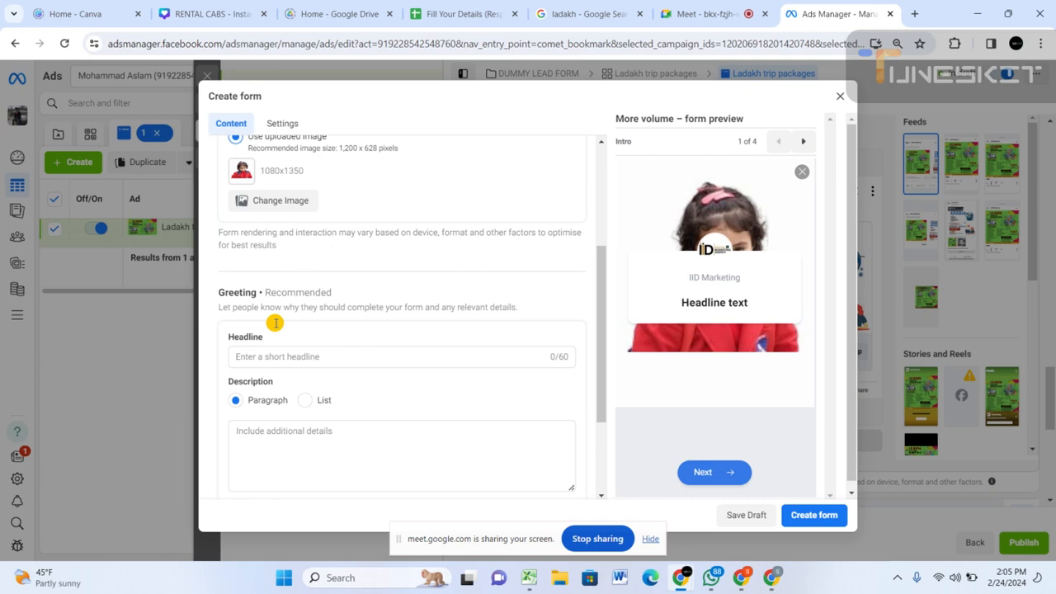
left_click(313, 356)
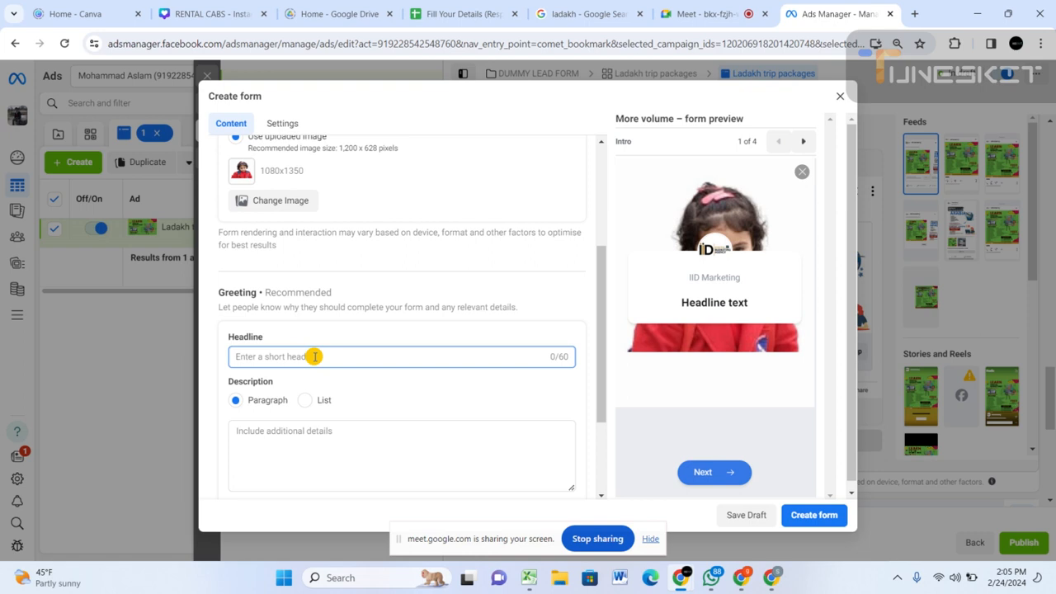
type("Kaashmir Ski Travel")
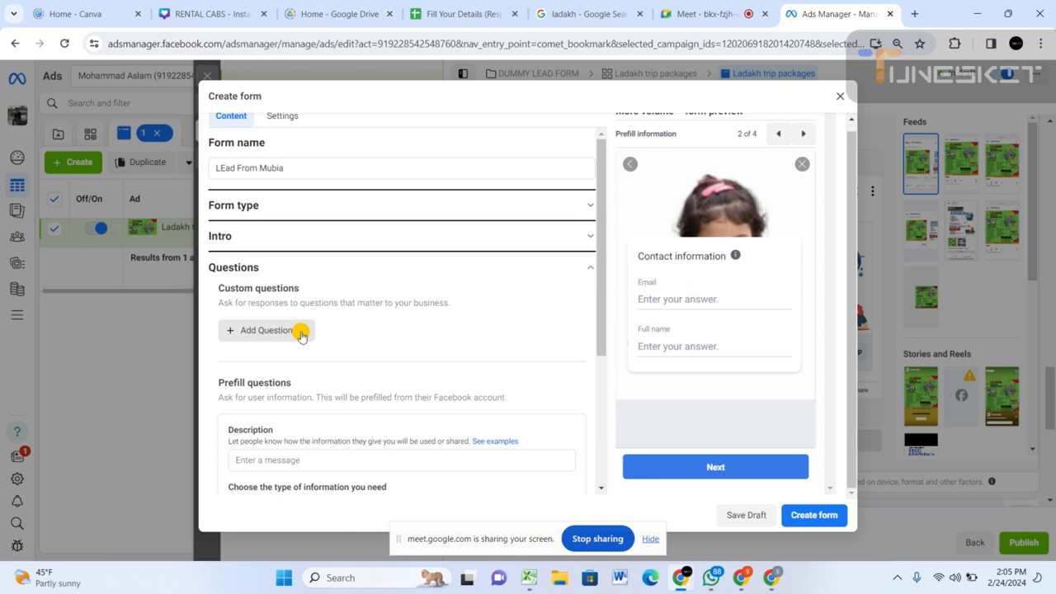
Add four short-answer custom questions to the form: "Name", "Phone Number", "Date of Travel" and "State".
left_click(301, 334)
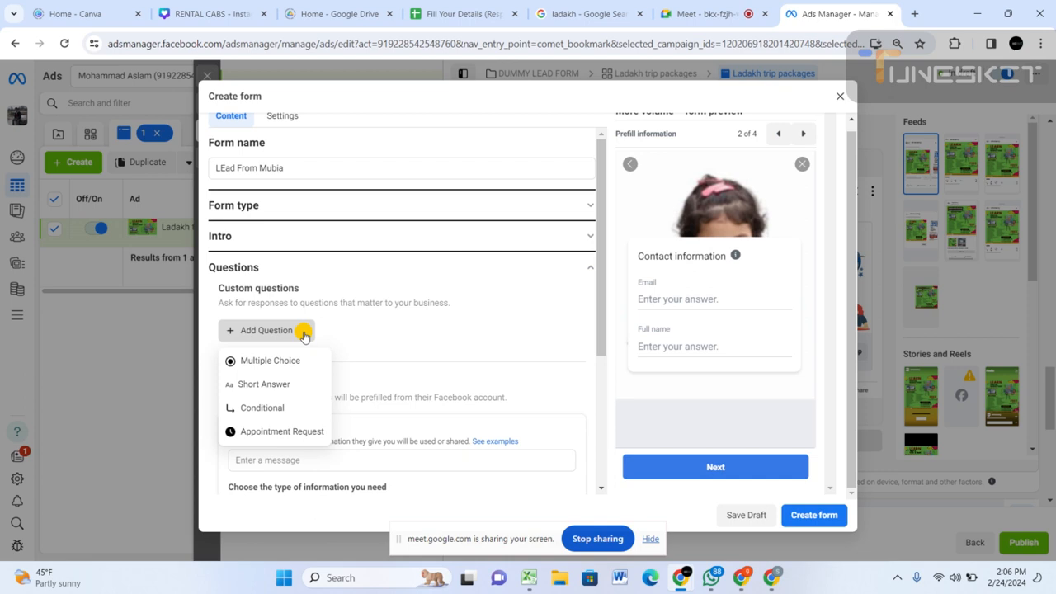
left_click(264, 383)
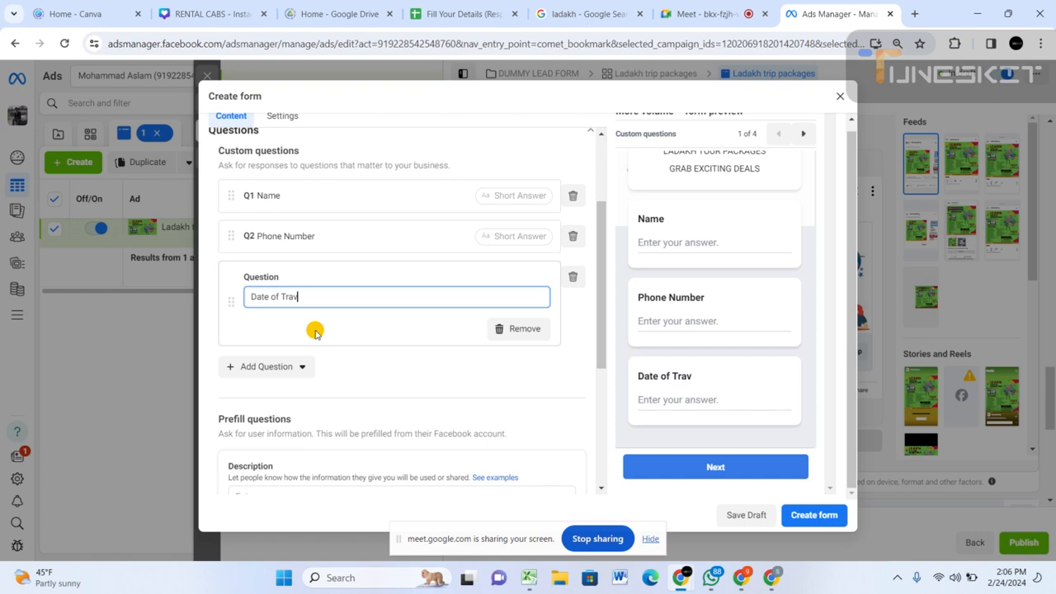
type("el")
left_click(264, 366)
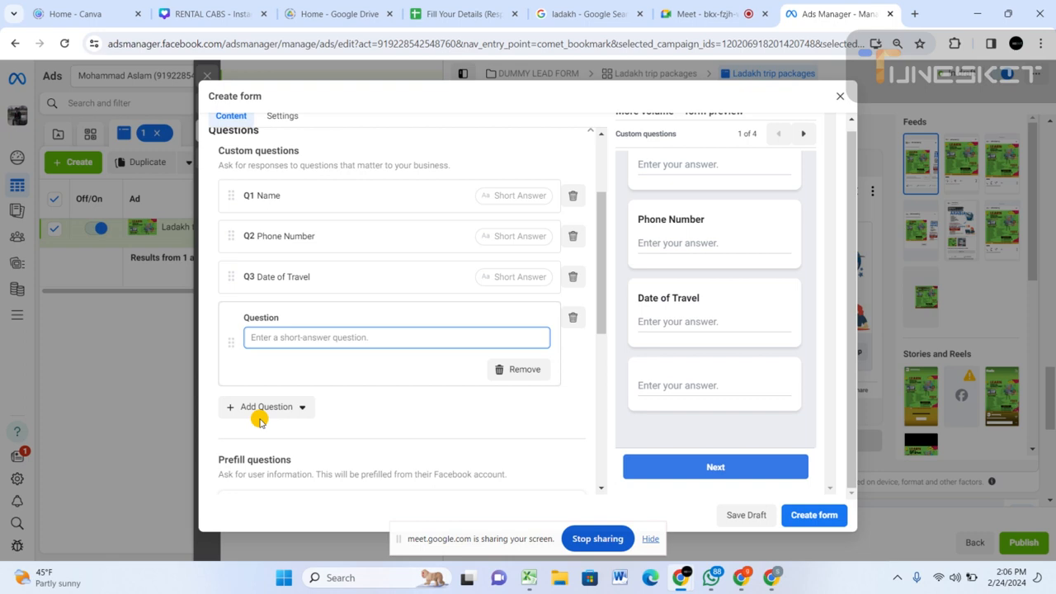
type("State")
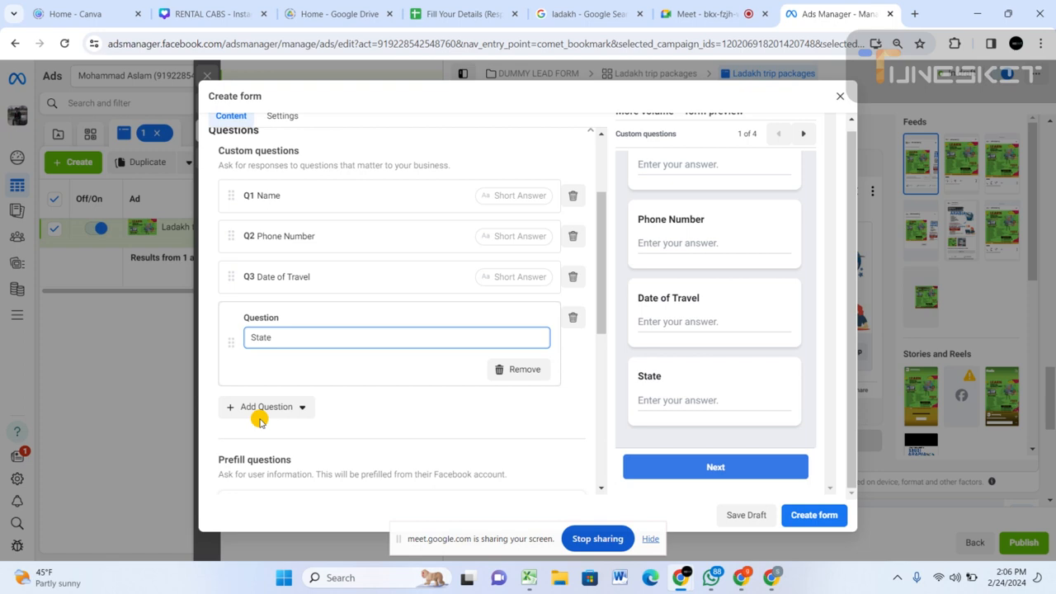
Open the choices for adding another custom question and set the form's thank-you message call-to-action to View Website.
left_click(259, 414)
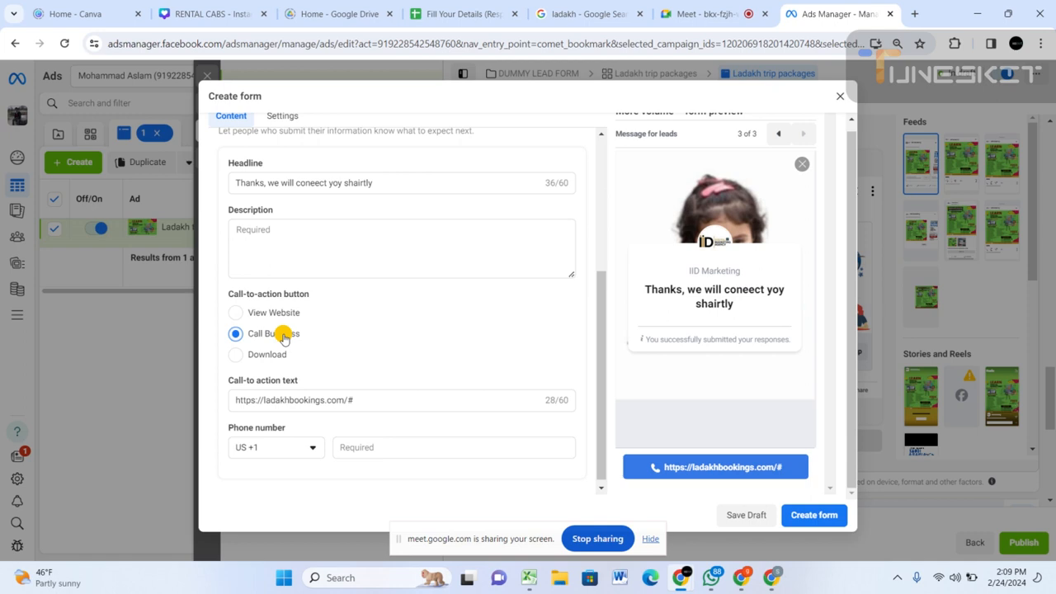
left_click(237, 314)
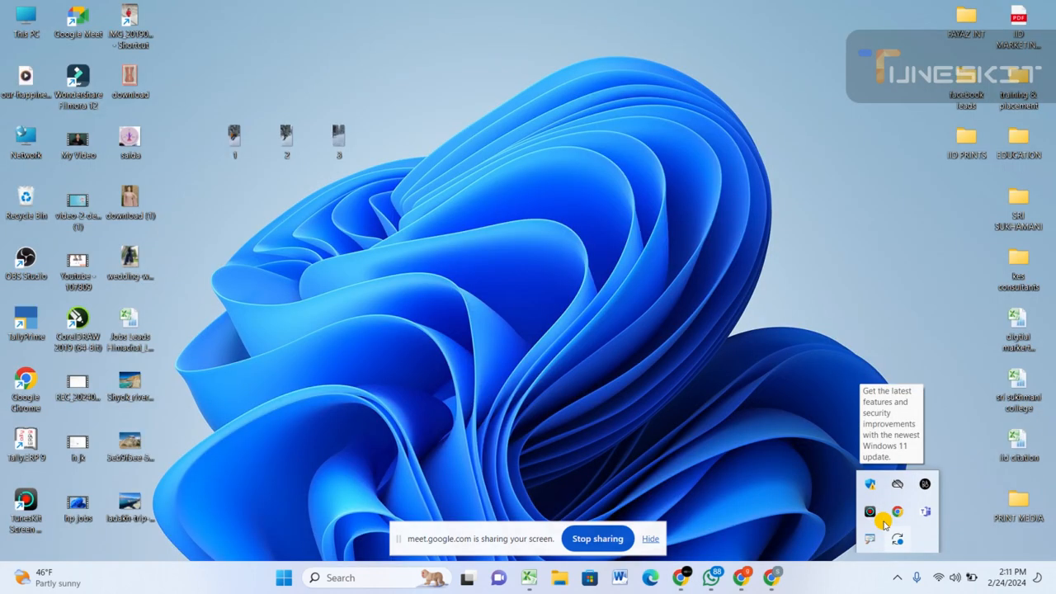
left_click(869, 511)
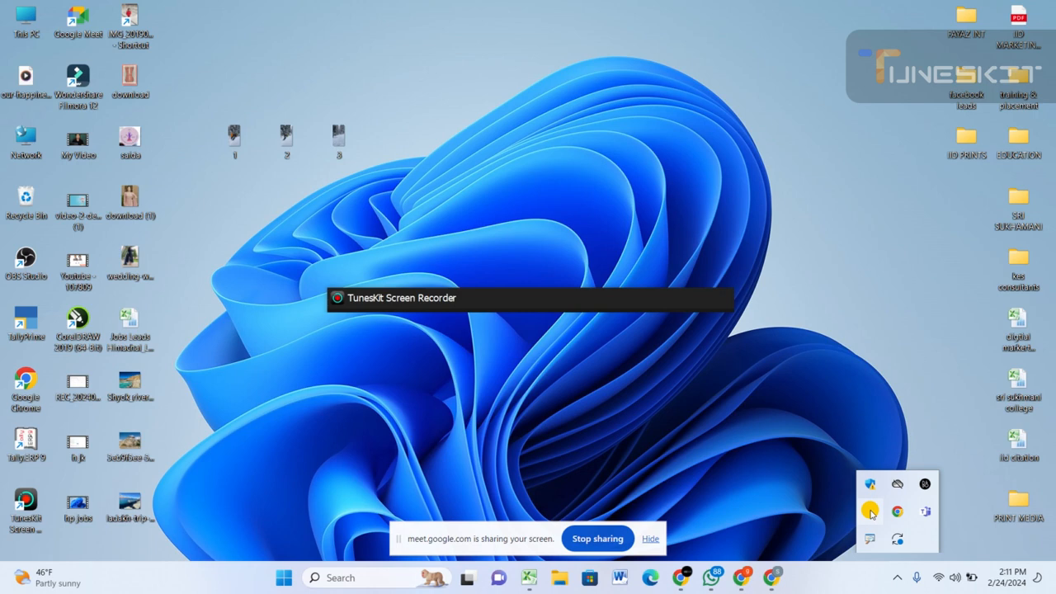